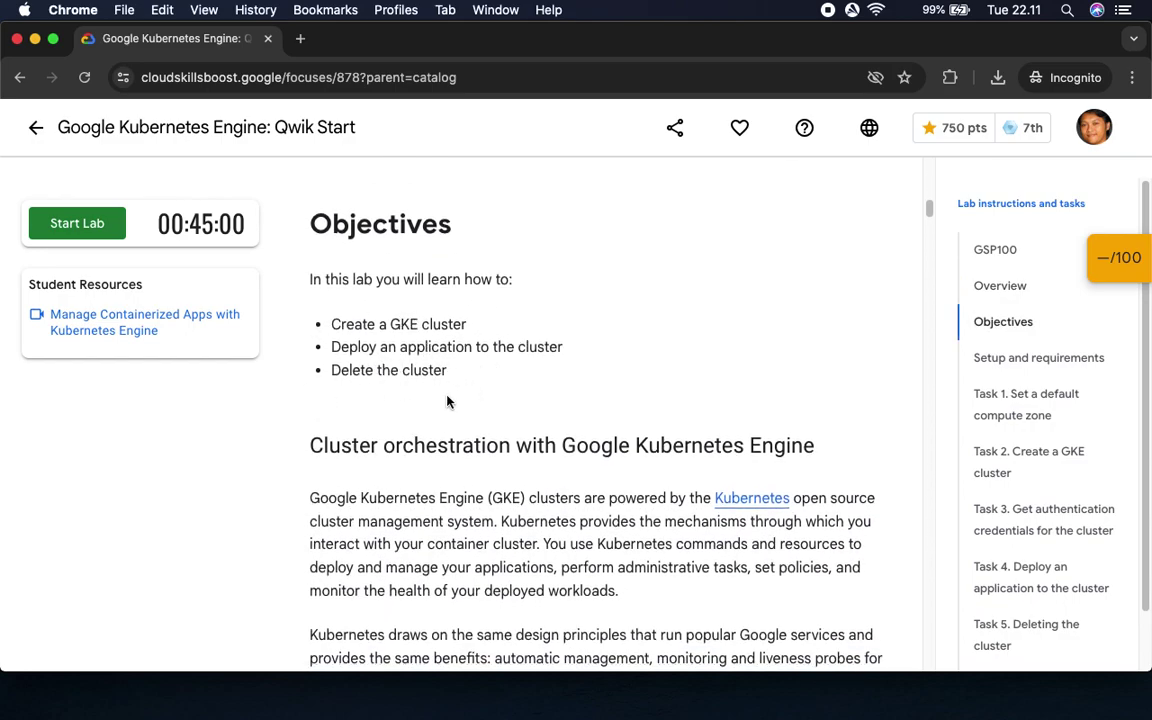
Read the lab's objectives and the background sections on Google Kubernetes Engine and Kubernetes on Google Cloud.
{"action": "scroll", "coordinate": [447, 401], "scroll_direction": "down", "scroll_amount": 4}
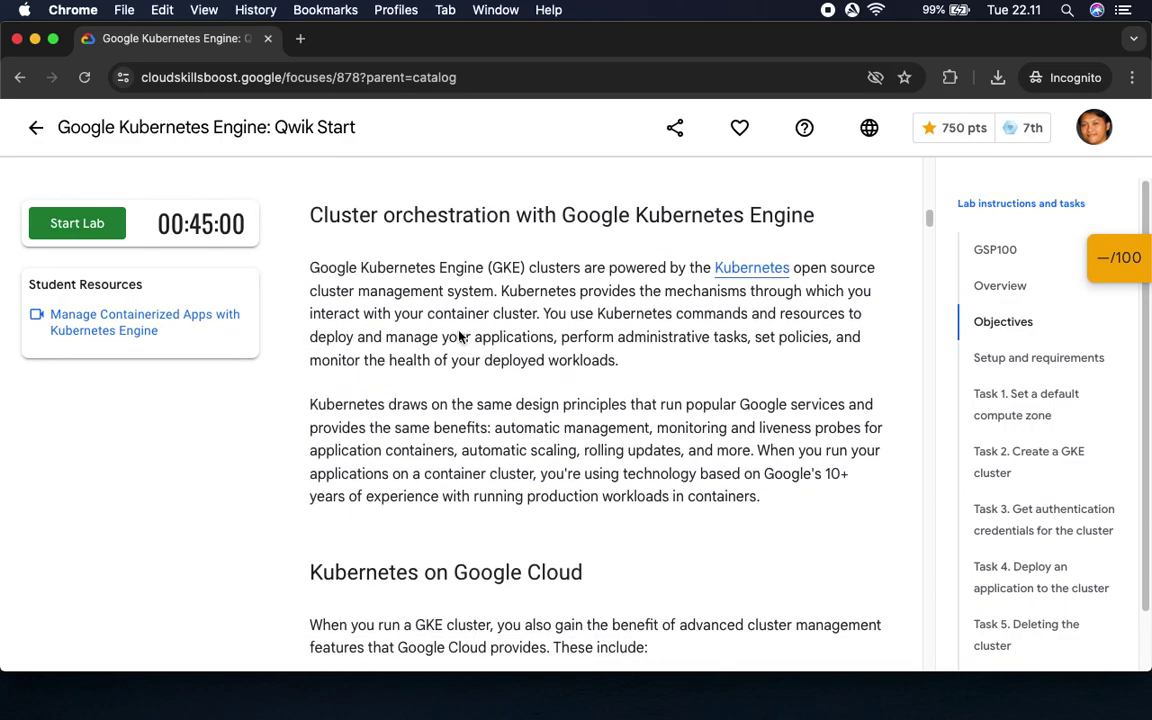
{"action": "scroll", "coordinate": [515, 403], "scroll_direction": "down", "scroll_amount": 2}
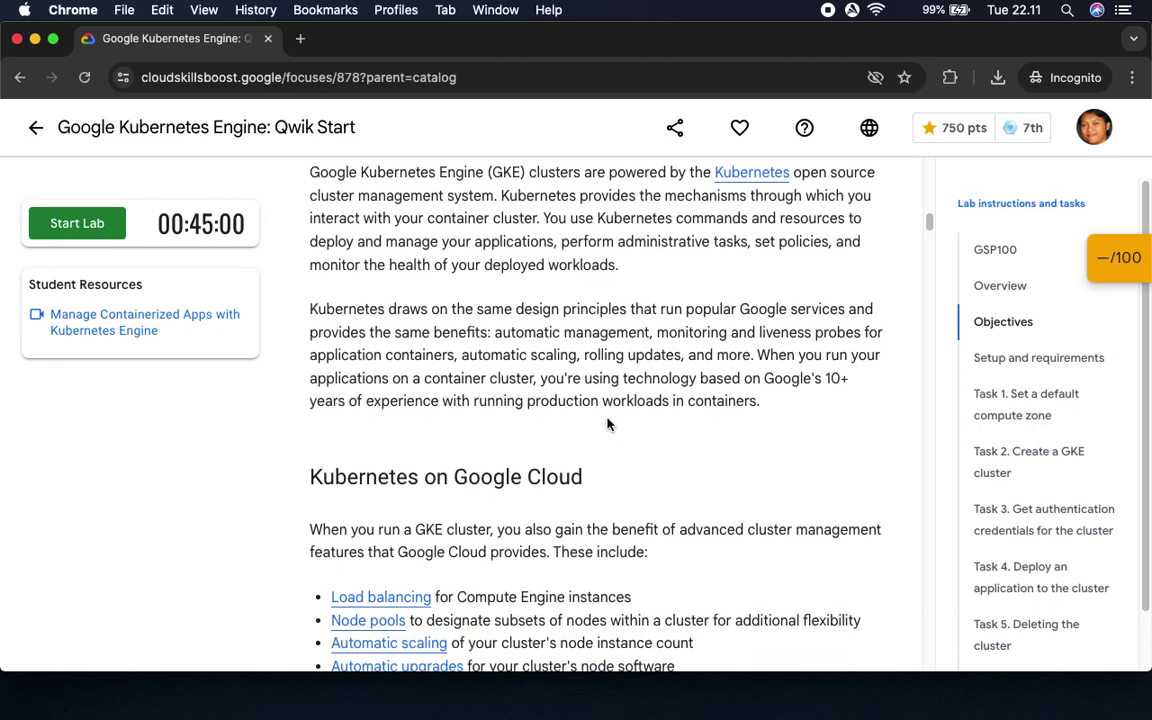
{"action": "scroll", "coordinate": [604, 420], "scroll_direction": "down", "scroll_amount": 4}
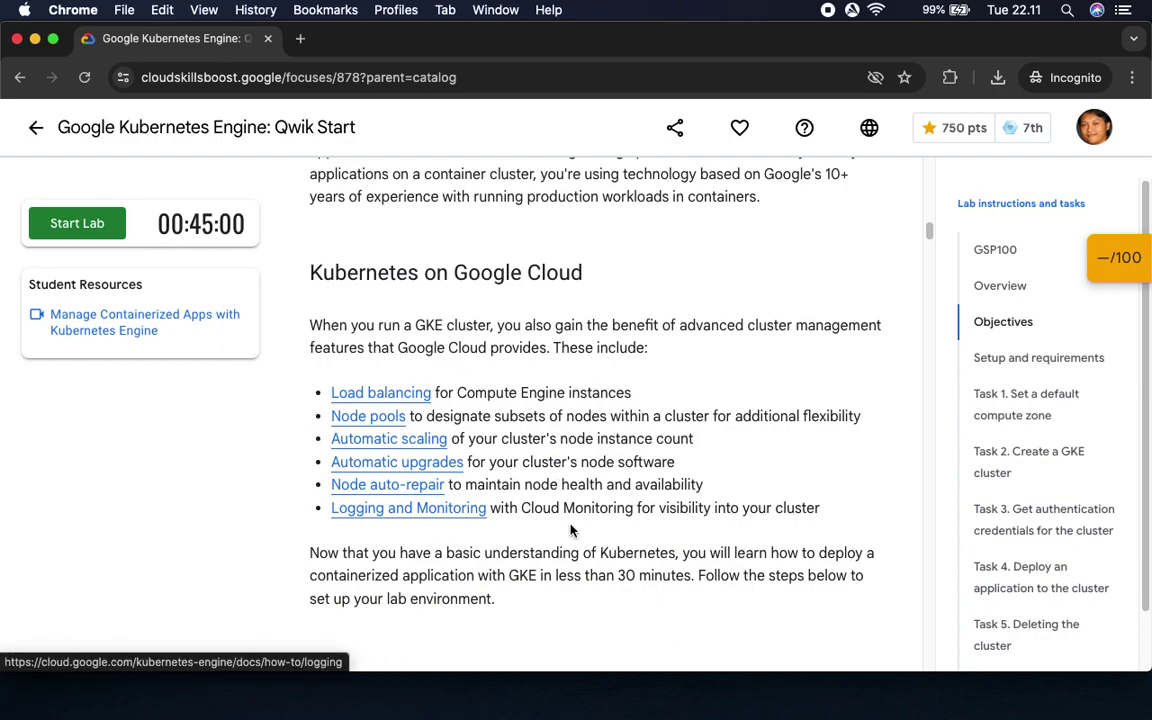
{"action": "scroll", "coordinate": [586, 535], "scroll_direction": "down", "scroll_amount": 4}
{"action": "scroll", "coordinate": [441, 455], "scroll_direction": "down", "scroll_amount": 8}
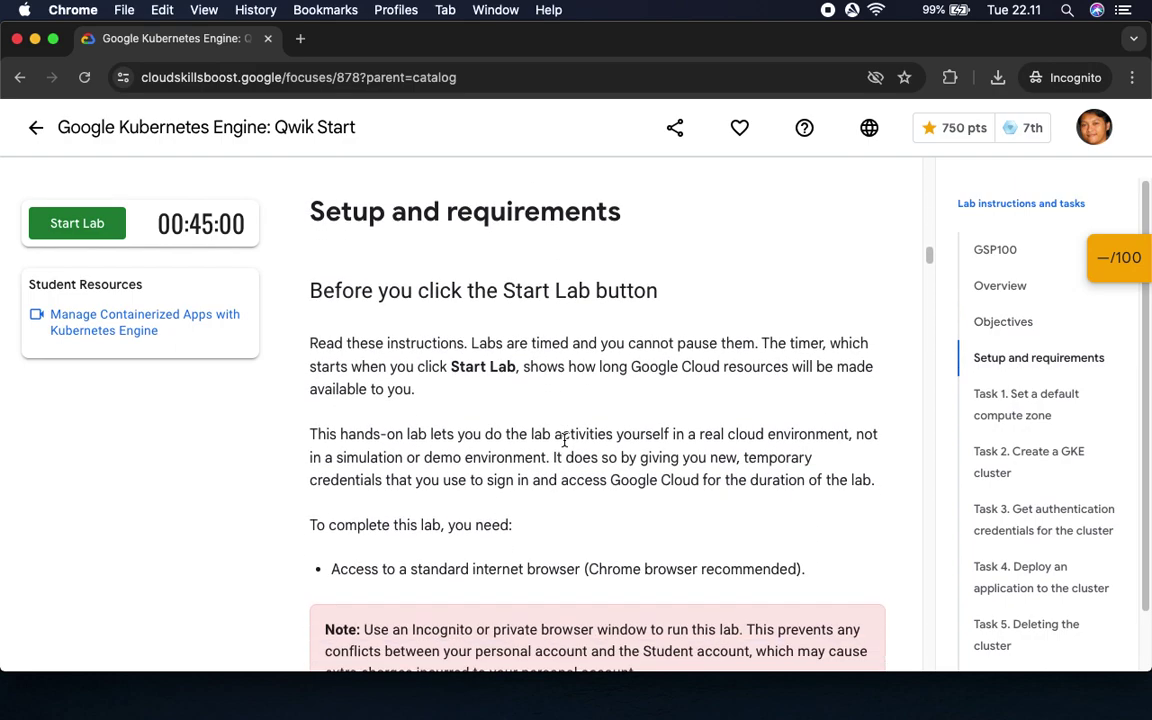
Review the lab's scoring checkpoints, from creating the Kubernetes Engine cluster to deleting it, and collapse the list.
{"action": "left_click", "coordinate": [1113, 262]}
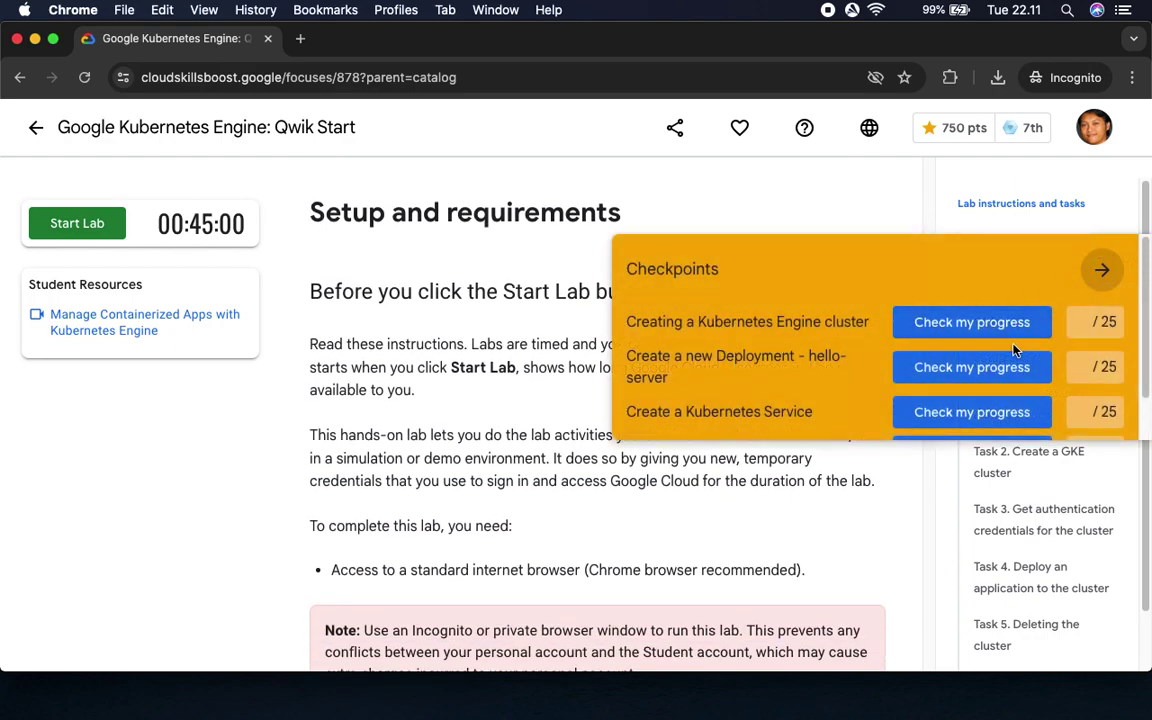
{"action": "scroll", "coordinate": [890, 411], "scroll_direction": "down", "scroll_amount": 2}
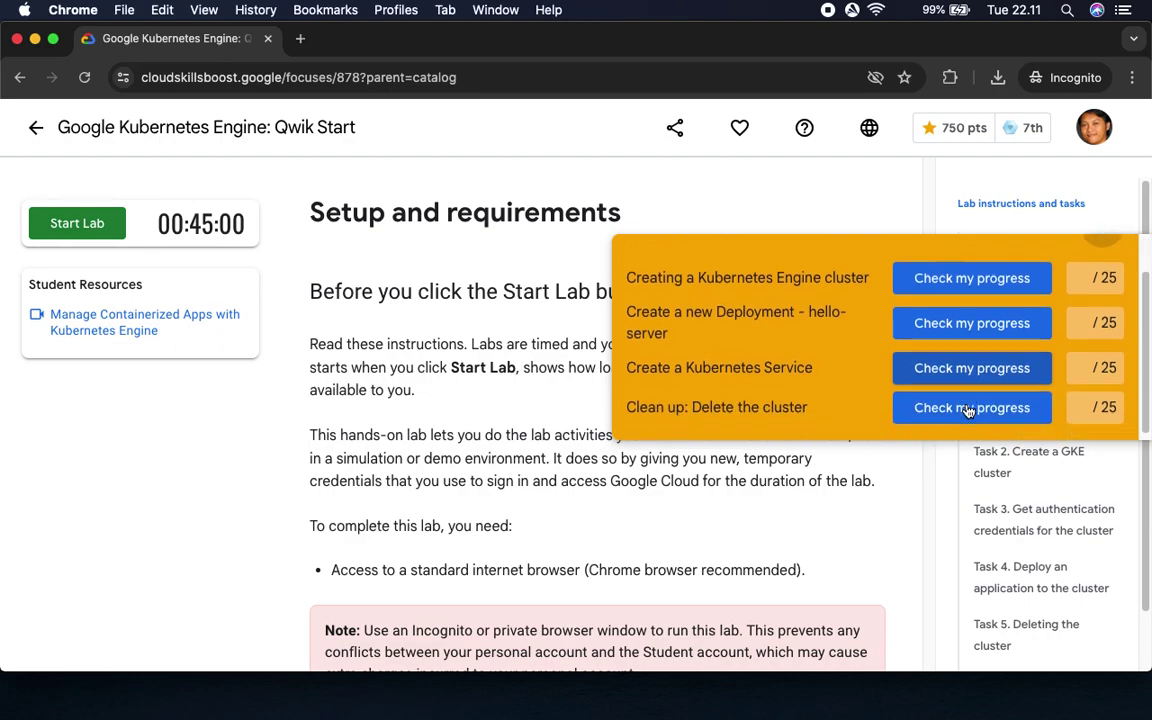
{"action": "scroll", "coordinate": [1013, 403], "scroll_direction": "up", "scroll_amount": 2}
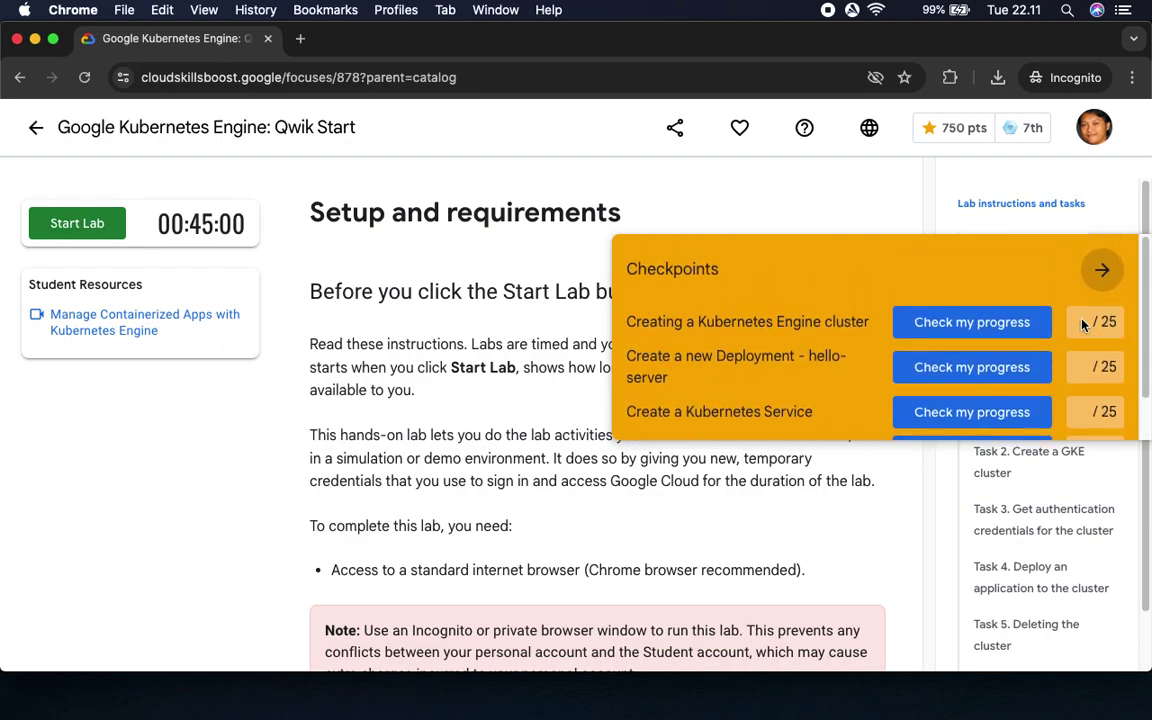
{"action": "left_click", "coordinate": [1100, 267]}
Read the setup and requirements instructions, from the notes on starting the lab through the Activate Cloud Shell section.
{"action": "scroll", "coordinate": [408, 376], "scroll_direction": "down", "scroll_amount": 4}
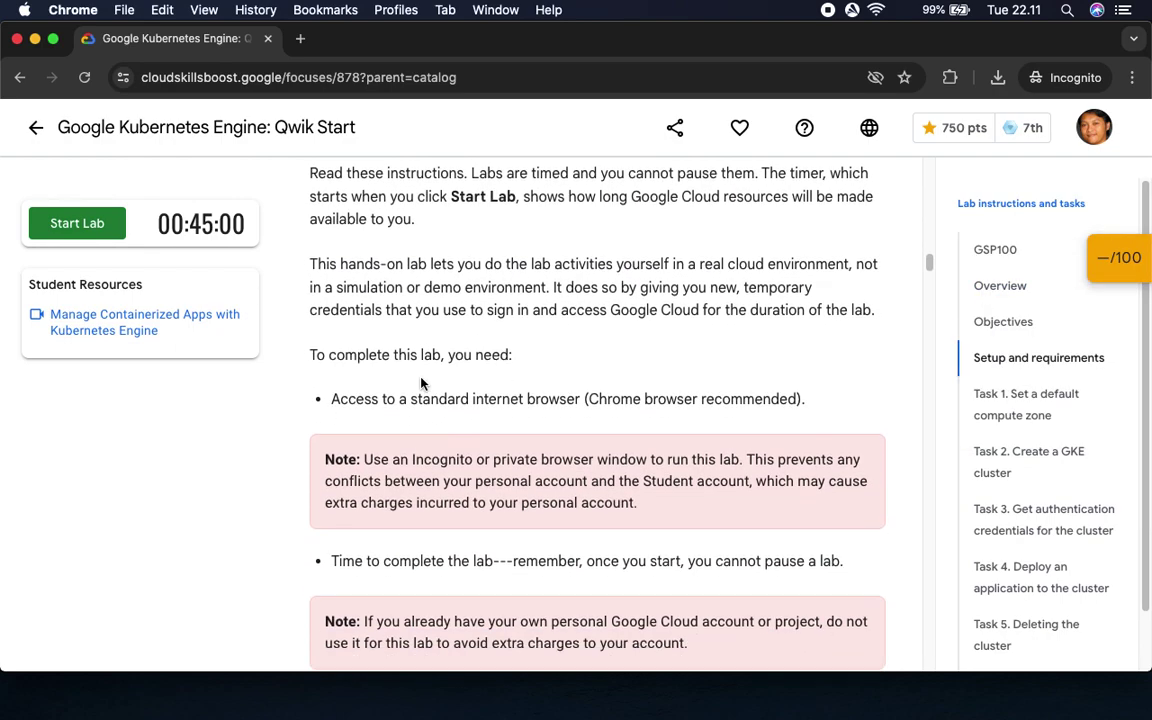
{"action": "scroll", "coordinate": [351, 487], "scroll_direction": "down", "scroll_amount": 8}
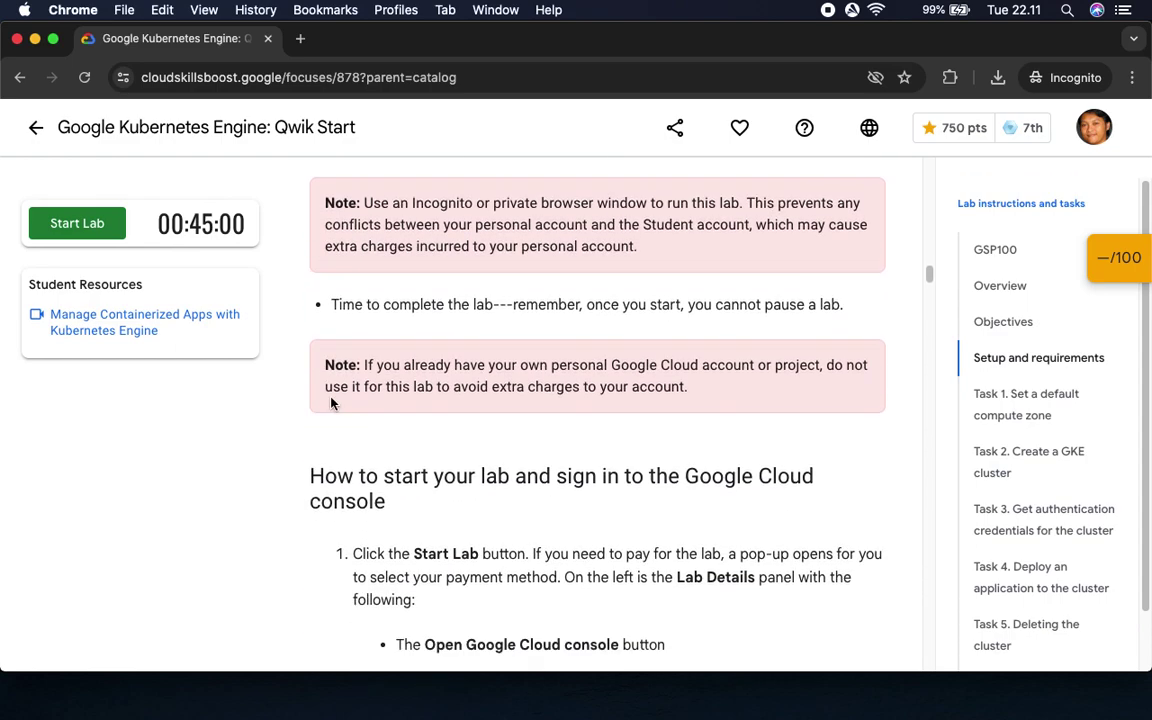
{"action": "scroll", "coordinate": [447, 496], "scroll_direction": "down", "scroll_amount": 5}
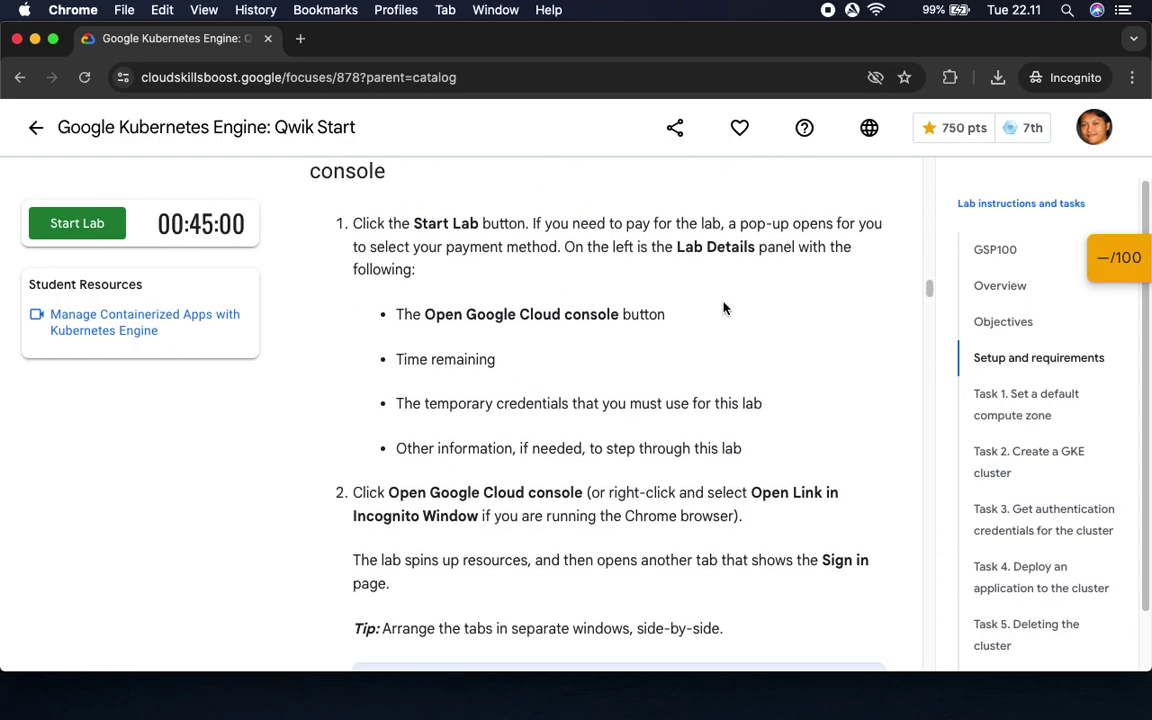
{"action": "scroll", "coordinate": [640, 420], "scroll_direction": "down", "scroll_amount": 5}
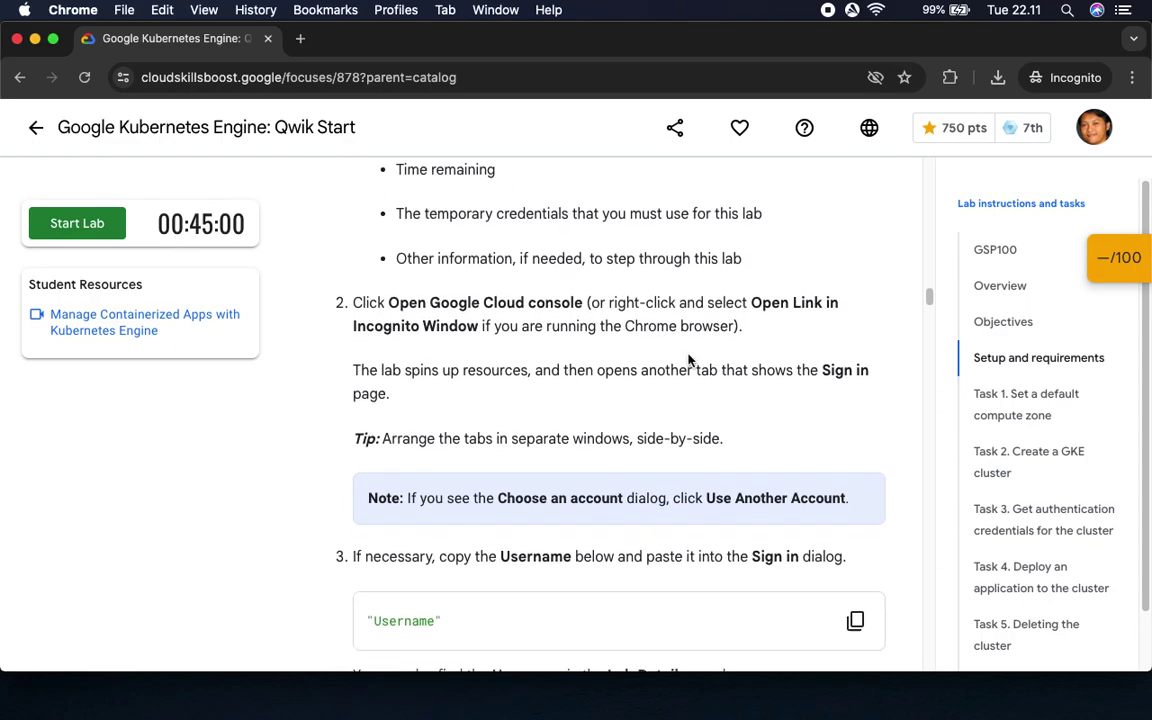
{"action": "scroll", "coordinate": [478, 500], "scroll_direction": "down", "scroll_amount": 5}
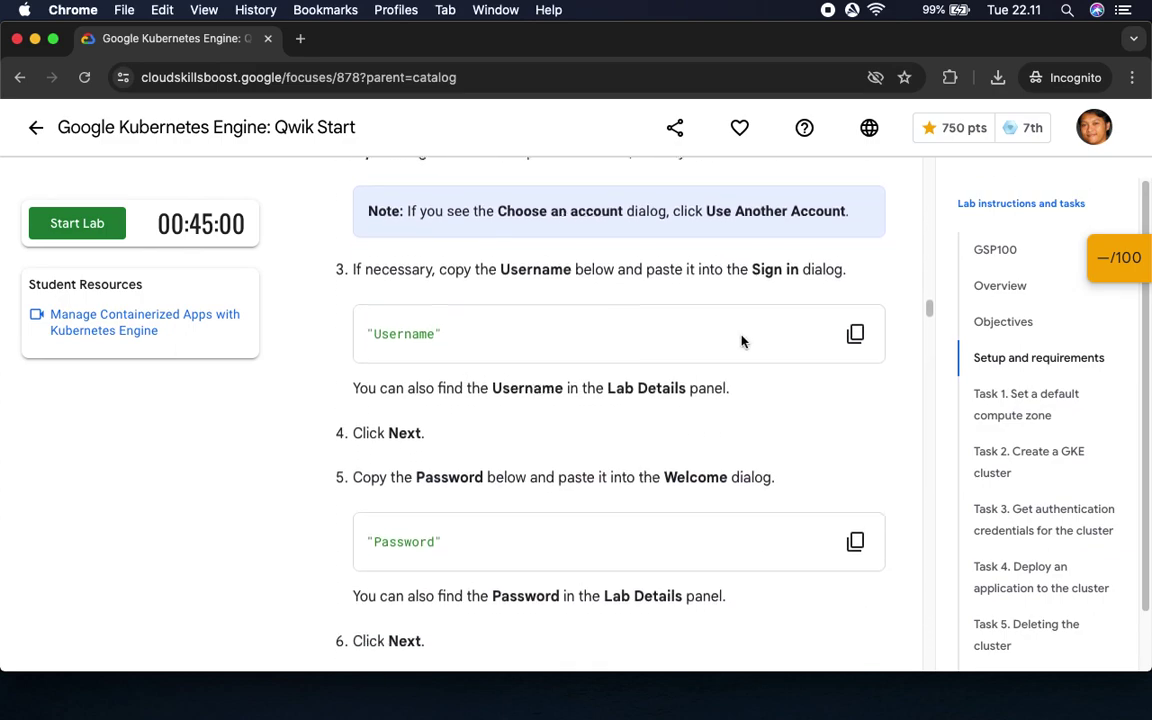
{"action": "scroll", "coordinate": [525, 455], "scroll_direction": "down", "scroll_amount": 10}
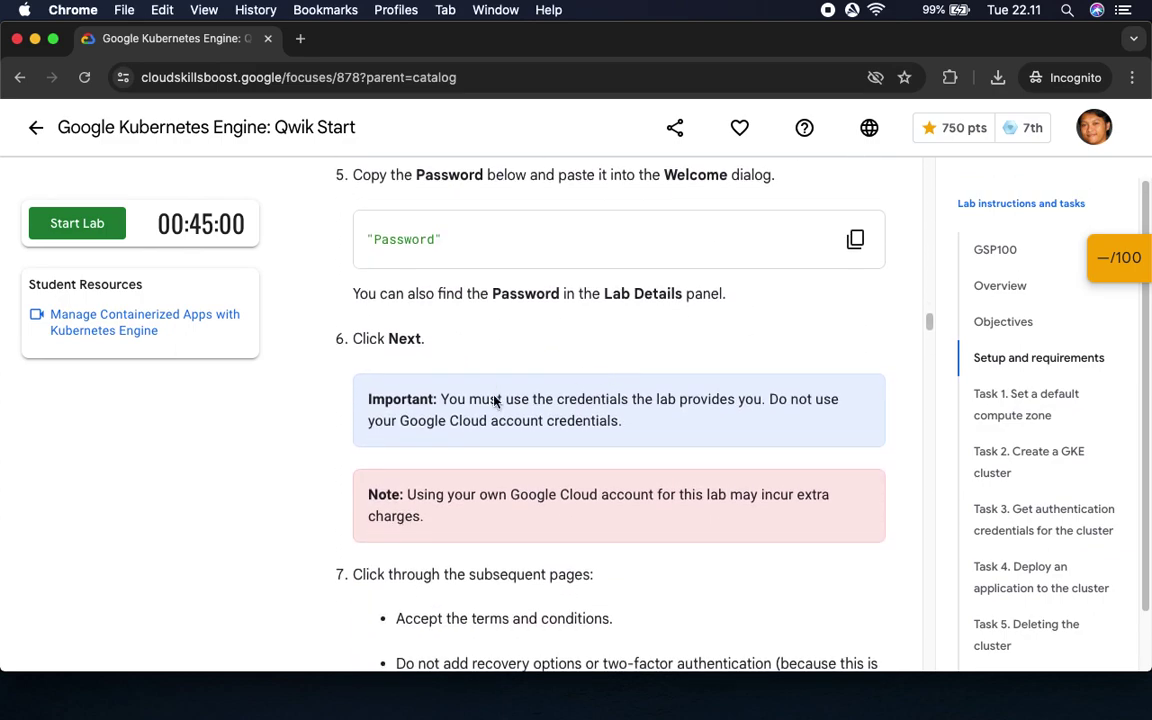
{"action": "scroll", "coordinate": [620, 415], "scroll_direction": "down", "scroll_amount": 4}
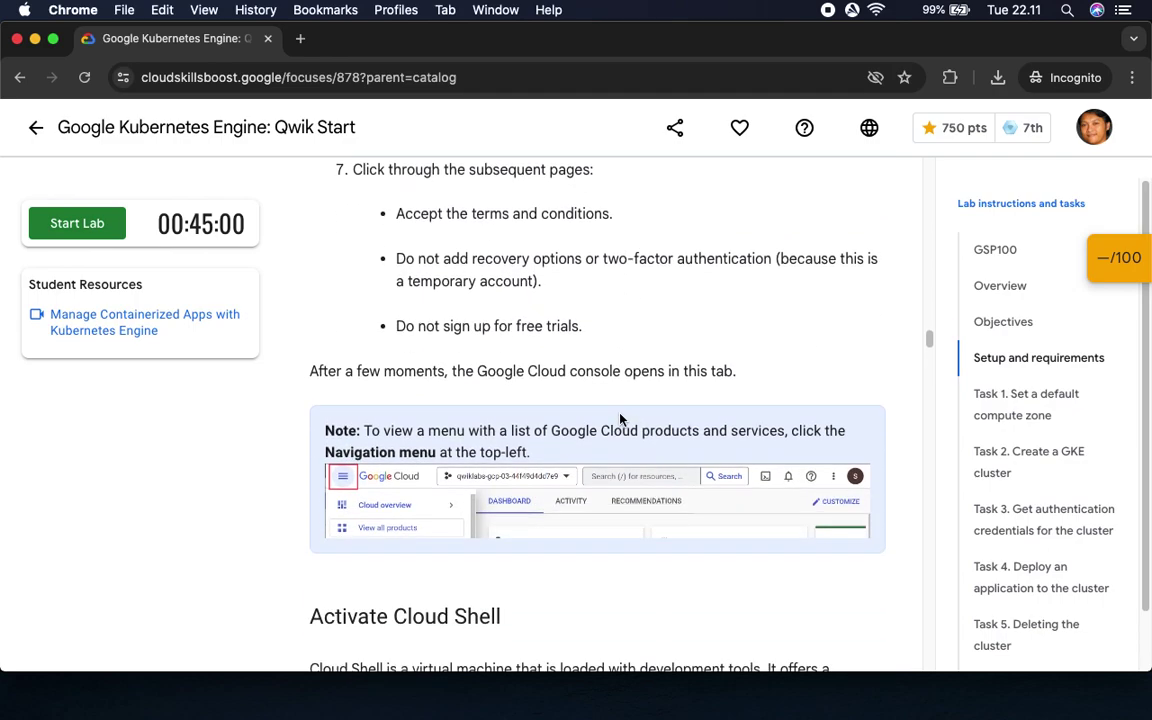
{"action": "scroll", "coordinate": [620, 418], "scroll_direction": "down", "scroll_amount": 8}
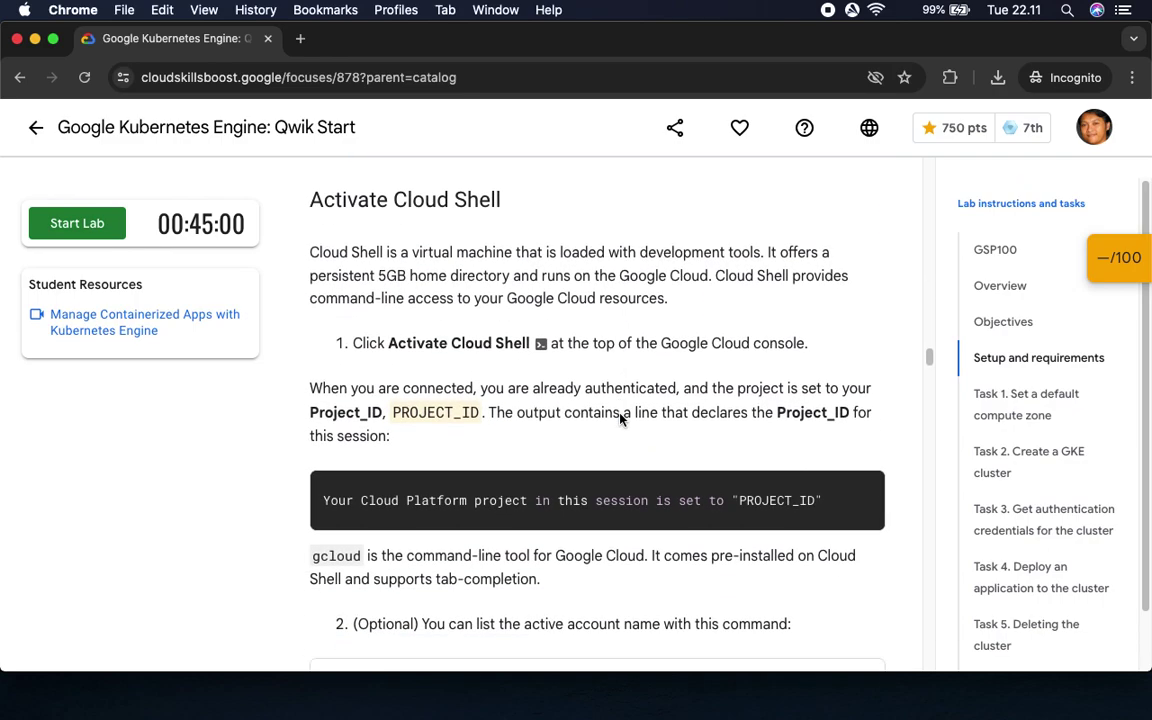
{"action": "left_click_drag", "start_coordinate": [350, 203], "coordinate": [540, 224]}
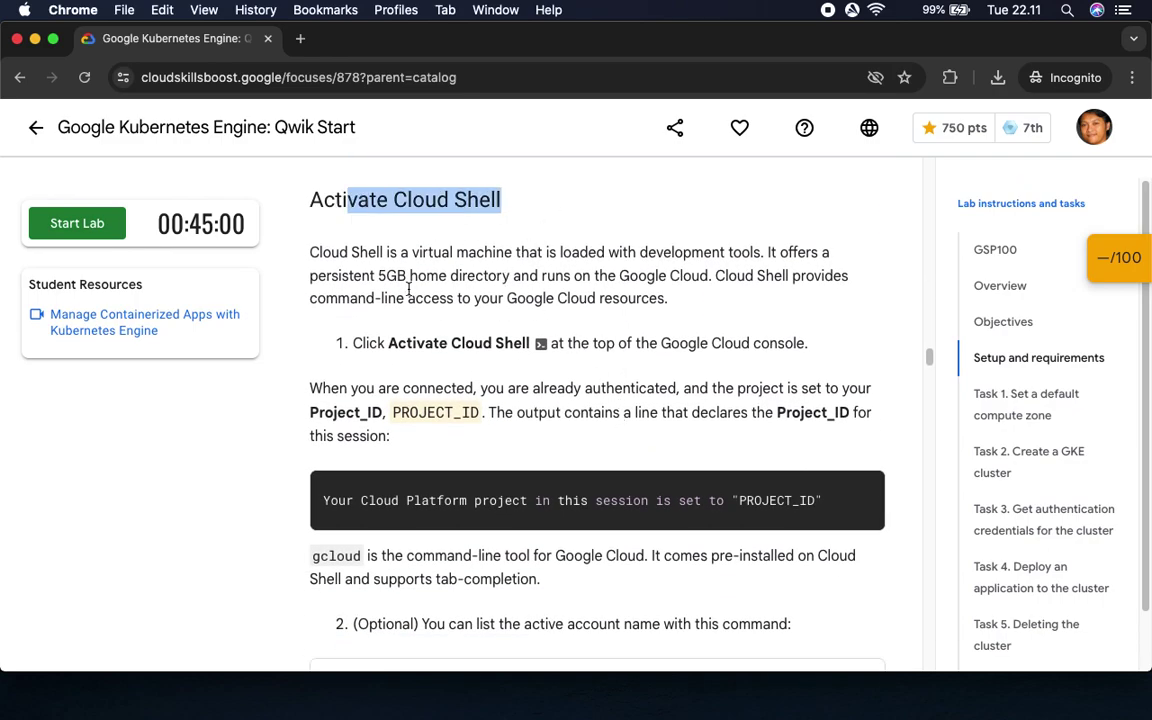
Start the lab and open the Google Cloud console sign-in page with the temporary lab password copied.
{"action": "left_click", "coordinate": [90, 228]}
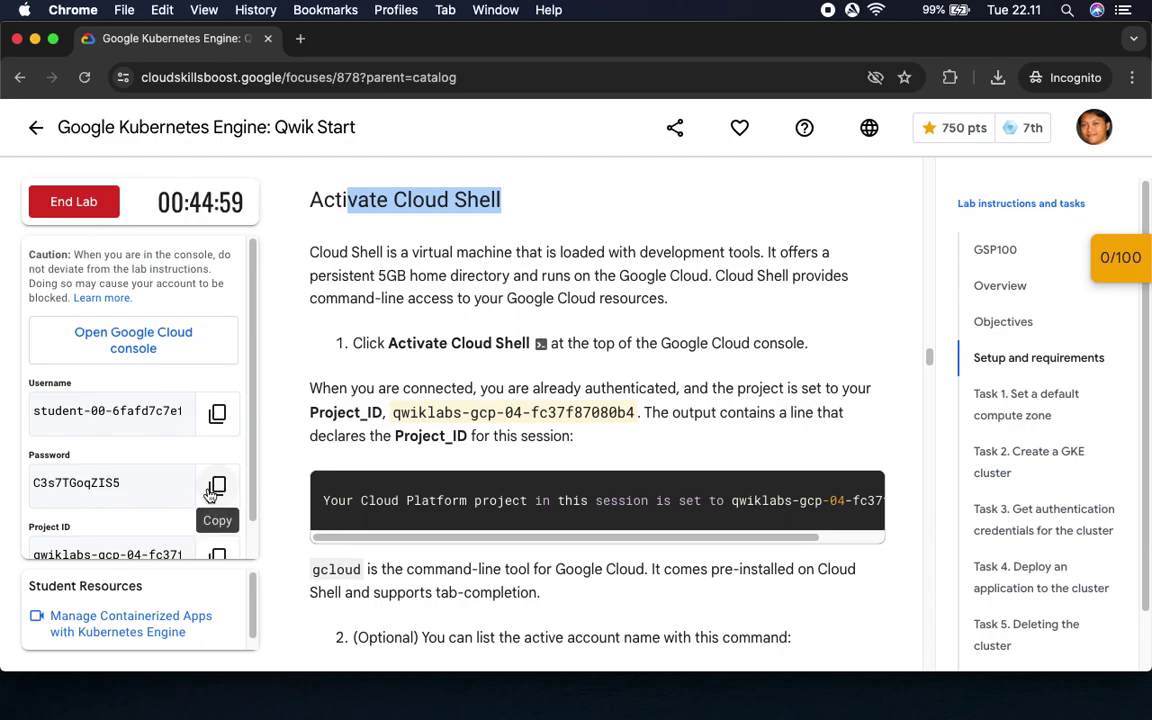
{"action": "left_click", "coordinate": [216, 485]}
{"action": "left_click", "coordinate": [147, 343]}
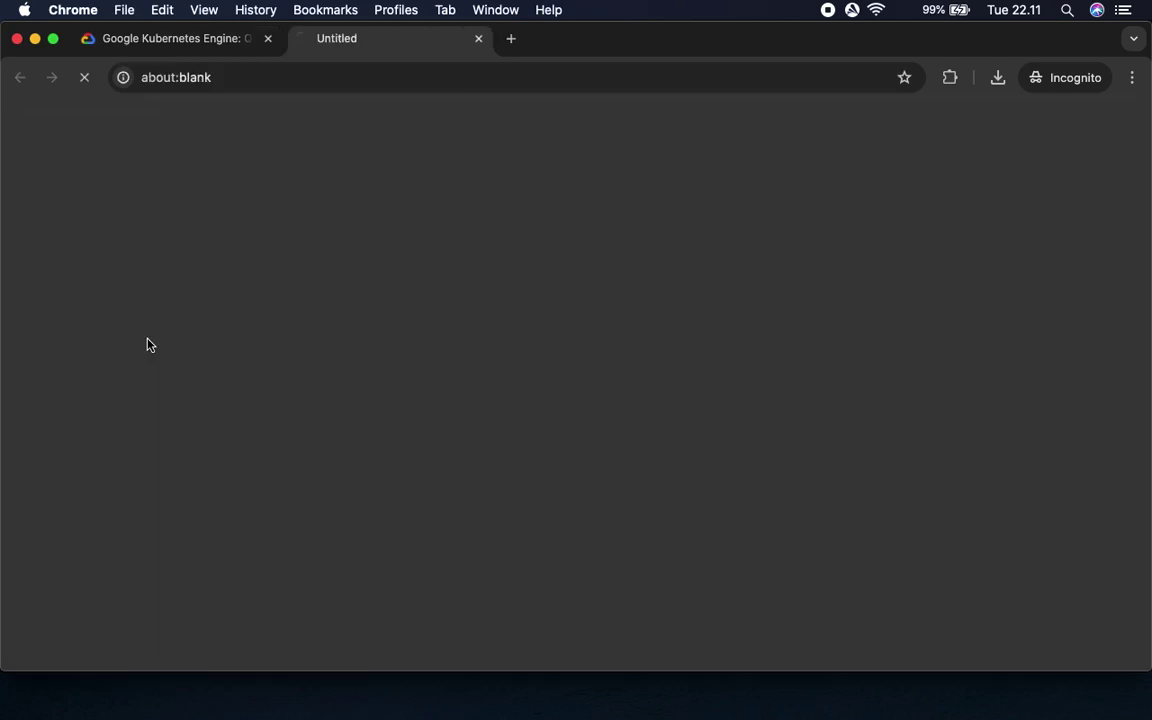
Sign in to Google with the lab's student e-mail address and the temporary account password.
{"action": "key", "text": "super+v"}
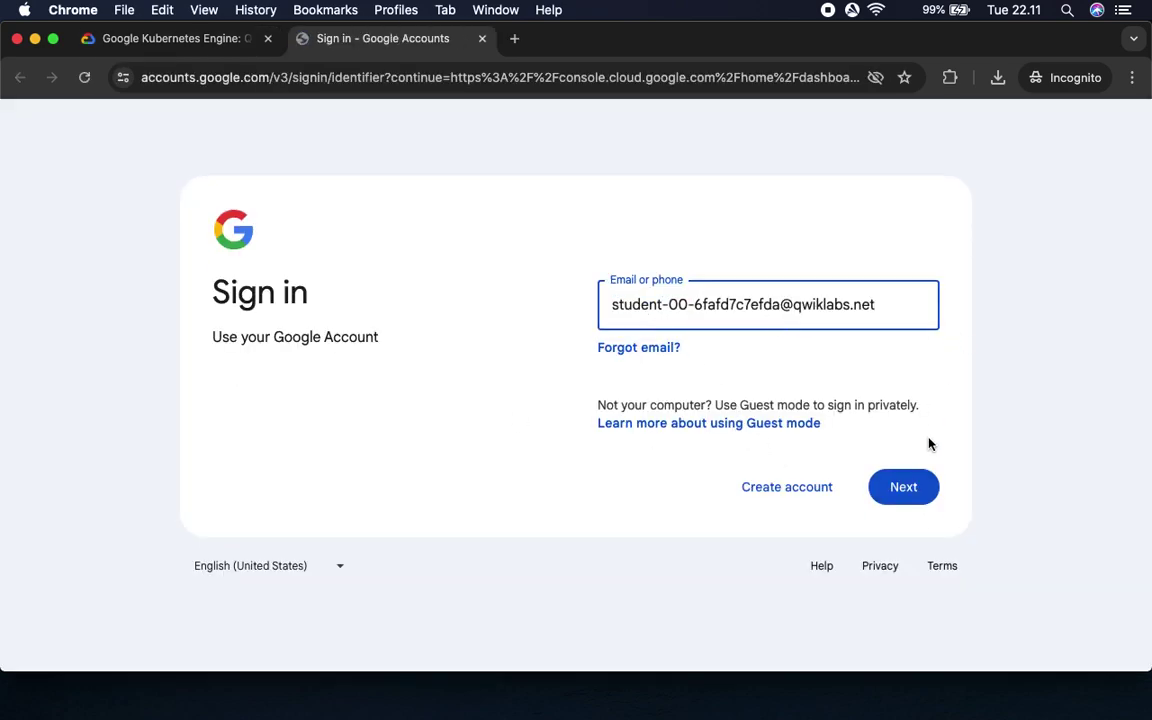
{"action": "left_click", "coordinate": [901, 490]}
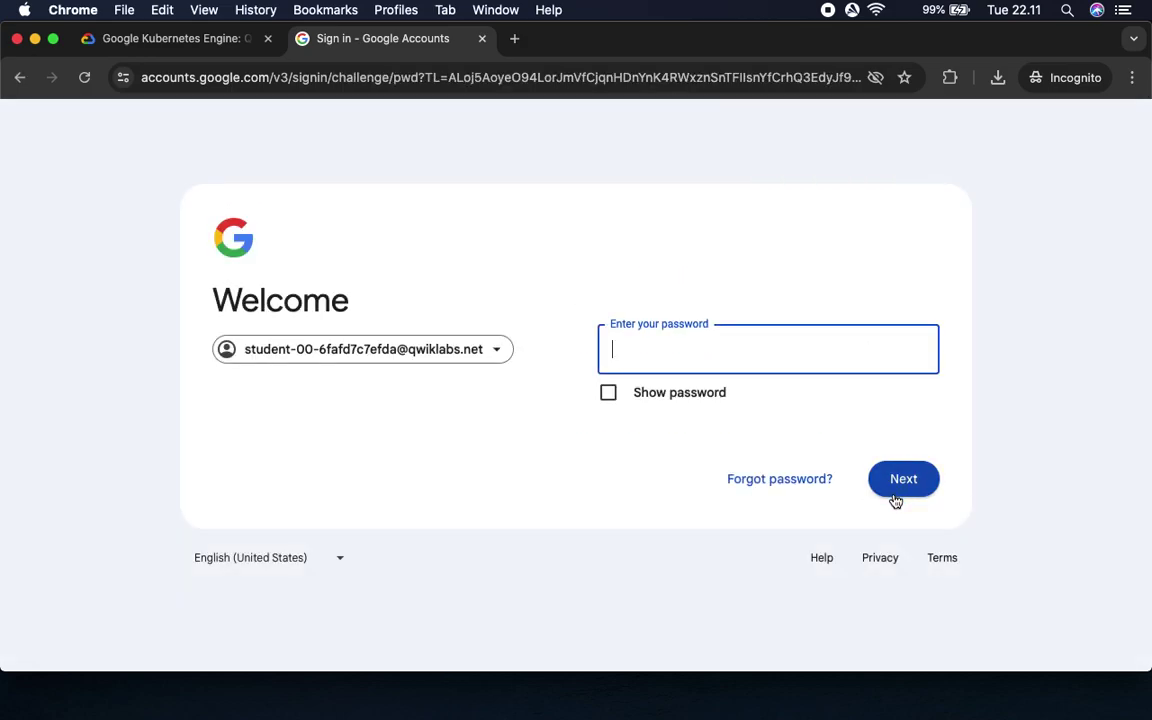
{"action": "key", "text": "super+v"}
{"action": "left_click", "coordinate": [889, 490]}
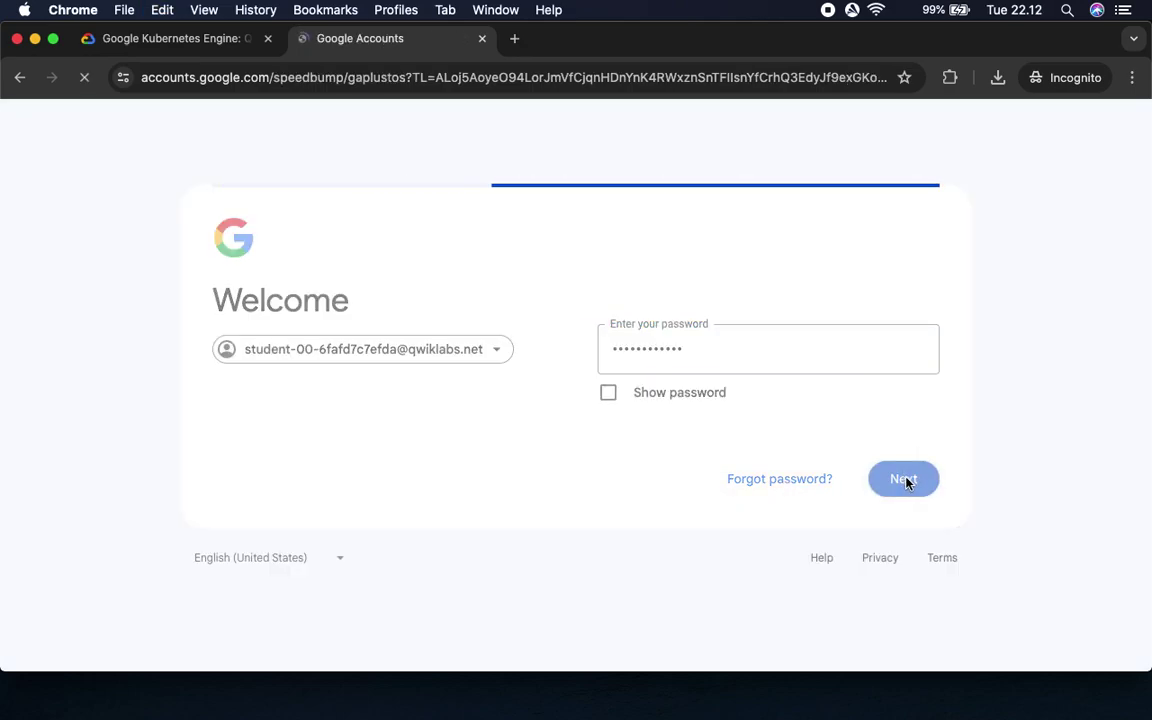
Accept the new account notice and agree to the Google Cloud terms to reach the project dashboard.
{"action": "left_click", "coordinate": [637, 590]}
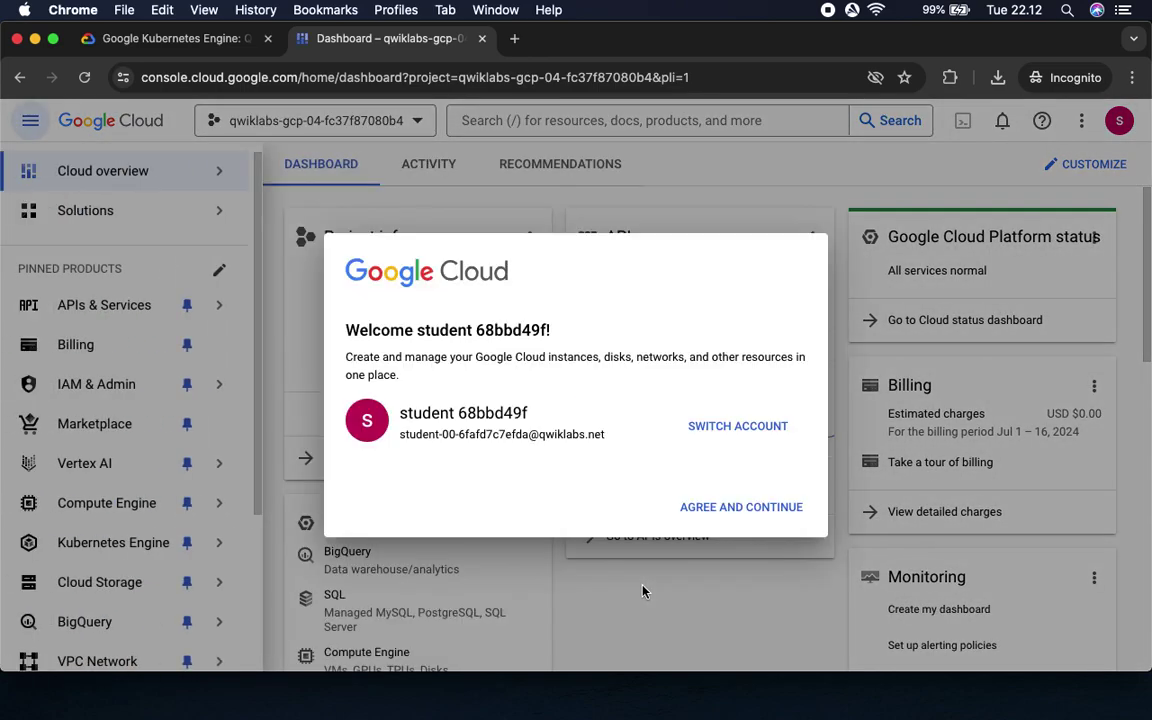
{"action": "left_click", "coordinate": [347, 462]}
{"action": "left_click", "coordinate": [771, 643]}
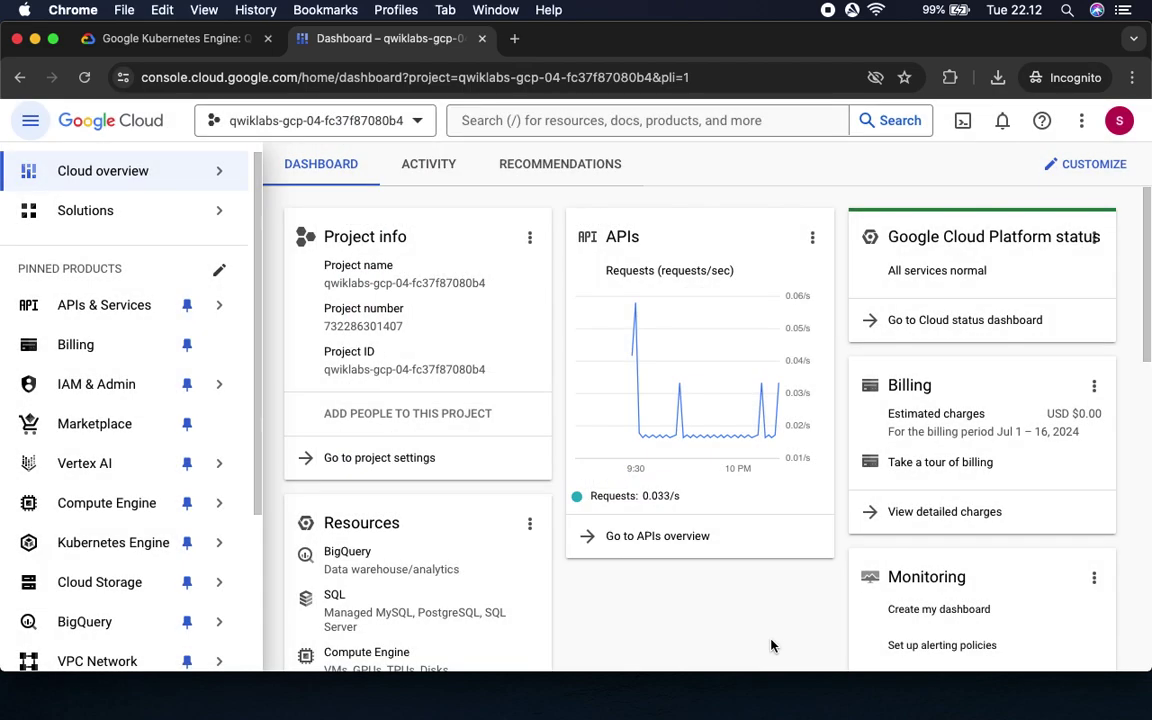
Activate Cloud Shell in the Google Cloud console, continue past its introduction and dismiss the session details tip.
{"action": "left_click", "coordinate": [148, 38]}
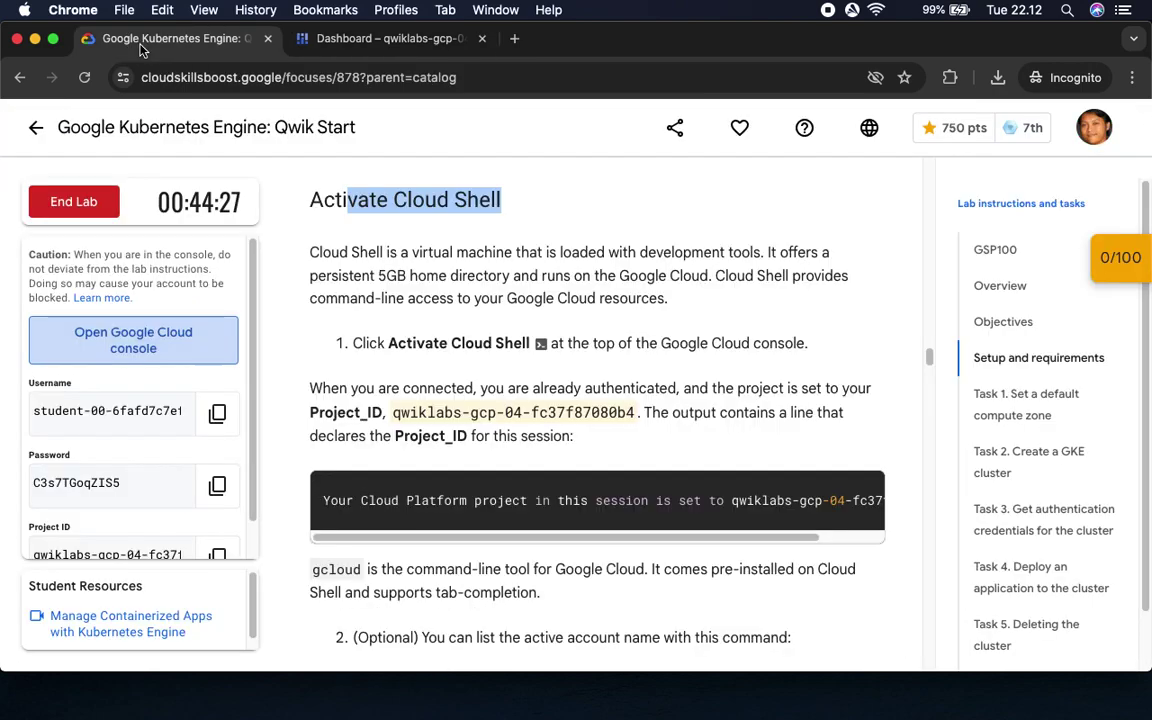
{"action": "left_click", "coordinate": [367, 40]}
{"action": "left_click", "coordinate": [960, 120]}
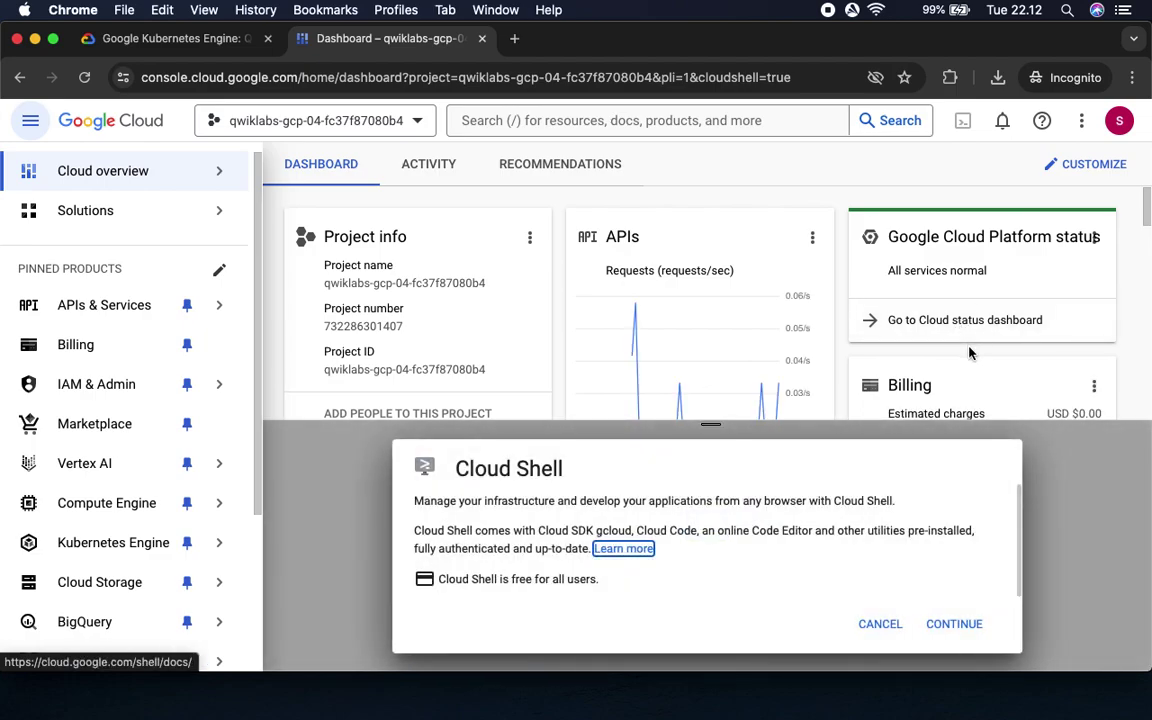
{"action": "left_click", "coordinate": [955, 625]}
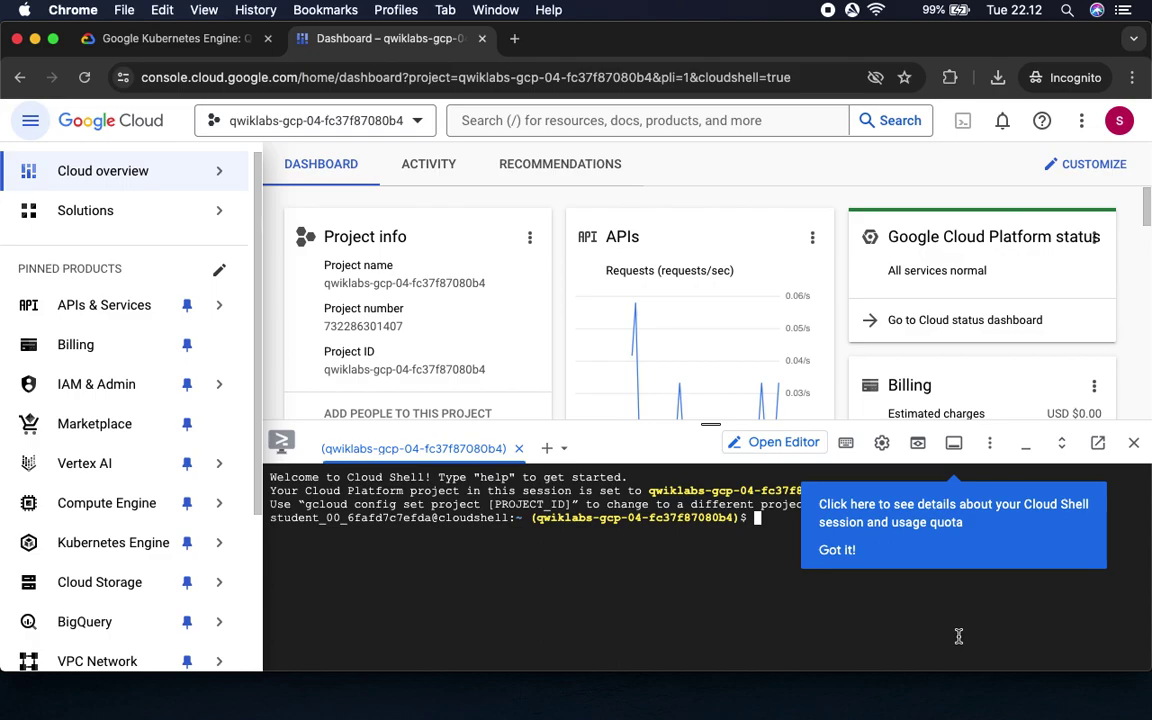
{"action": "left_click", "coordinate": [837, 549]}
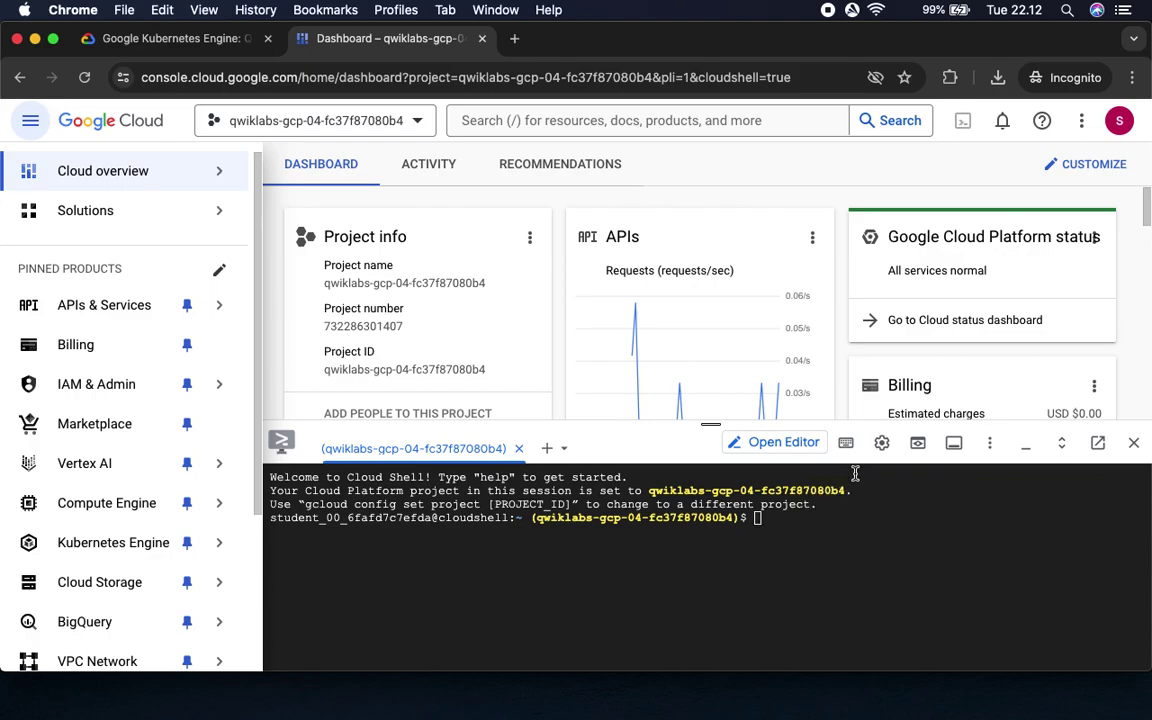
Set the Cloud Shell terminal's text size to Medium.
{"action": "left_click", "coordinate": [881, 447]}
{"action": "mouse_move", "coordinate": [681, 522]}
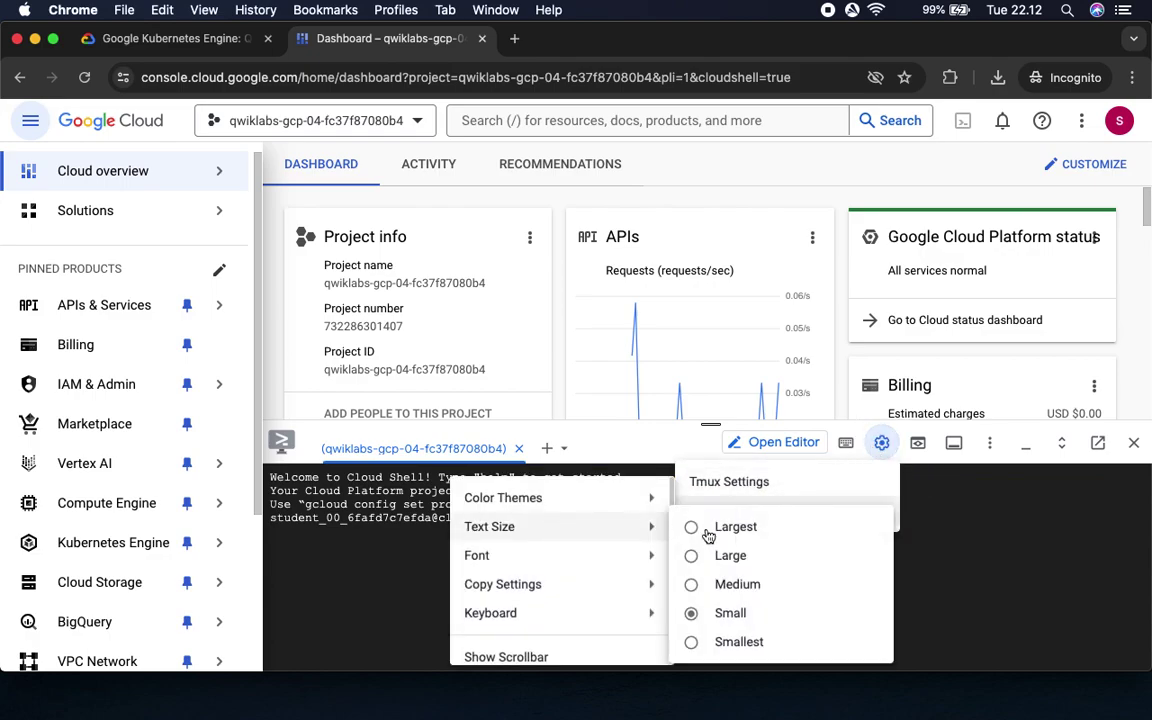
{"action": "left_click", "coordinate": [752, 585]}
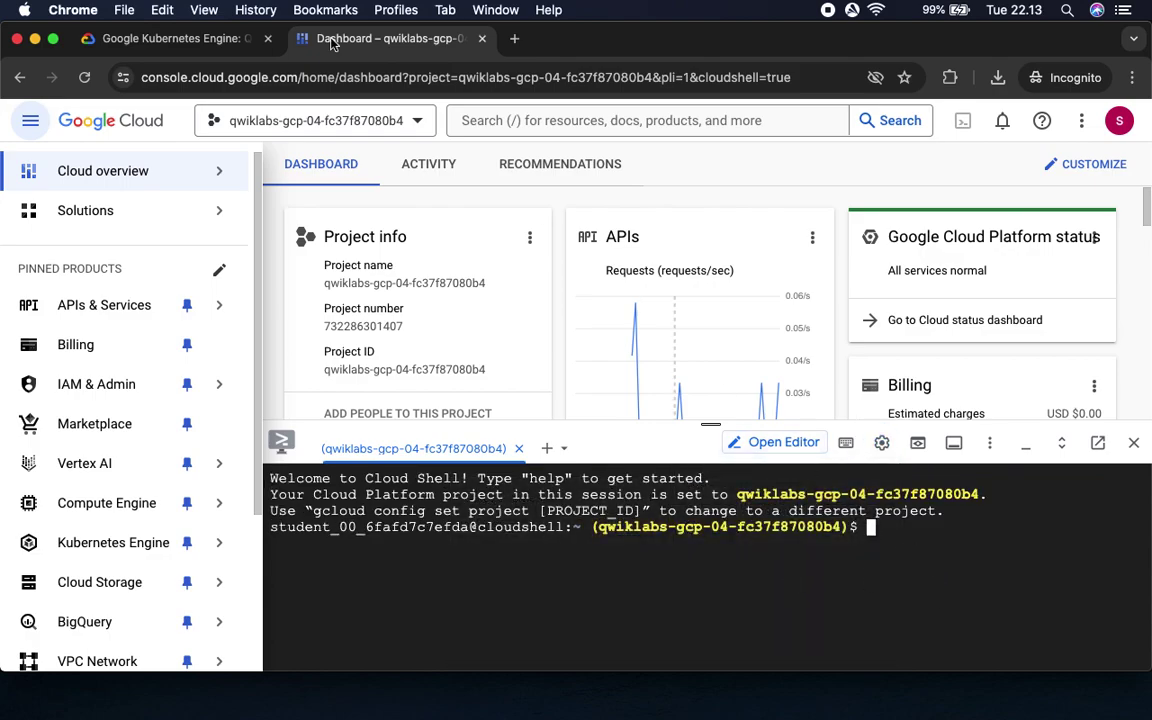
Copy the gcloud auth list command from the lab instructions, run it in Cloud Shell and authorize the request.
{"action": "left_click", "coordinate": [173, 45]}
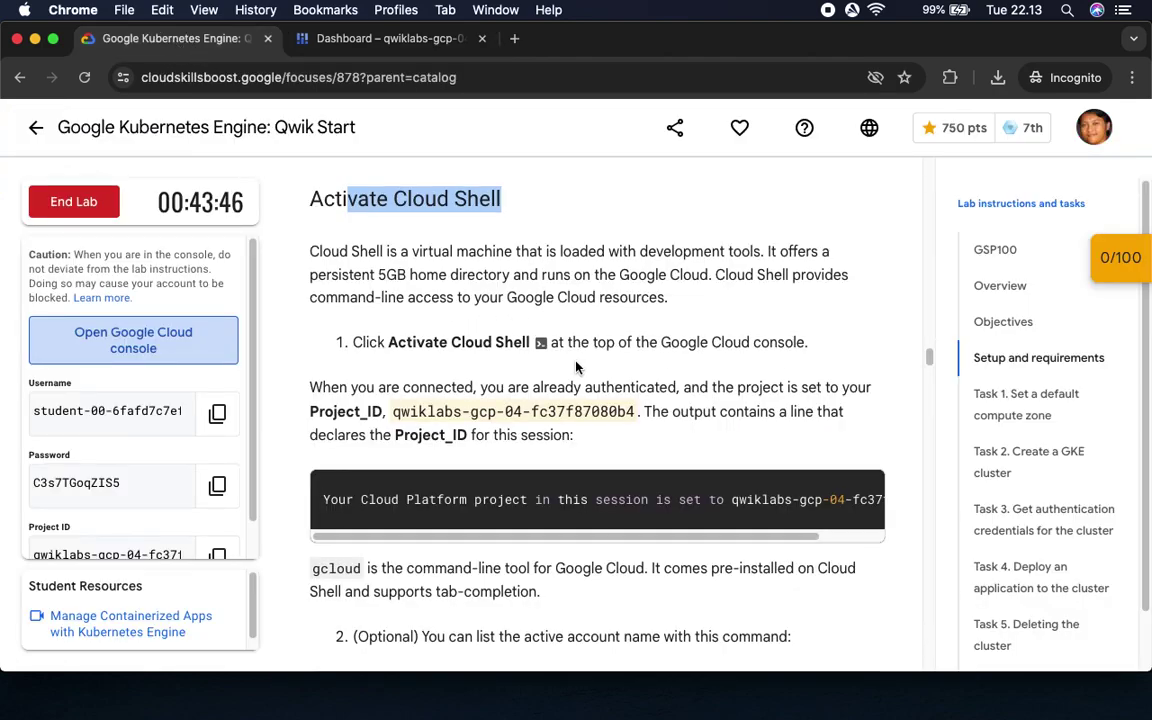
{"action": "scroll", "coordinate": [650, 312], "scroll_direction": "down", "scroll_amount": 3}
{"action": "scroll", "coordinate": [604, 384], "scroll_direction": "down", "scroll_amount": 4}
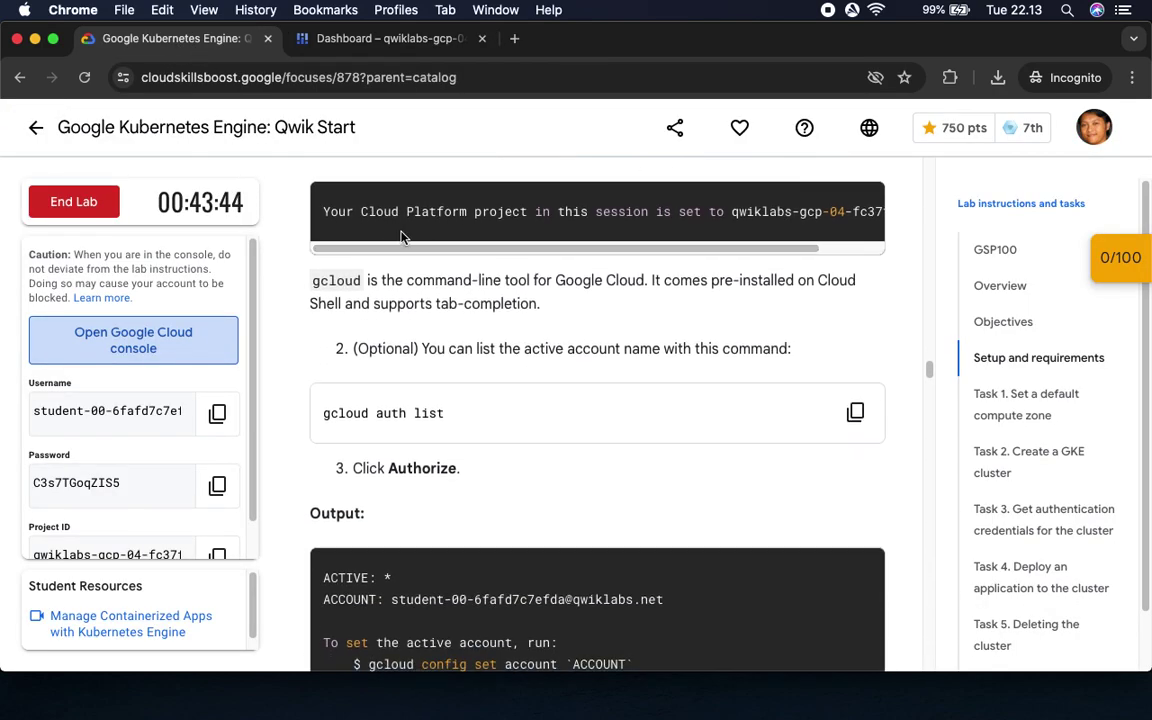
{"action": "scroll", "coordinate": [506, 391], "scroll_direction": "down", "scroll_amount": 4}
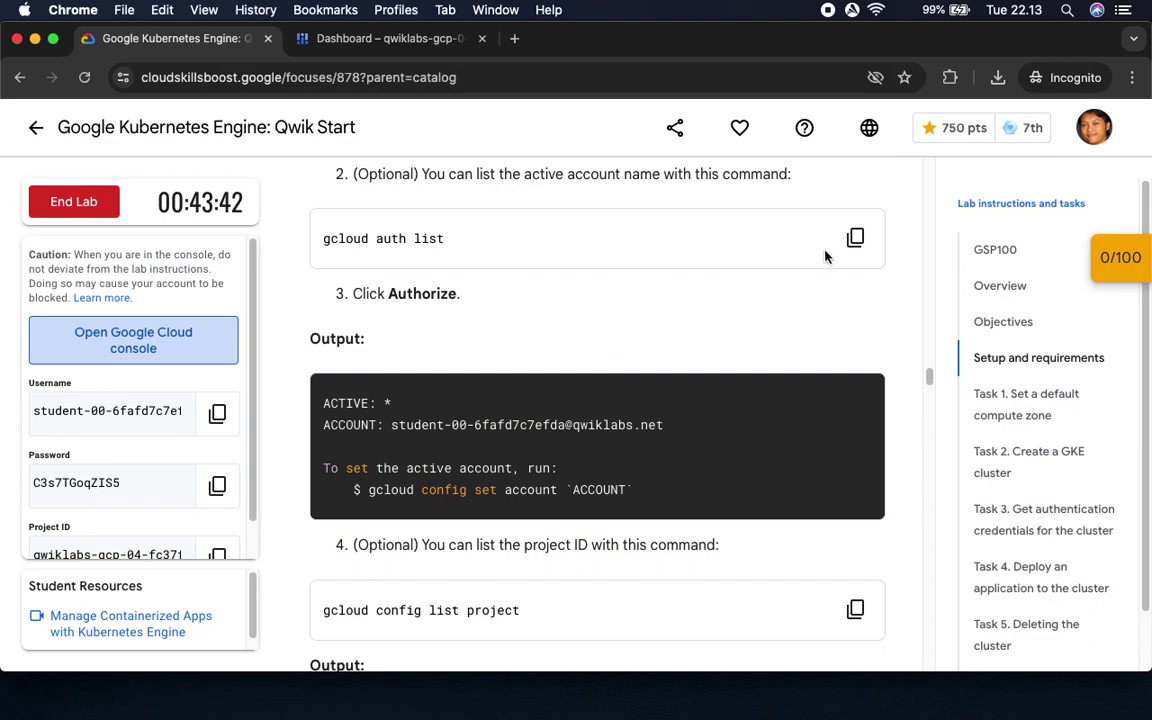
{"action": "left_click", "coordinate": [857, 238]}
{"action": "left_click", "coordinate": [390, 38]}
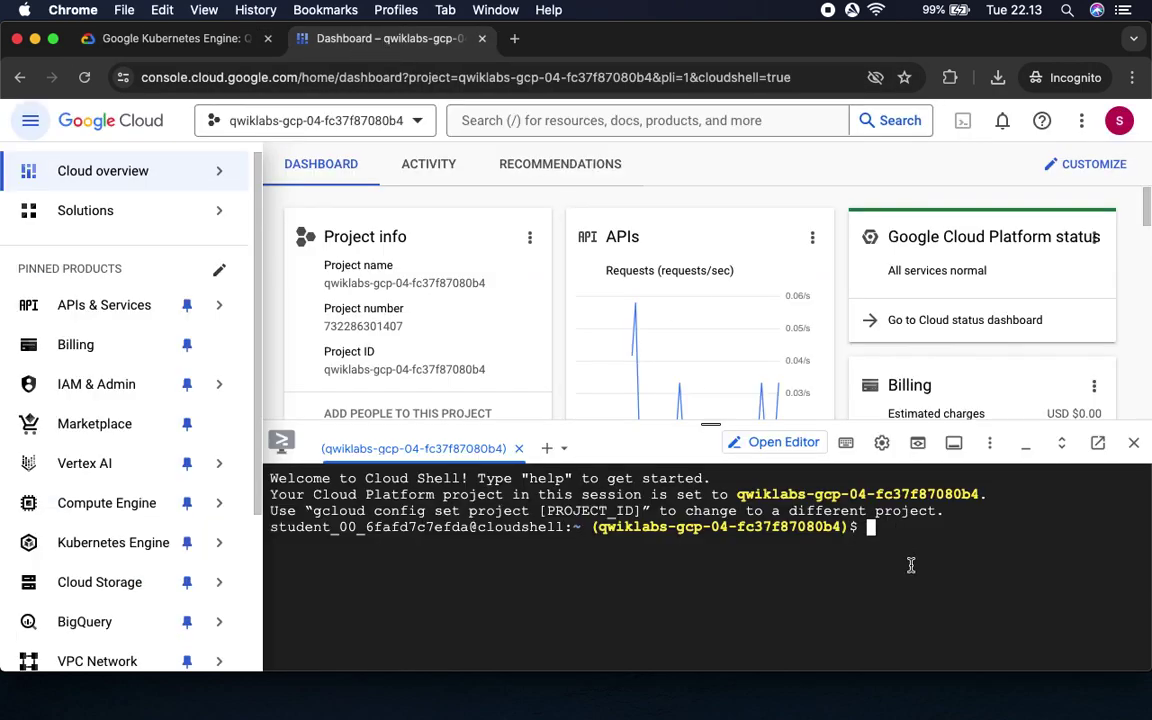
{"action": "key", "text": "super+v"}
{"action": "key", "text": "Return"}
{"action": "left_click", "coordinate": [870, 616]}
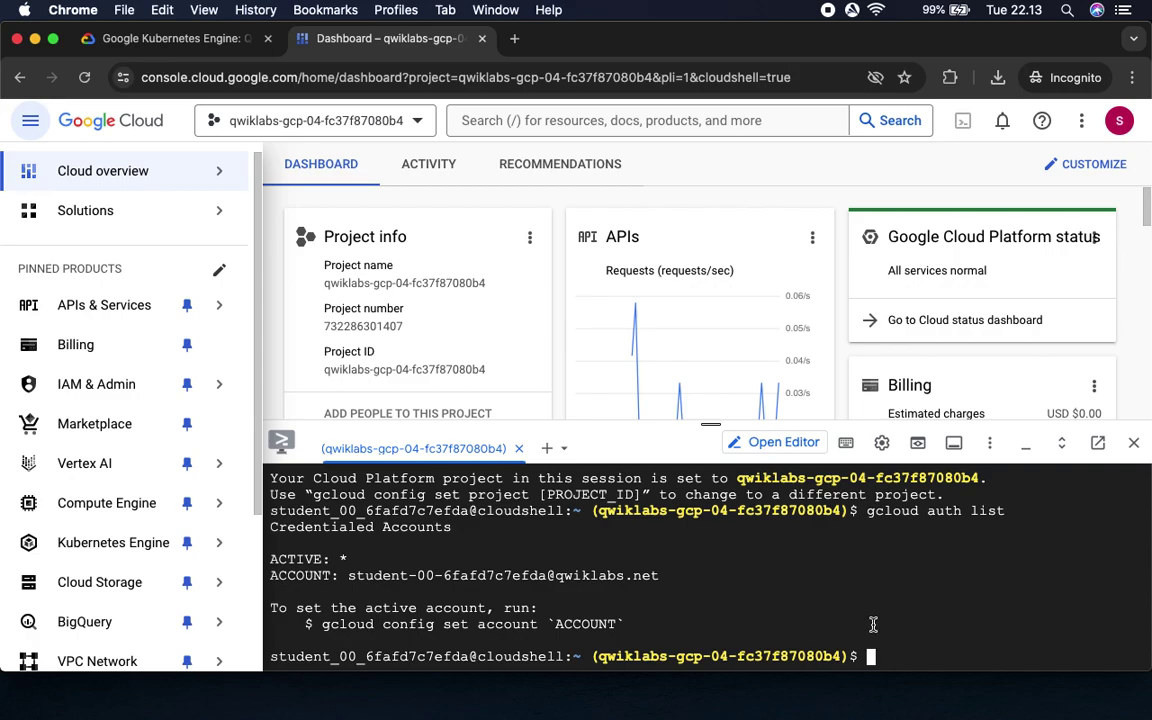
Copy the gcloud config list project command from the lab instructions and run it in Cloud Shell.
{"action": "left_click", "coordinate": [165, 38]}
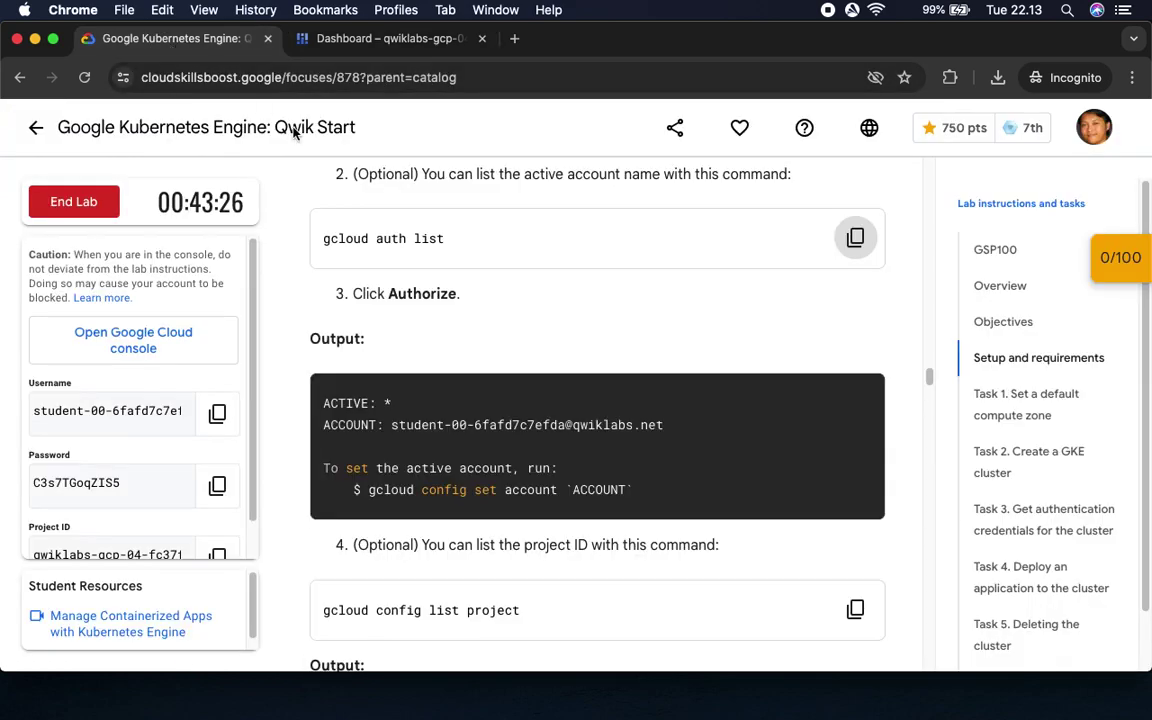
{"action": "scroll", "coordinate": [633, 437], "scroll_direction": "down", "scroll_amount": 5}
{"action": "left_click", "coordinate": [855, 336]}
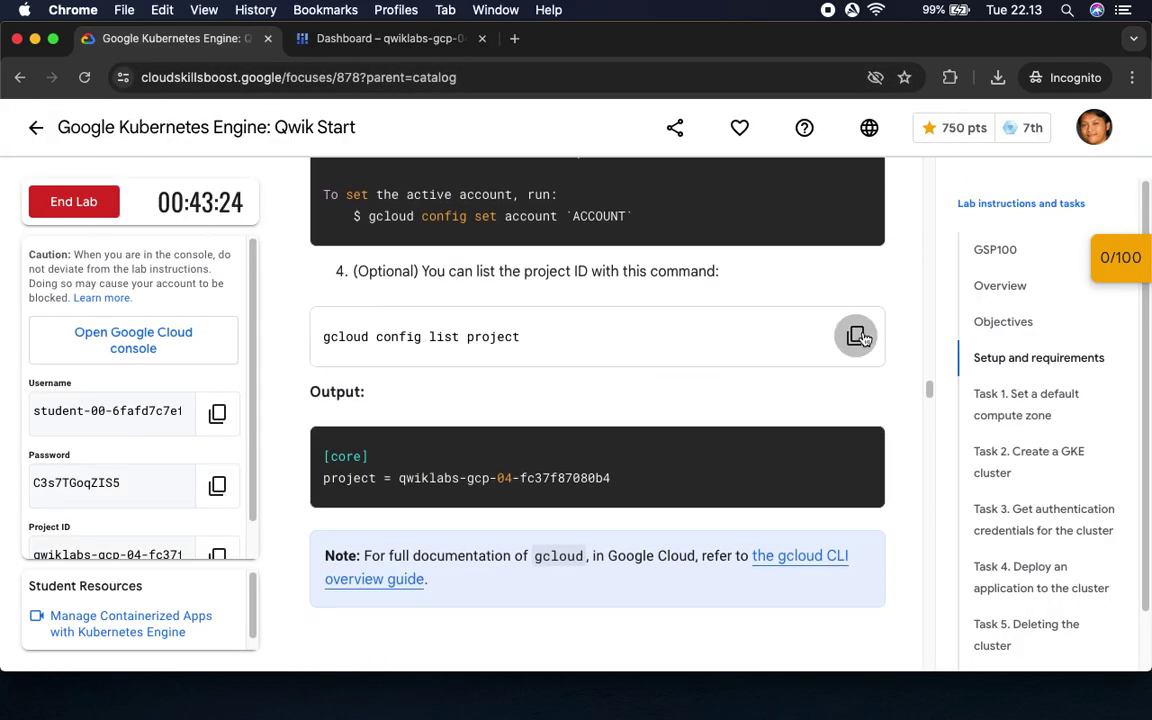
{"action": "left_click", "coordinate": [390, 38]}
{"action": "key", "text": "super+v"}
{"action": "key", "text": "Return"}
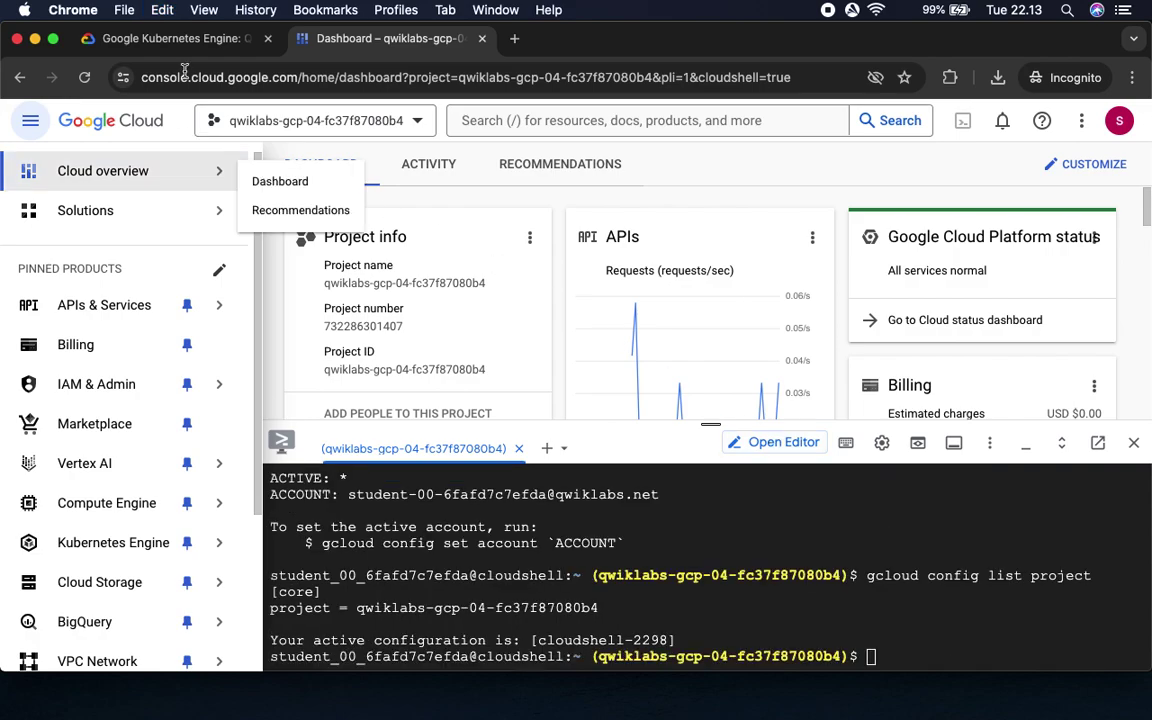
Set the default compute region to us-central1 by running the lab's gcloud config set compute/region command in Cloud Shell.
{"action": "left_click", "coordinate": [175, 38]}
{"action": "scroll", "coordinate": [352, 322], "scroll_direction": "down", "scroll_amount": 1}
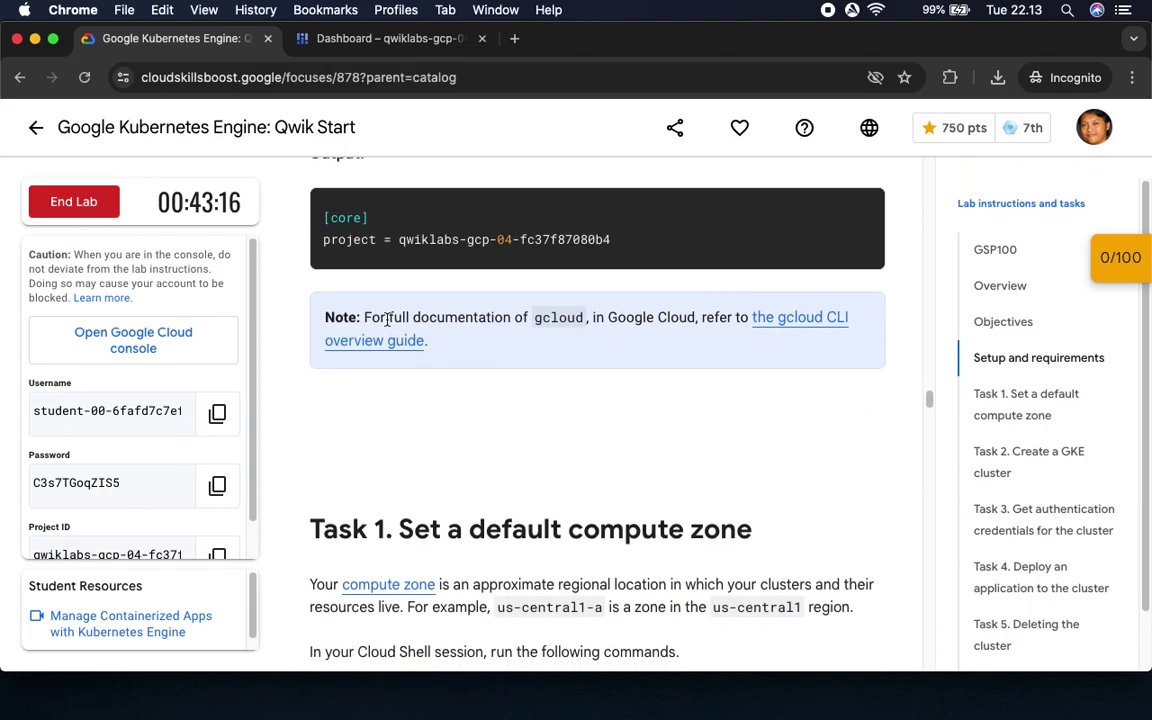
{"action": "scroll", "coordinate": [410, 380], "scroll_direction": "down", "scroll_amount": 4}
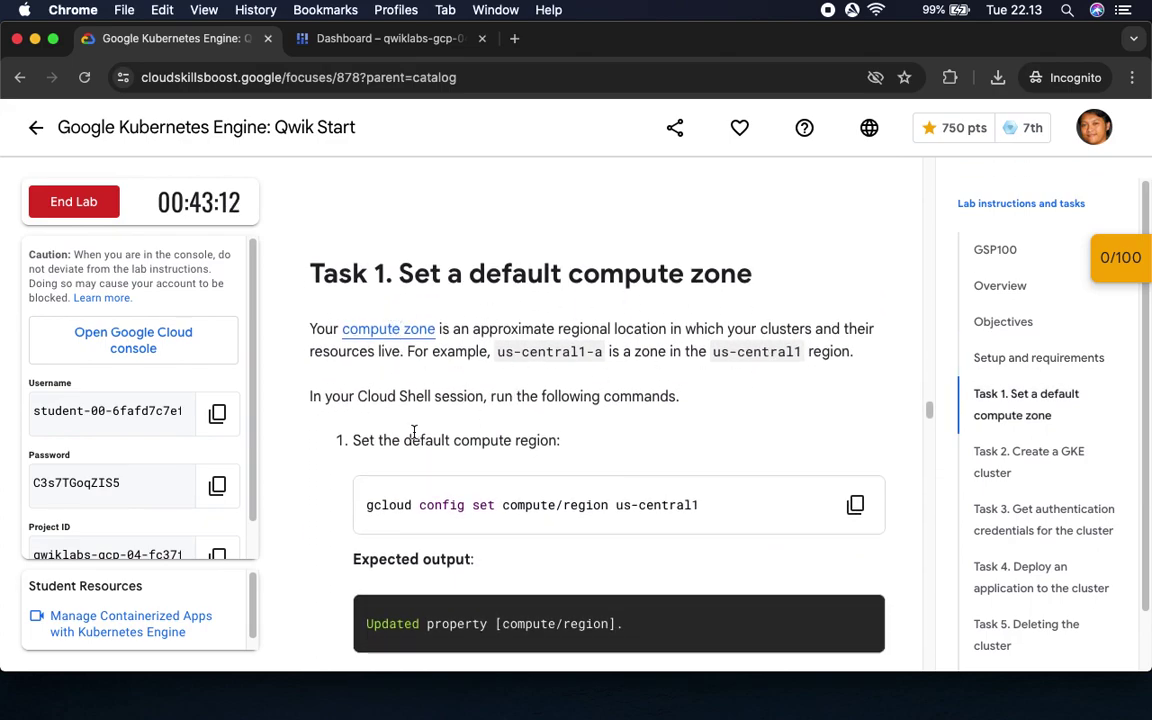
{"action": "scroll", "coordinate": [522, 506], "scroll_direction": "down", "scroll_amount": 5}
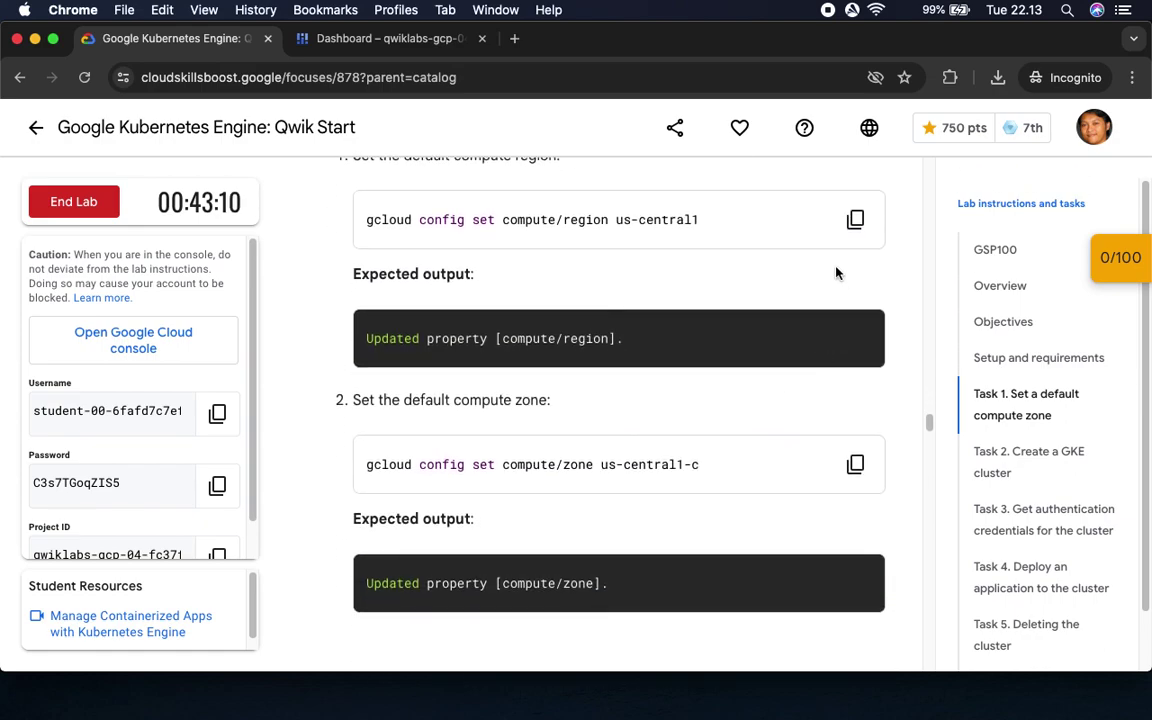
{"action": "left_click", "coordinate": [856, 222]}
{"action": "left_click", "coordinate": [450, 40]}
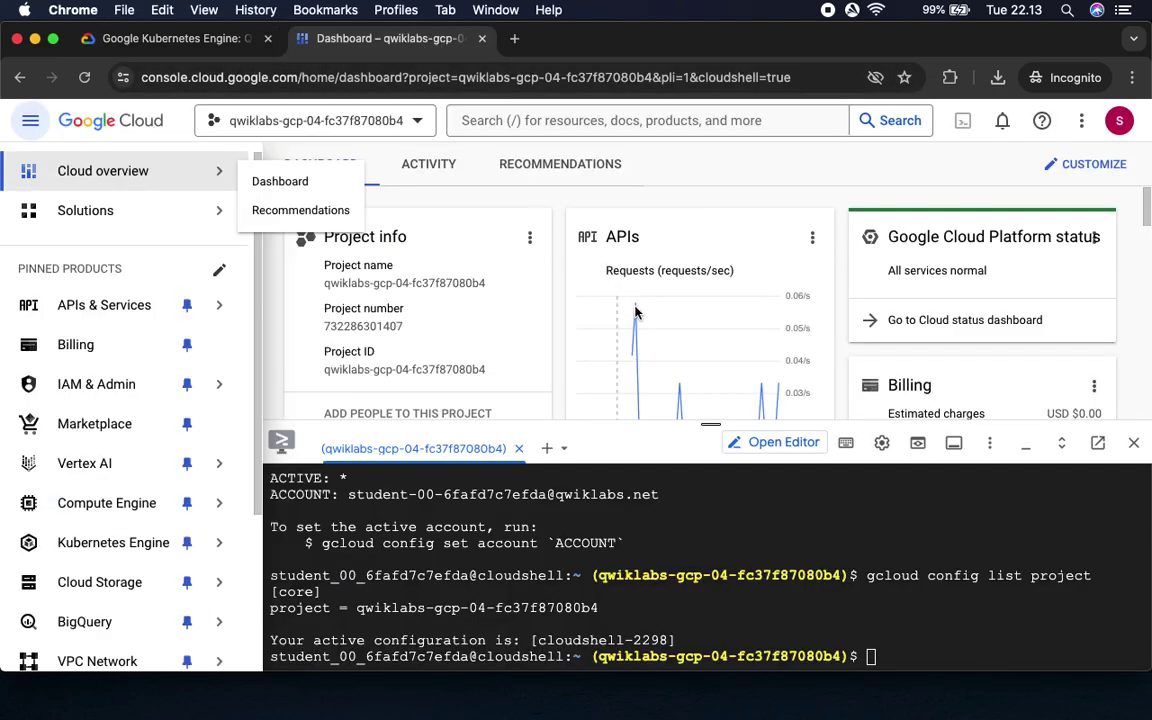
{"action": "left_click", "coordinate": [919, 652]}
{"action": "key", "text": "super+v"}
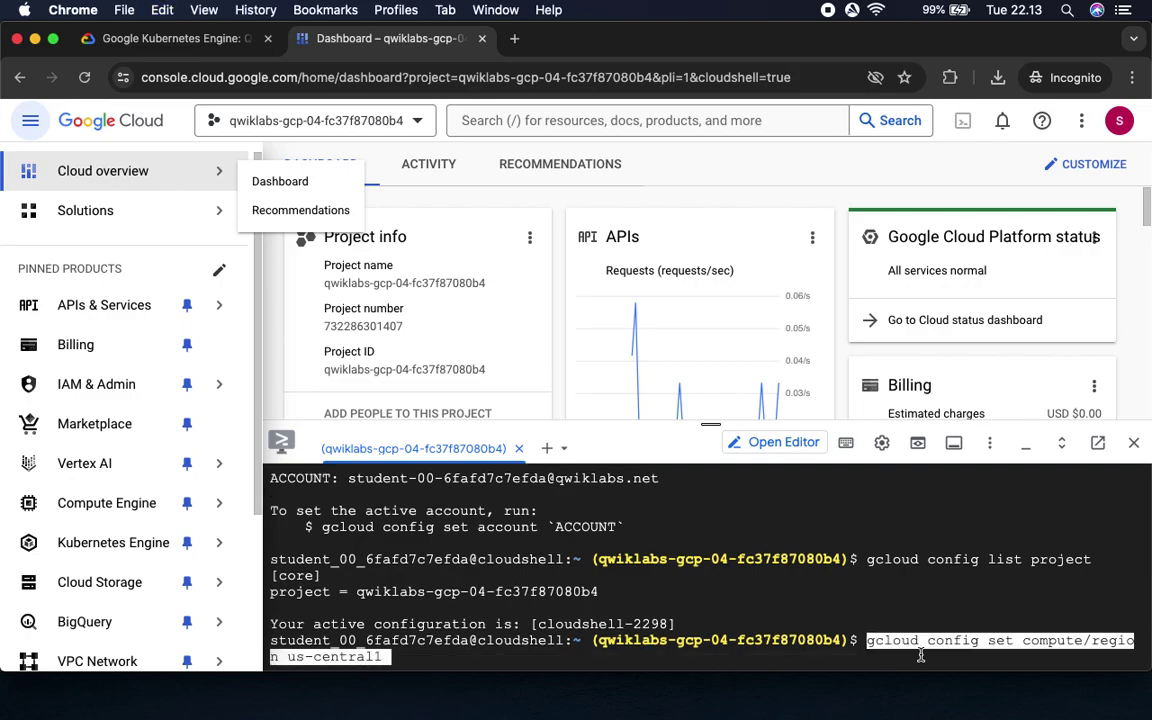
{"action": "key", "text": "Return"}
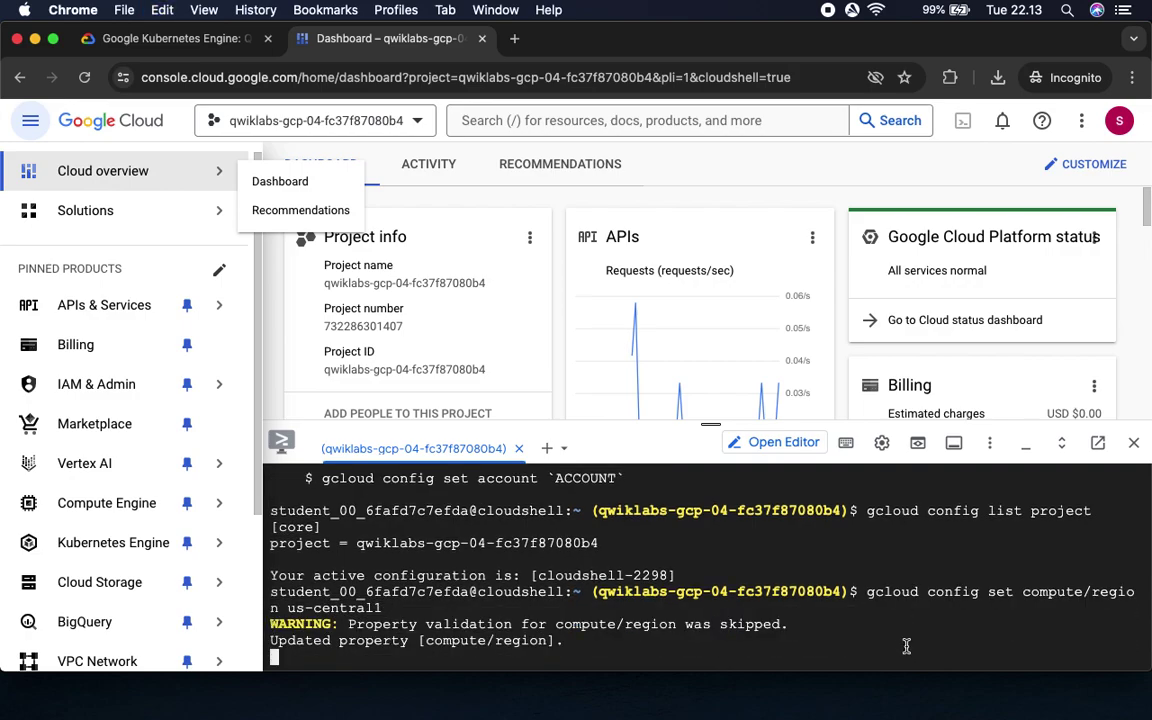
Set the default compute zone to us-central1-c by running the lab's gcloud config set compute/zone command in Cloud Shell.
{"action": "left_click", "coordinate": [175, 38]}
{"action": "scroll", "coordinate": [702, 386], "scroll_direction": "down", "scroll_amount": 3}
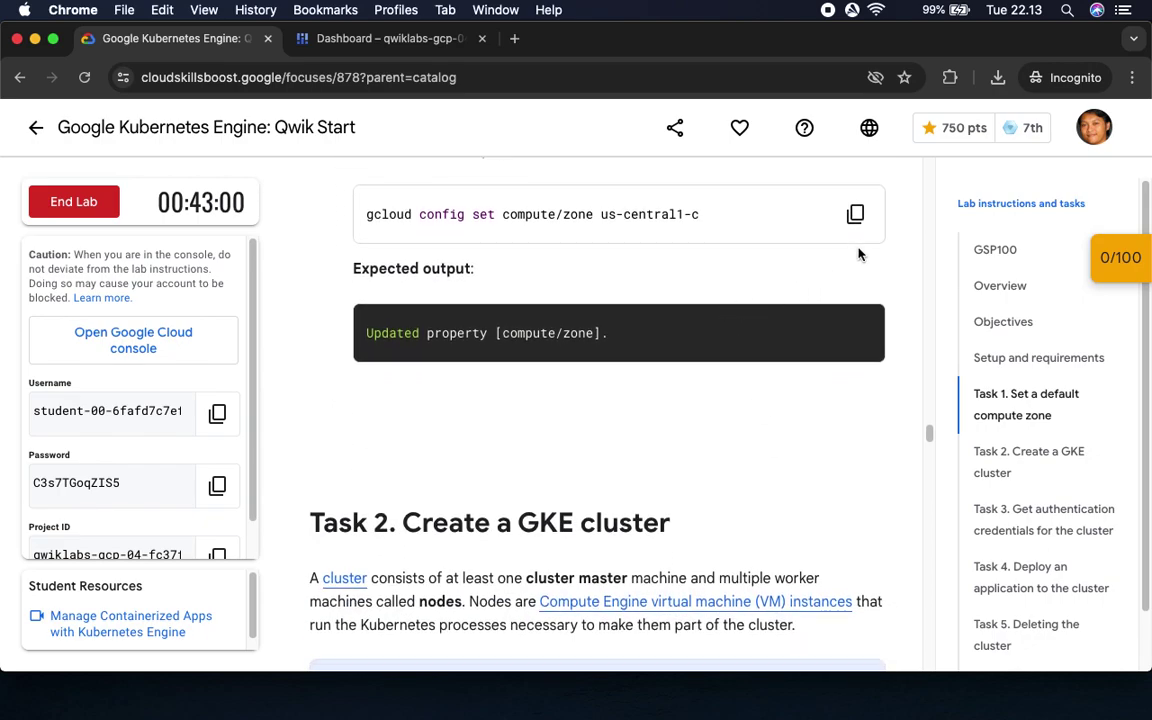
{"action": "left_click", "coordinate": [856, 211]}
{"action": "left_click", "coordinate": [376, 40]}
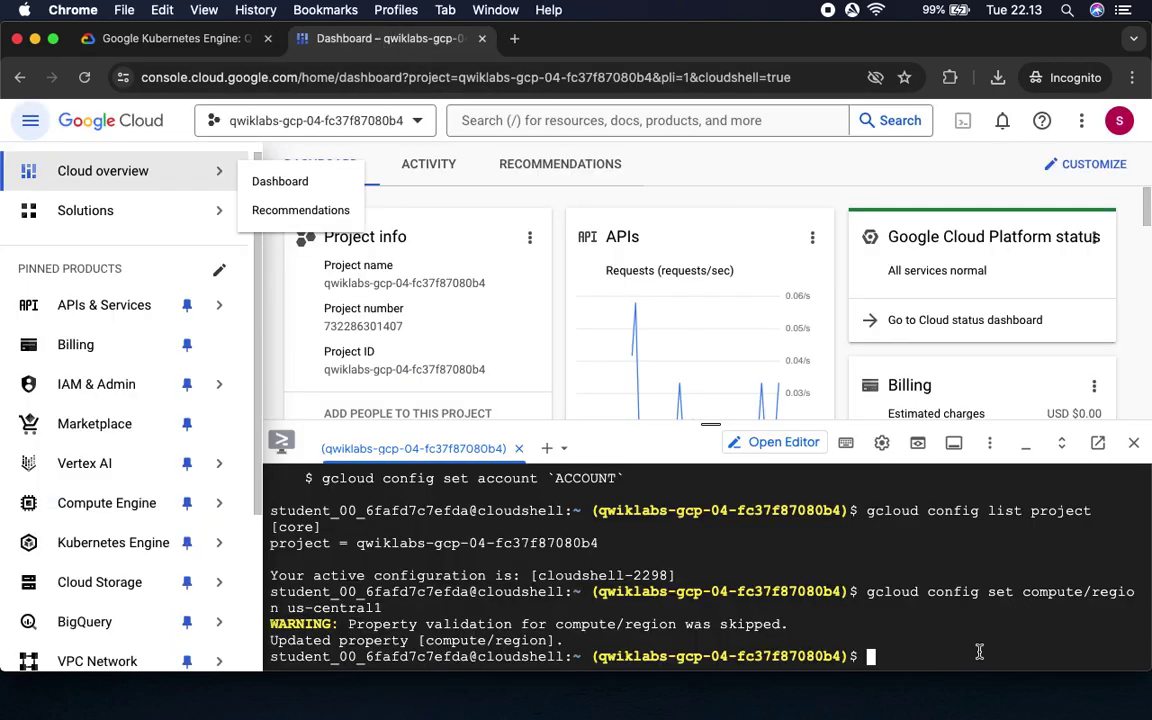
{"action": "key", "text": "super+v"}
{"action": "key", "text": "Return"}
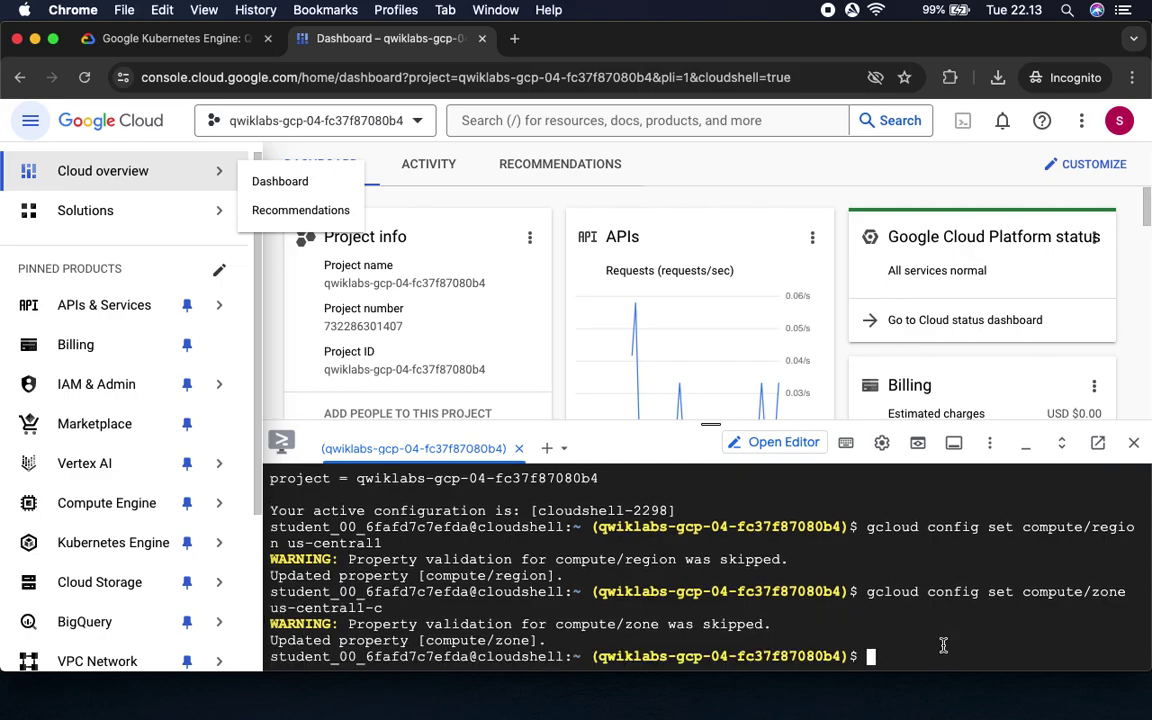
Create the GKE cluster lab-cluster with machine type e2-medium in zone us-central1-c, using the Task 2 command in Cloud Shell.
{"action": "left_click", "coordinate": [165, 40]}
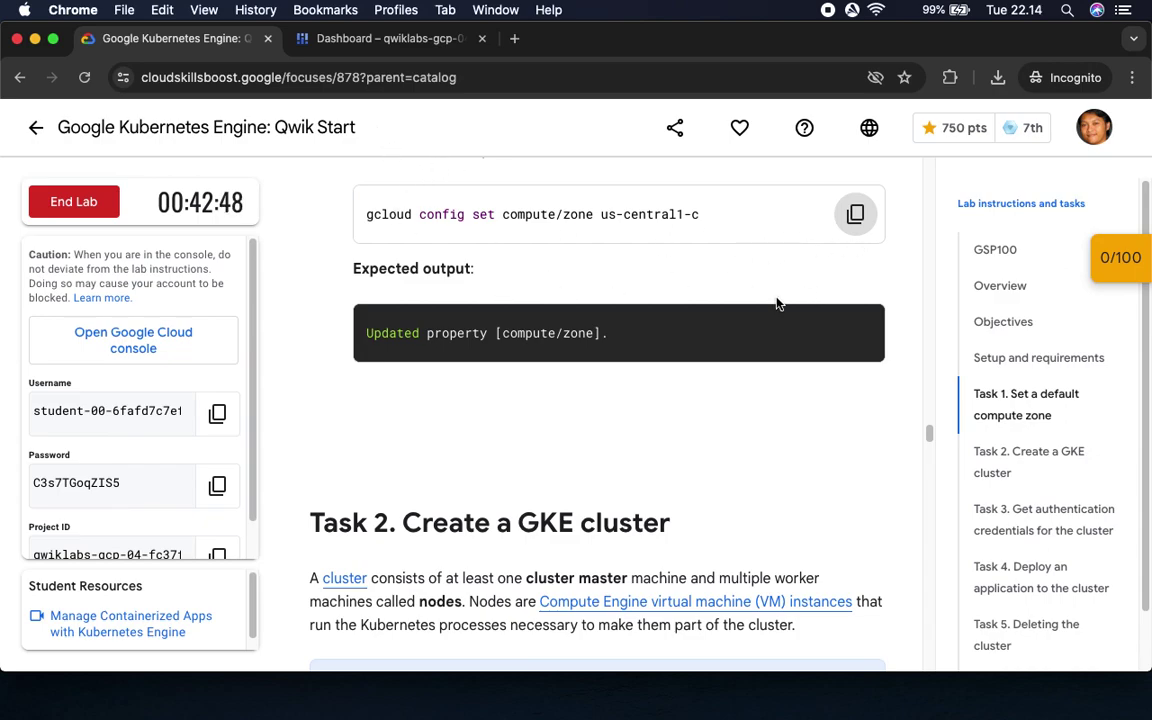
{"action": "scroll", "coordinate": [450, 420], "scroll_direction": "down", "scroll_amount": 4}
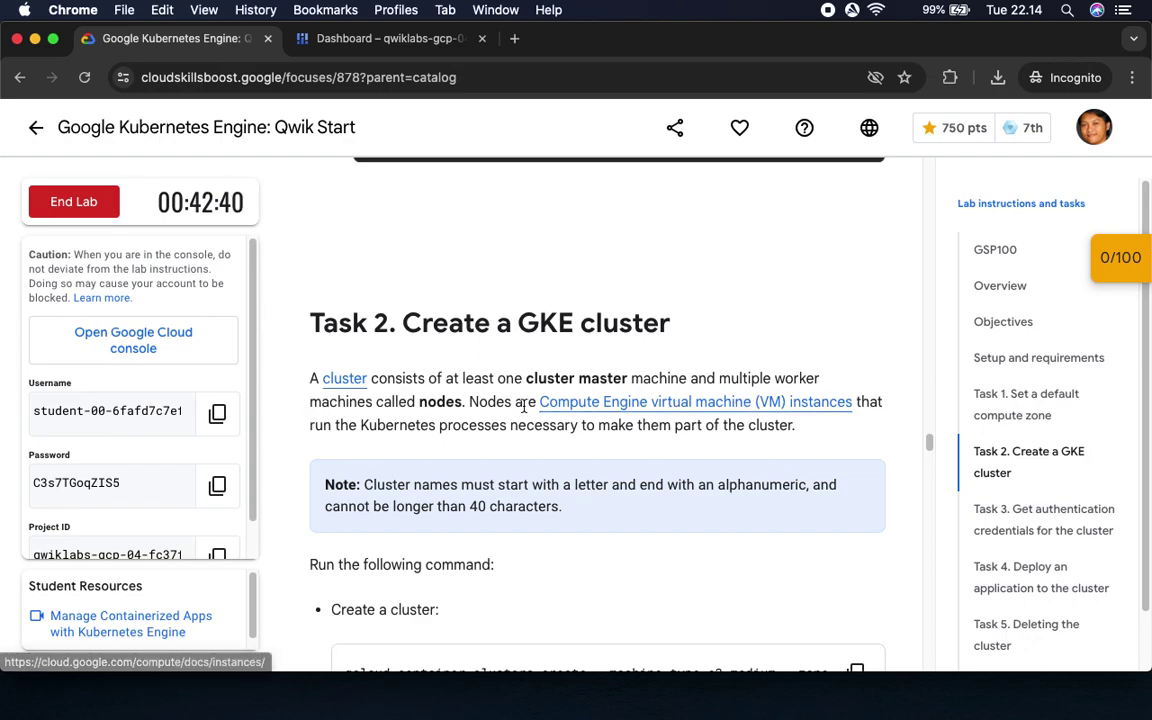
{"action": "scroll", "coordinate": [567, 625], "scroll_direction": "down", "scroll_amount": 5}
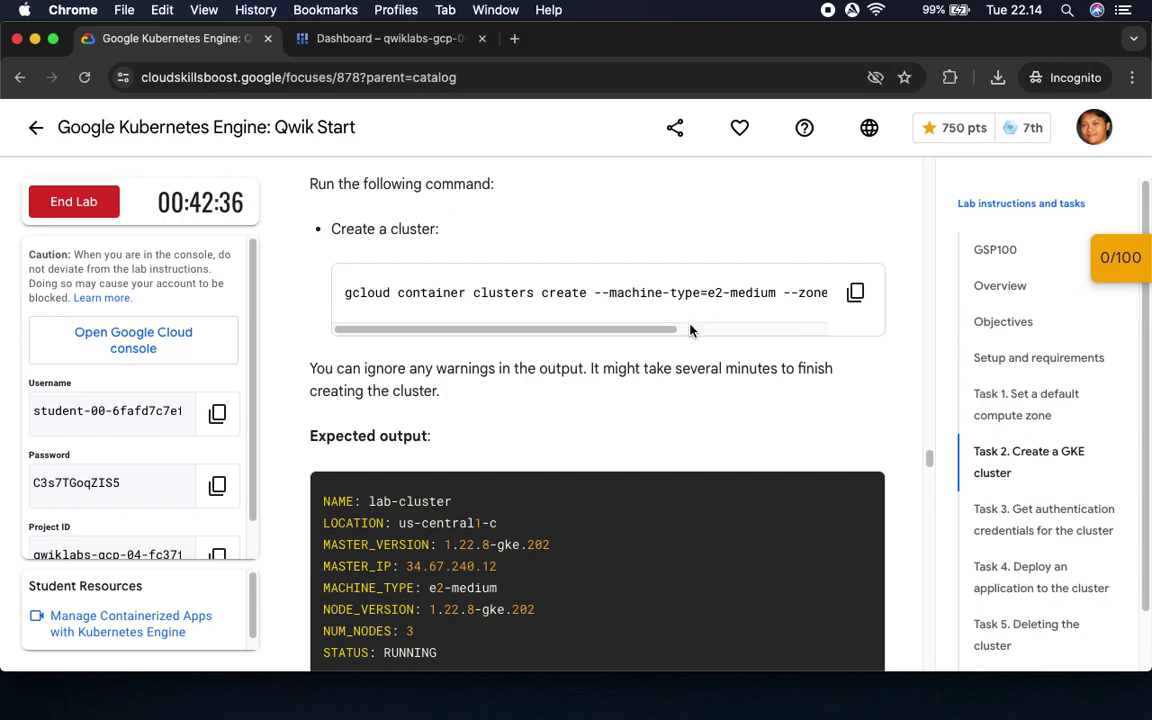
{"action": "left_click_drag", "start_coordinate": [674, 329], "coordinate": [892, 342]}
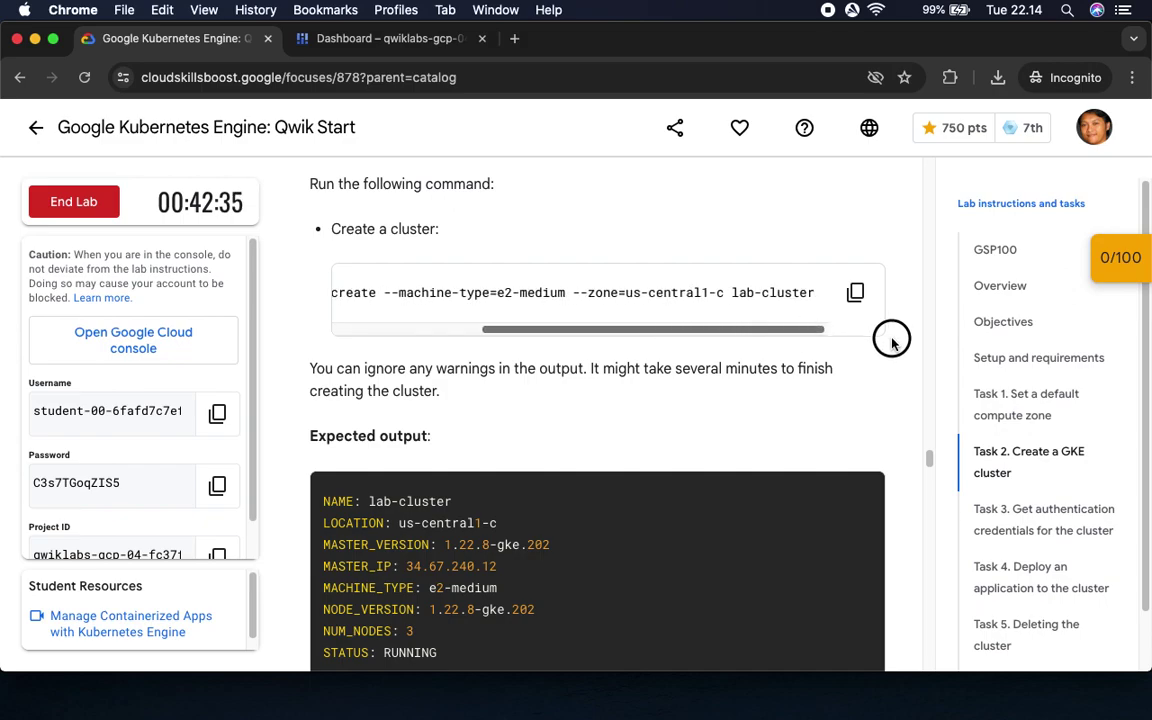
{"action": "left_click", "coordinate": [855, 292]}
{"action": "left_click", "coordinate": [392, 40]}
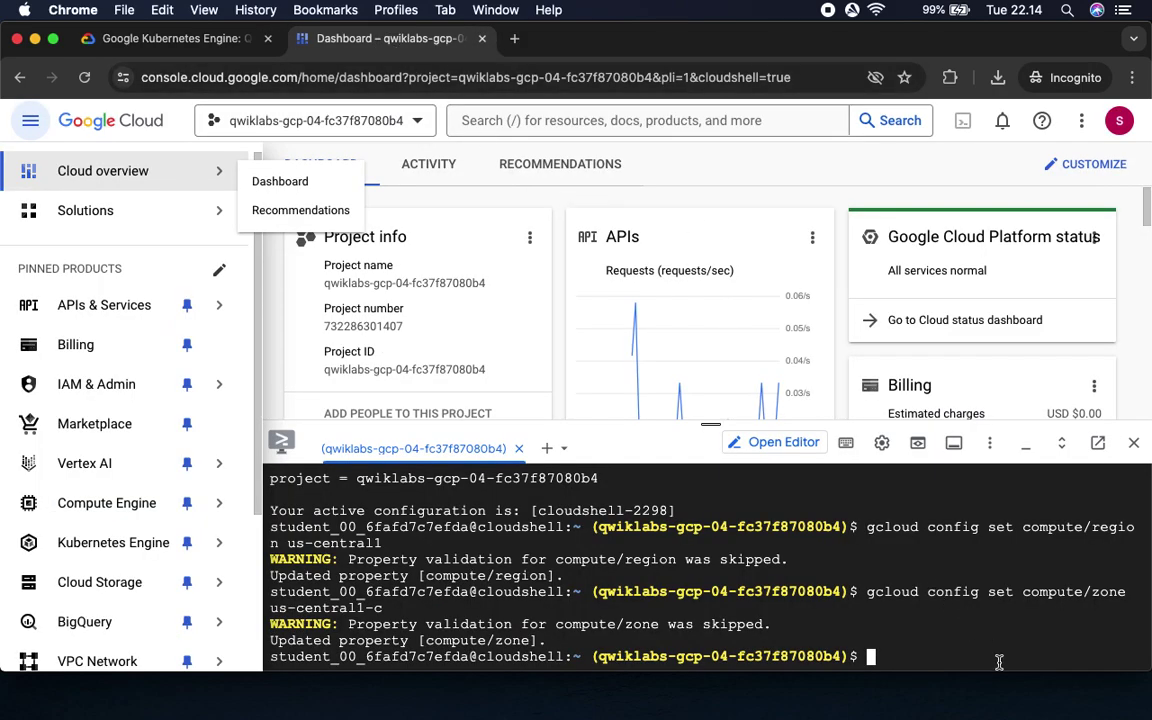
{"action": "key", "text": "super+v"}
{"action": "key", "text": "Return"}
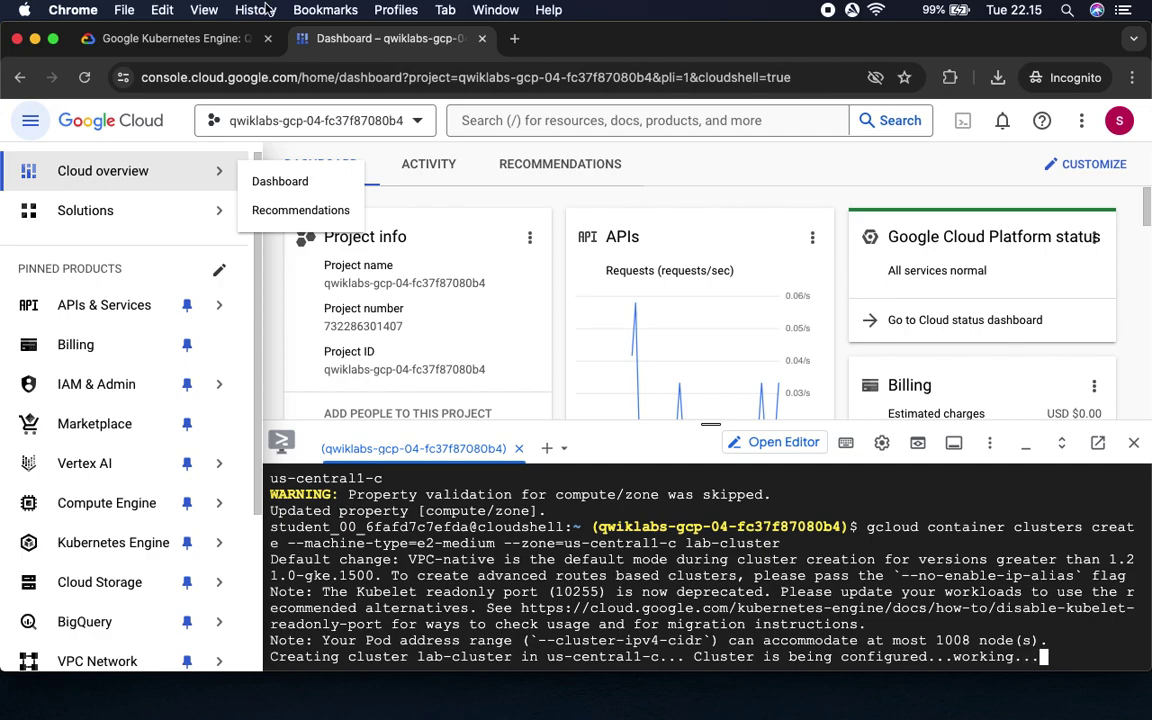
Hide the console's navigation menu and enlarge the Cloud Shell terminal to most of the page height.
{"action": "left_click", "coordinate": [36, 120]}
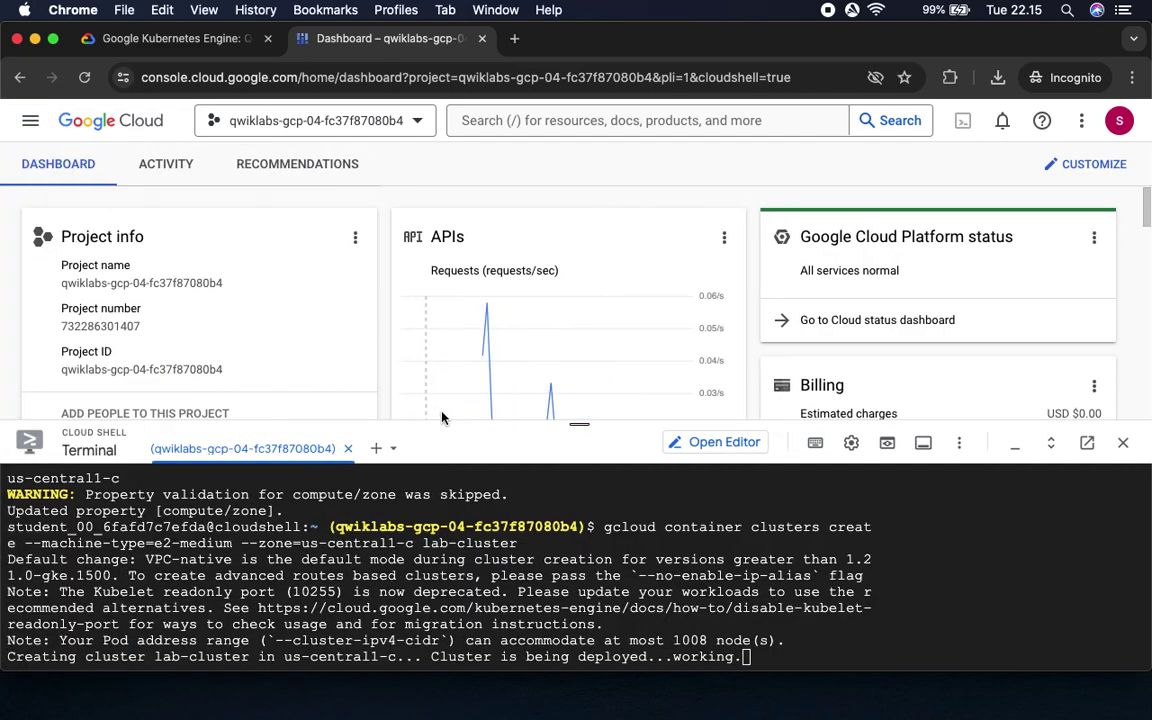
{"action": "left_click_drag", "start_coordinate": [585, 421], "coordinate": [589, 198]}
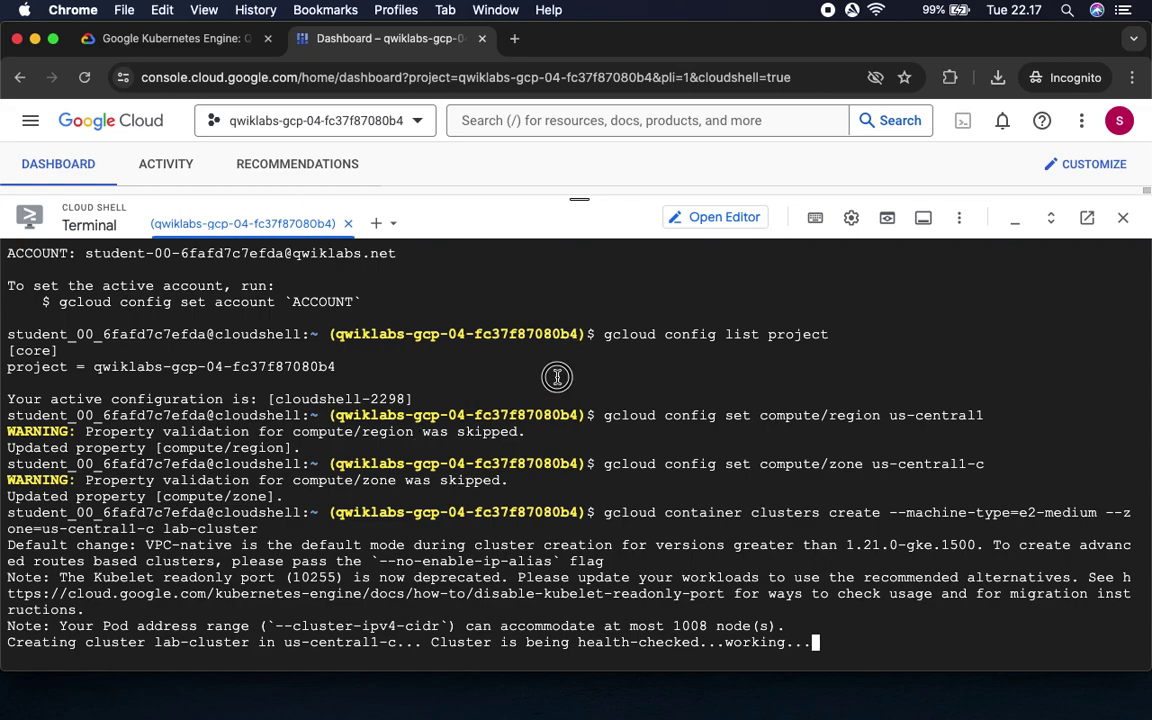
Review the lab's note on cluster creation time and expected output, and return to Cloud Shell to wait for the creation to finish.
{"action": "left_click", "coordinate": [172, 38]}
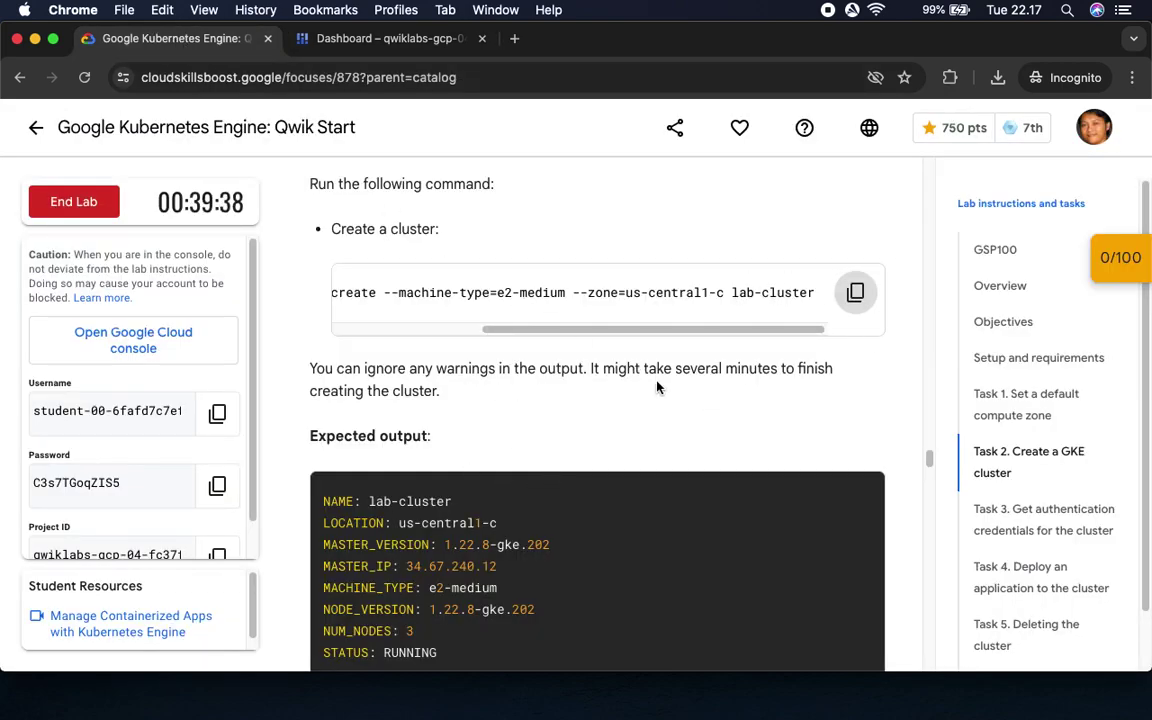
{"action": "left_click_drag", "start_coordinate": [636, 369], "coordinate": [817, 369]}
{"action": "scroll", "coordinate": [806, 436], "scroll_direction": "down", "scroll_amount": 2}
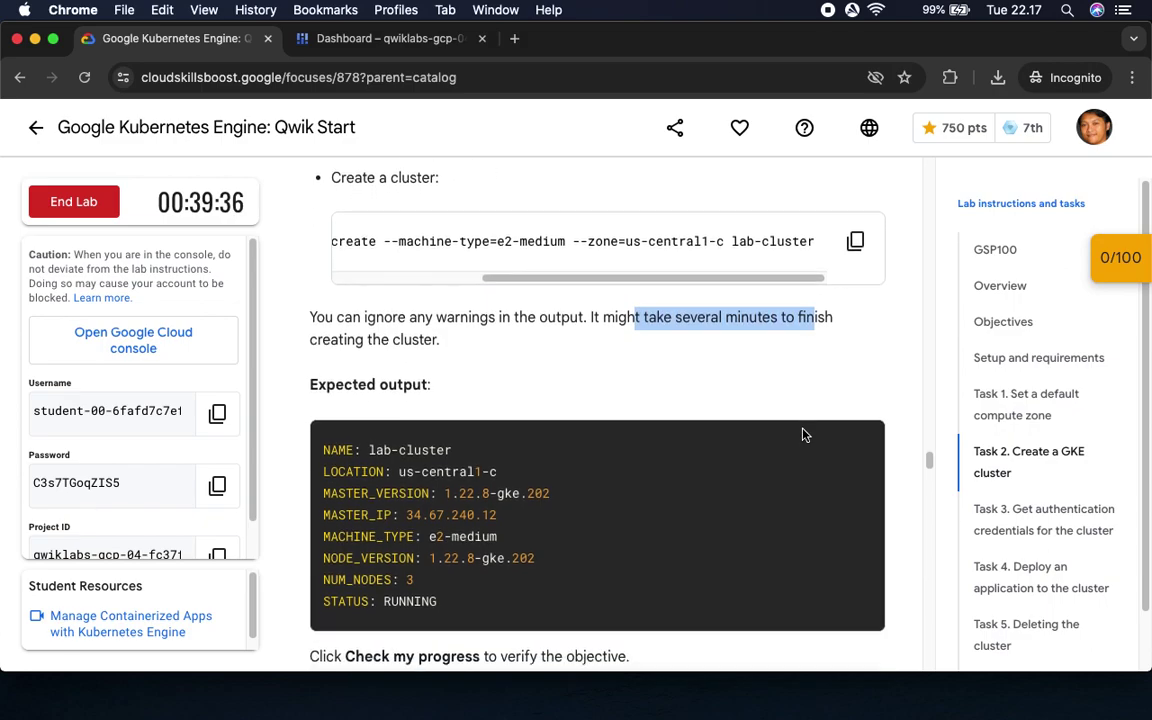
{"action": "left_click", "coordinate": [330, 38]}
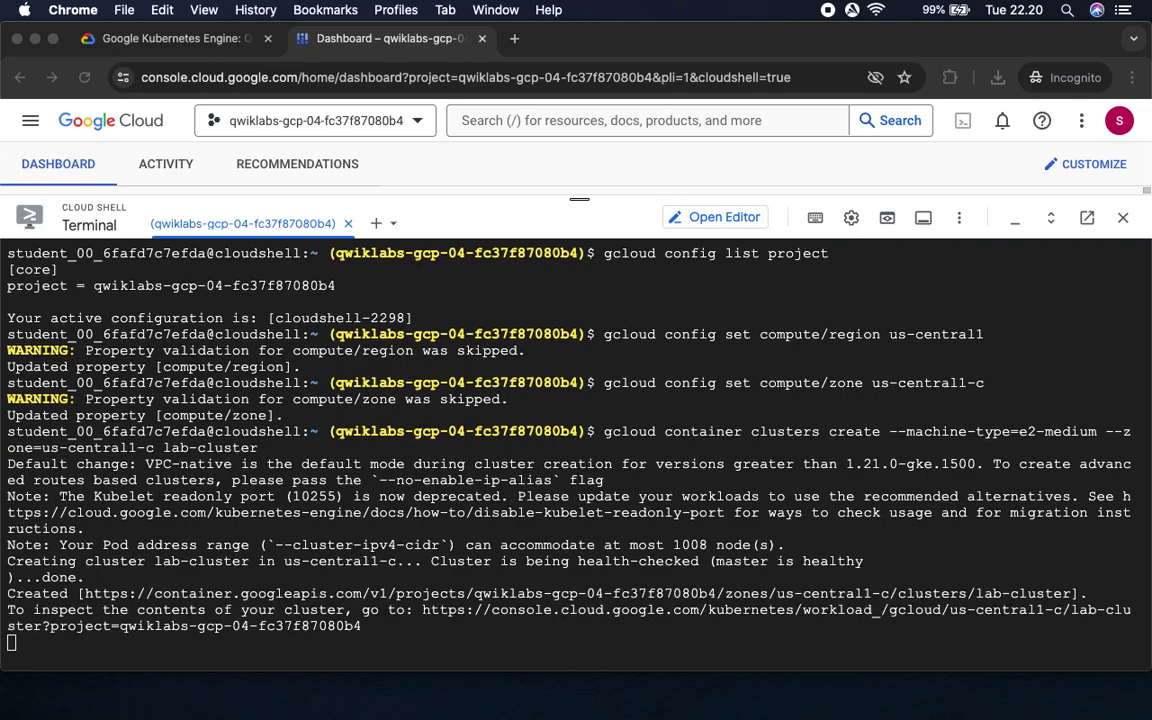
{"action": "left_click", "coordinate": [654, 510]}
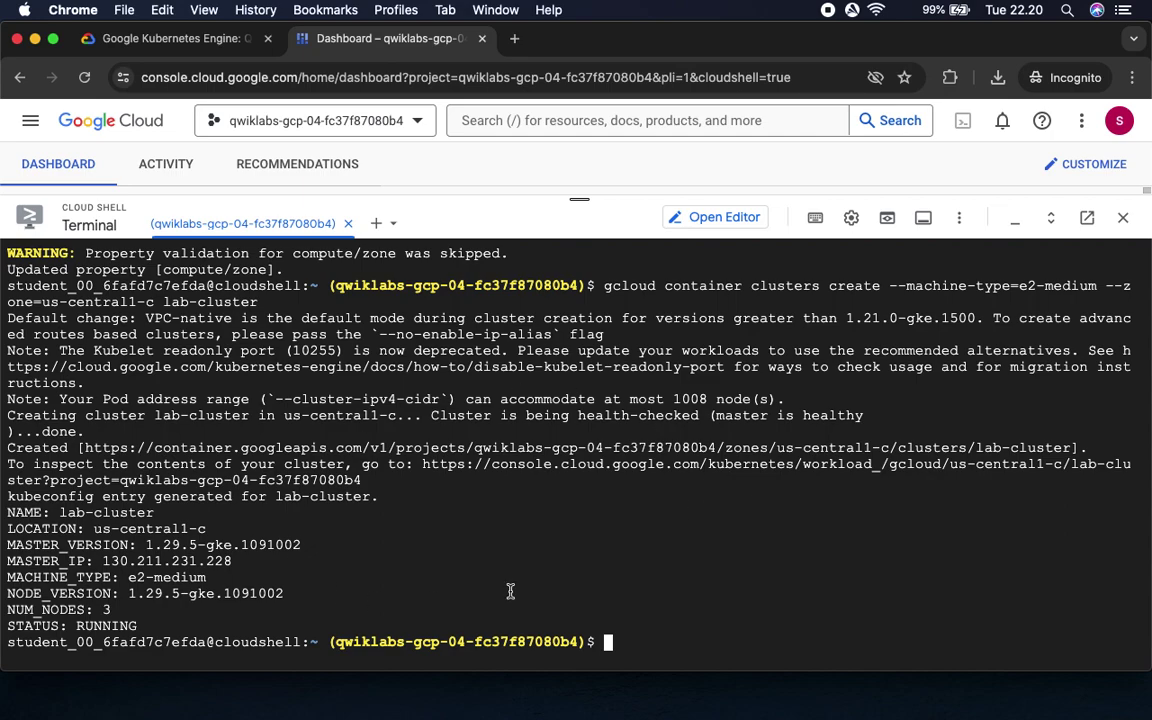
Check the lab progress for the Create a GKE cluster objective, and check it again in the checkpoints list.
{"action": "left_click", "coordinate": [182, 42]}
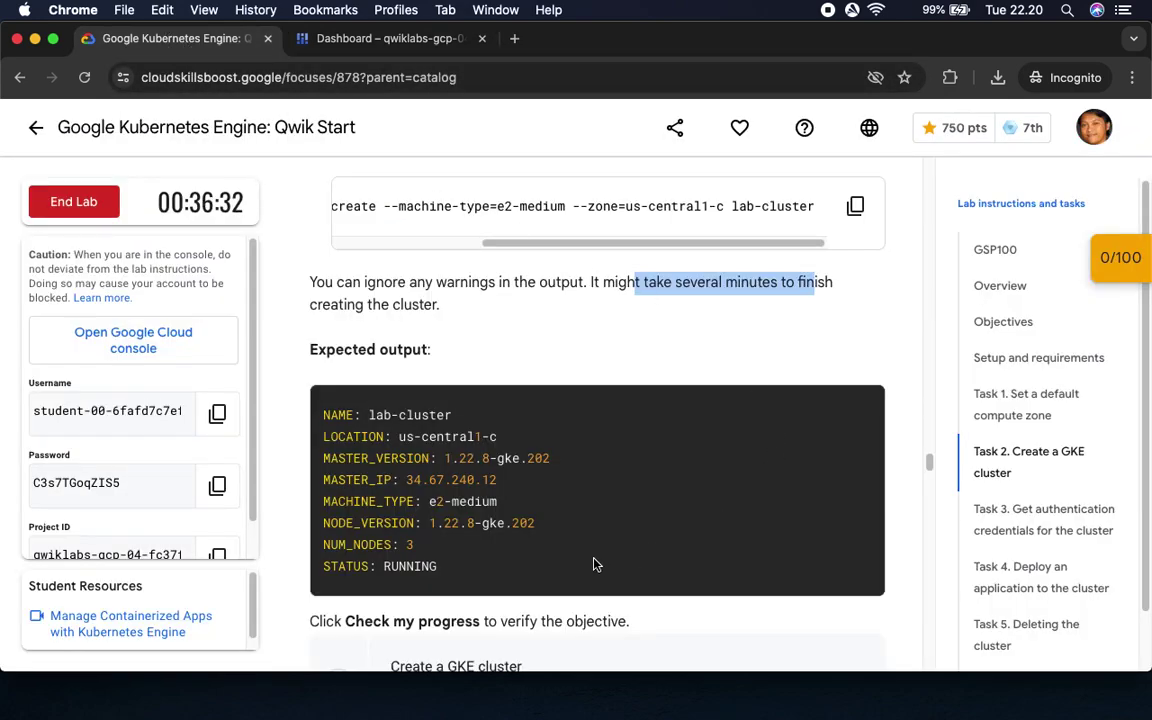
{"action": "scroll", "coordinate": [455, 470], "scroll_direction": "down", "scroll_amount": 5}
{"action": "left_click", "coordinate": [518, 484]}
{"action": "scroll", "coordinate": [629, 553], "scroll_direction": "down", "scroll_amount": 4}
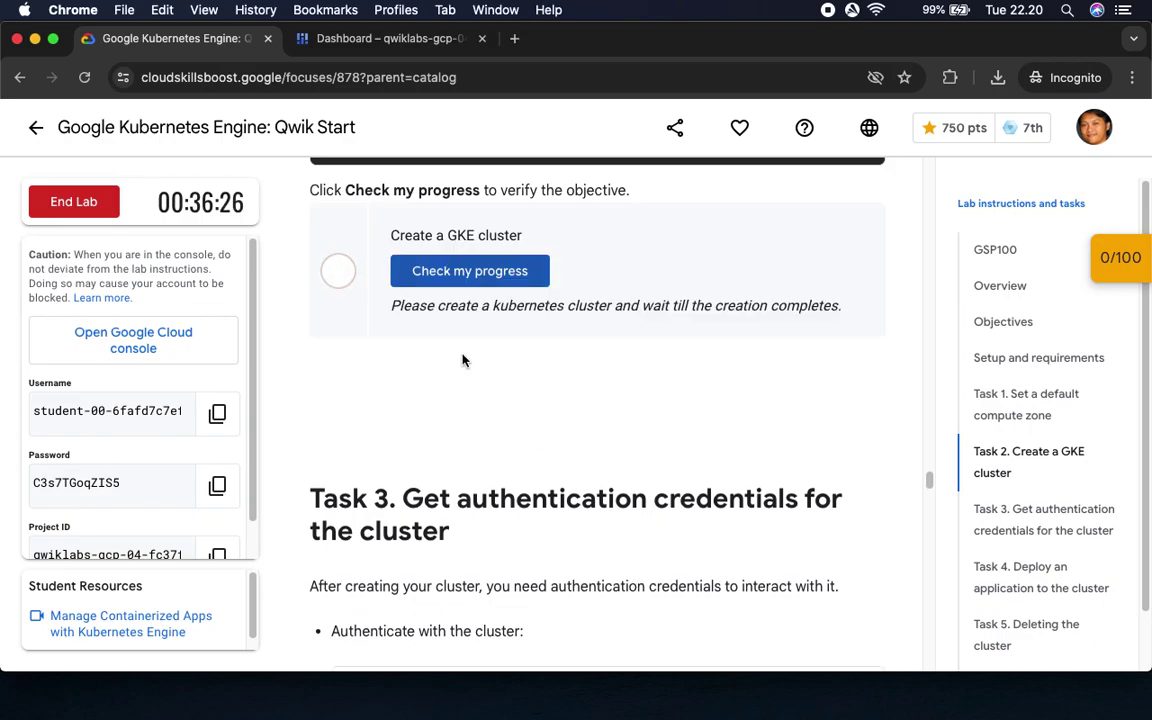
{"action": "left_click", "coordinate": [450, 270]}
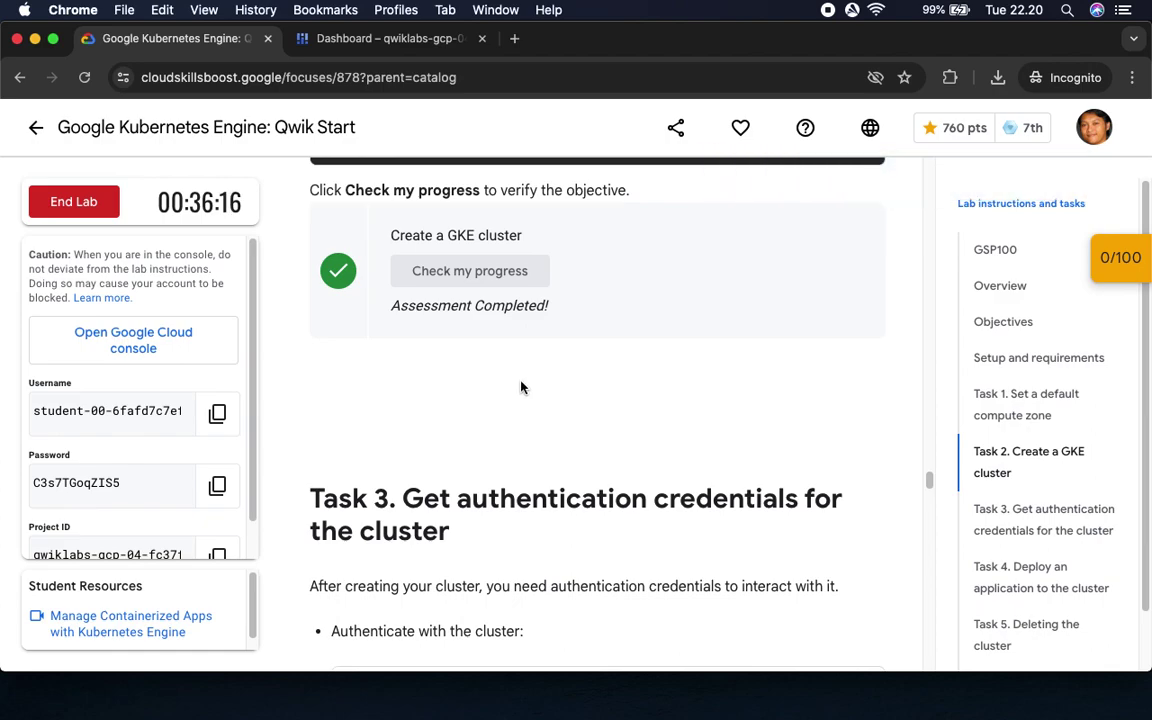
{"action": "left_click", "coordinate": [1116, 257]}
{"action": "left_click", "coordinate": [1020, 321]}
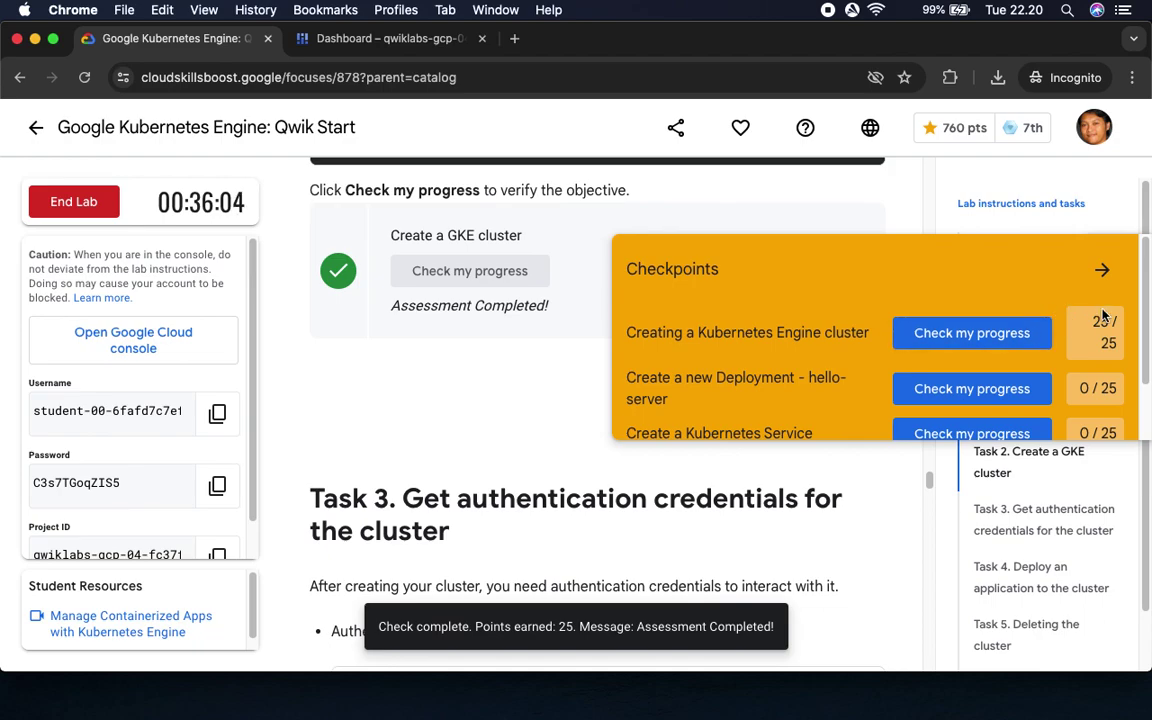
Get authentication credentials for lab-cluster by running the Task 3 gcloud container clusters get-credentials command in Cloud Shell.
{"action": "scroll", "coordinate": [736, 371], "scroll_direction": "down", "scroll_amount": 3}
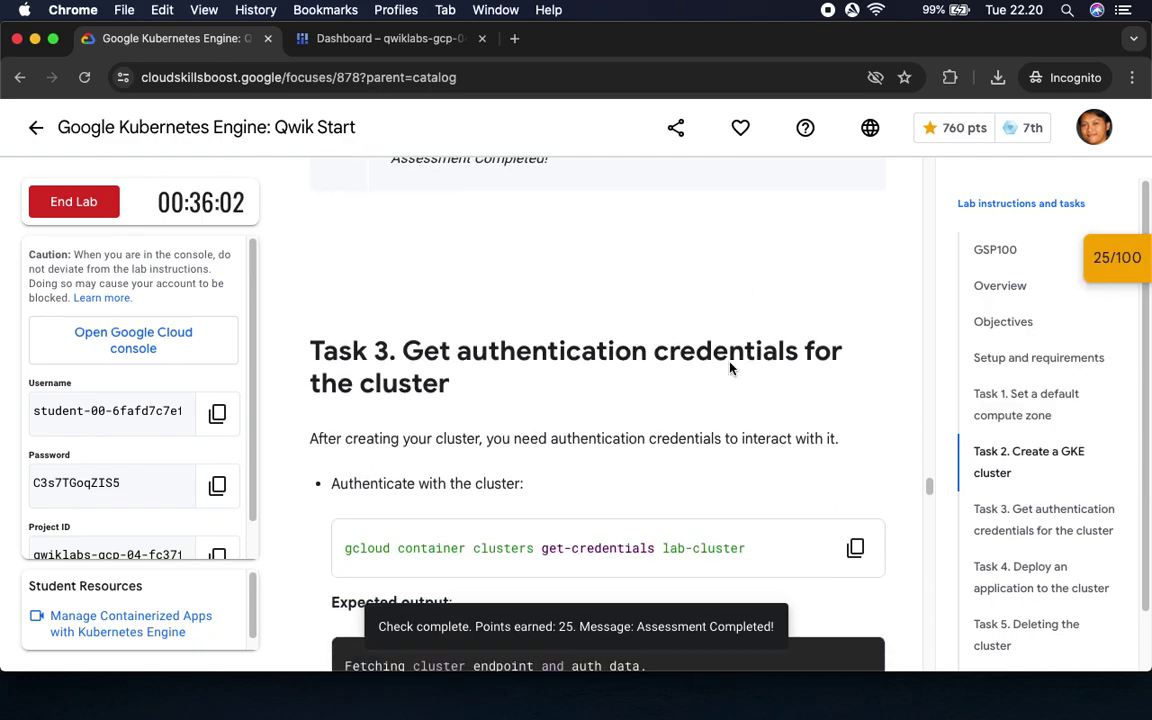
{"action": "scroll", "coordinate": [535, 355], "scroll_direction": "down", "scroll_amount": 2}
{"action": "left_click", "coordinate": [855, 254]}
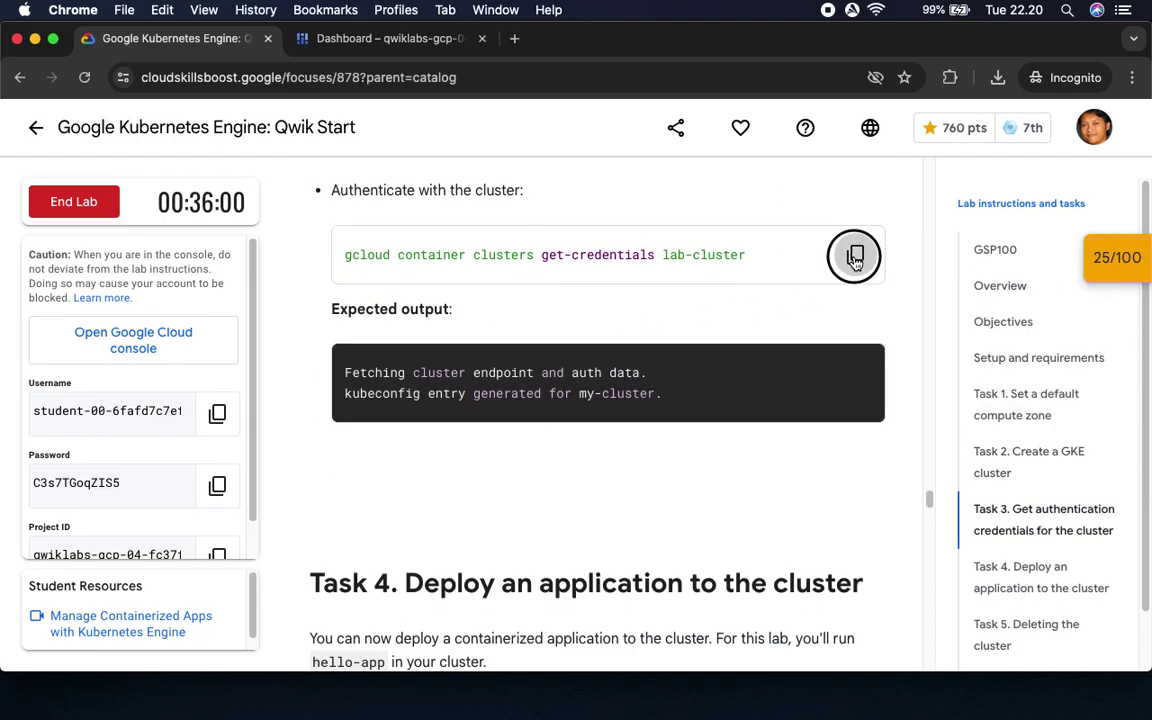
{"action": "left_click", "coordinate": [390, 38]}
{"action": "key", "text": "super+v"}
{"action": "key", "text": "Return"}
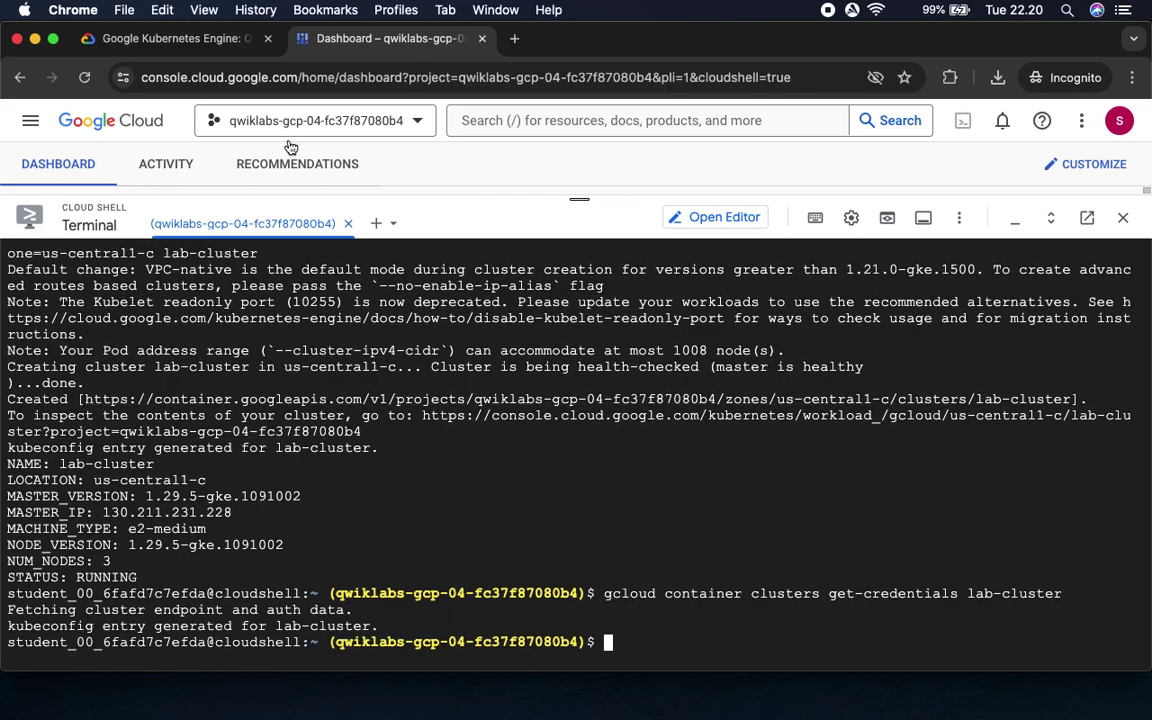
Create the hello-server deployment by running the Task 4 kubectl create deployment command with image gcr.io/google-samples/hello-app:1.0 in Cloud Shell.
{"action": "left_click", "coordinate": [185, 38]}
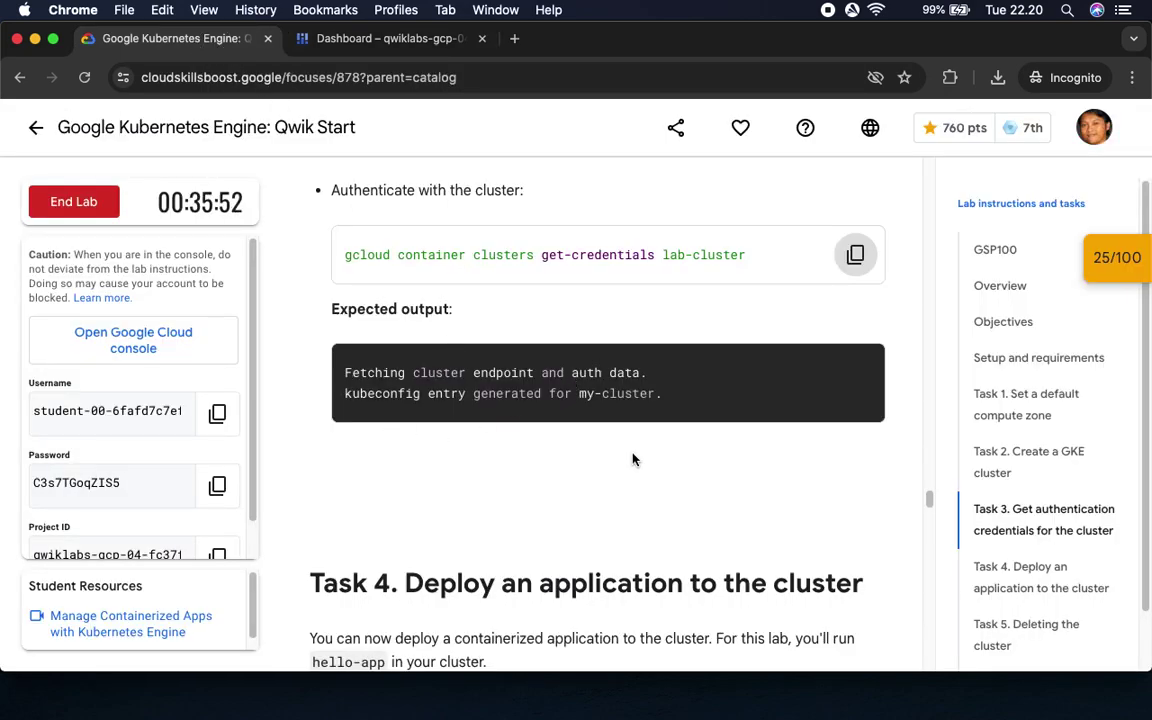
{"action": "scroll", "coordinate": [632, 458], "scroll_direction": "down", "scroll_amount": 5}
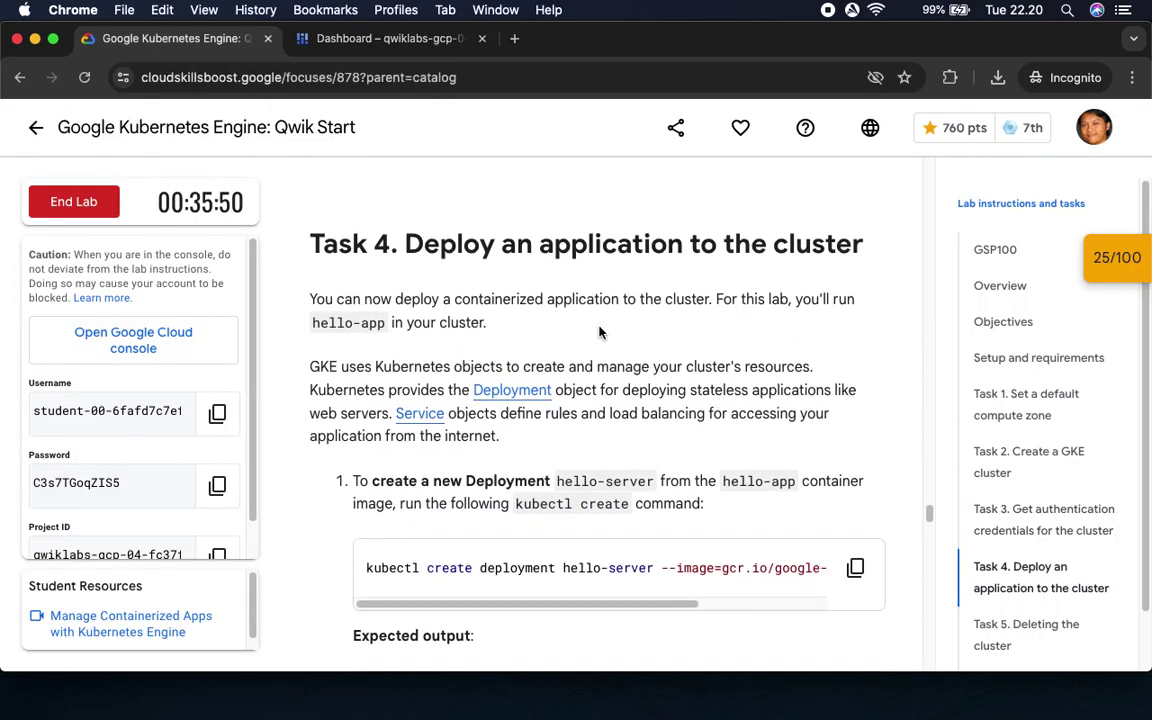
{"action": "scroll", "coordinate": [443, 480], "scroll_direction": "down", "scroll_amount": 5}
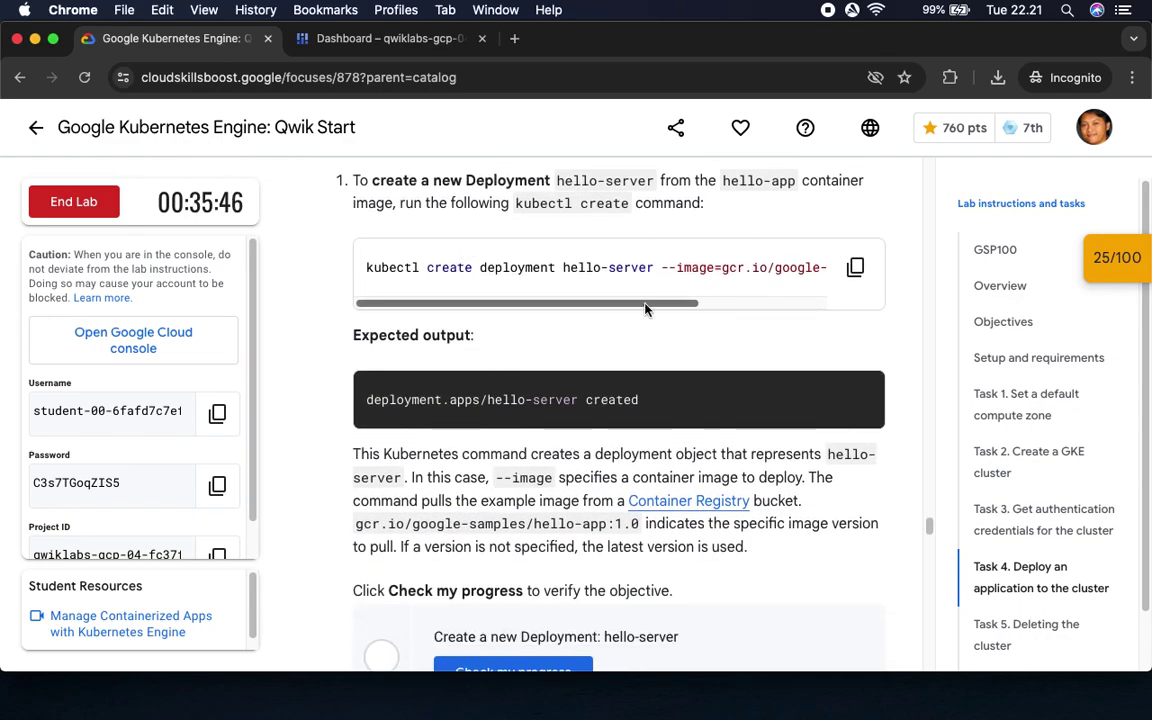
{"action": "left_click_drag", "start_coordinate": [650, 303], "coordinate": [822, 302]}
{"action": "left_click", "coordinate": [845, 266]}
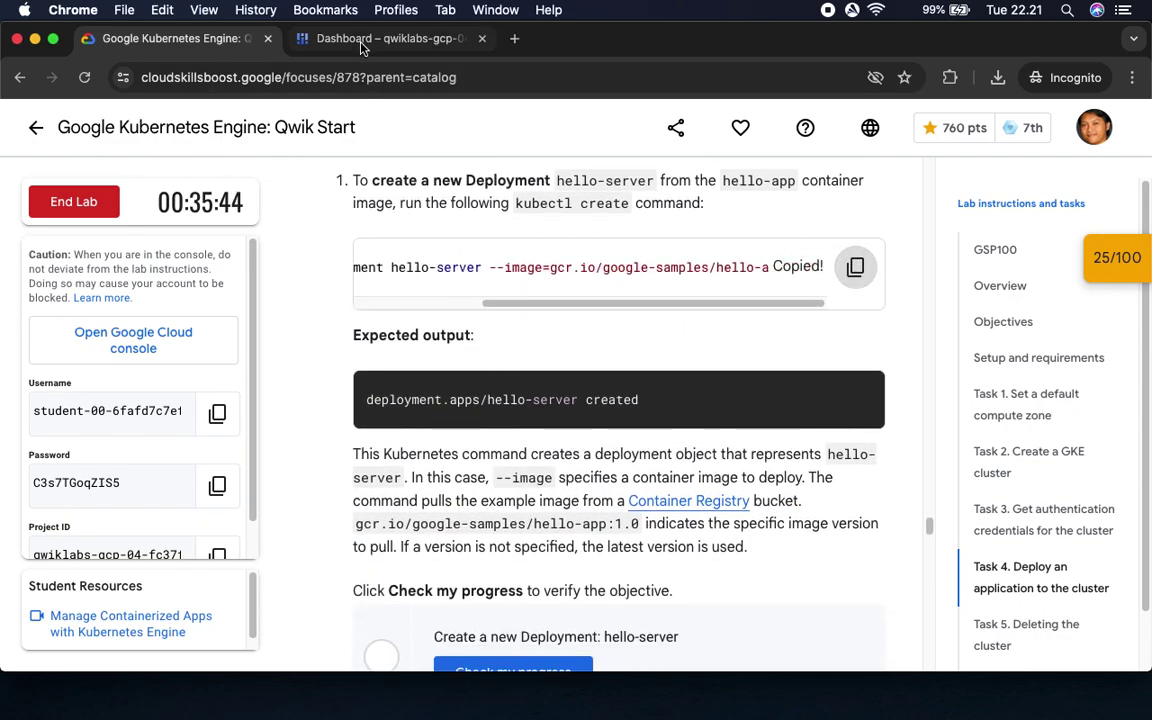
{"action": "left_click", "coordinate": [390, 38]}
{"action": "key", "text": "super+v"}
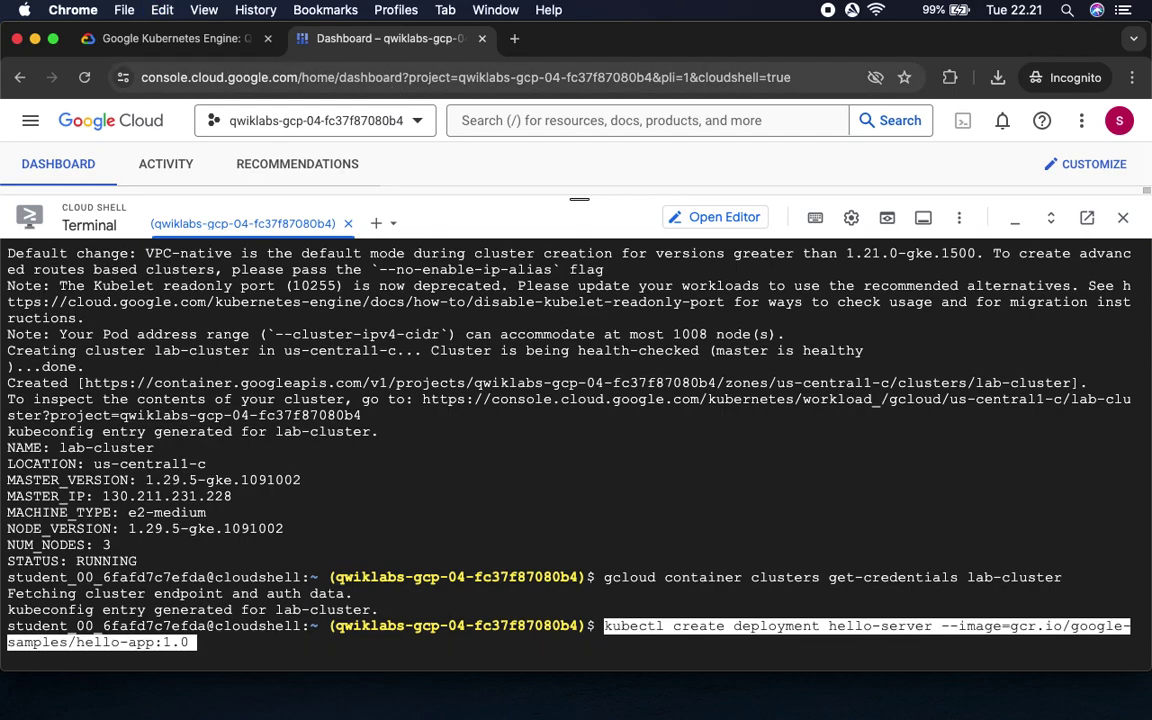
{"action": "key", "text": "Return"}
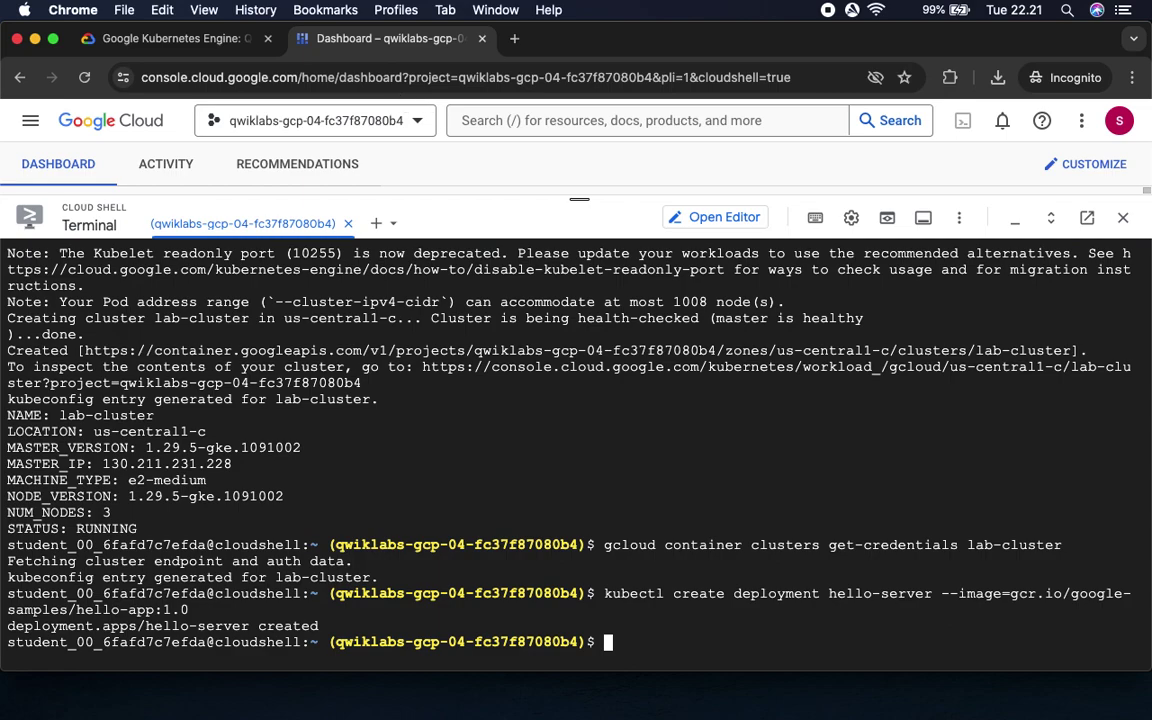
{"action": "left_click_drag", "start_coordinate": [66, 626], "coordinate": [335, 626]}
Check the lab progress for the Create a new Deployment: hello-server objective, repeating the check until it is accepted.
{"action": "key", "text": "ctrl+shift+Tab"}
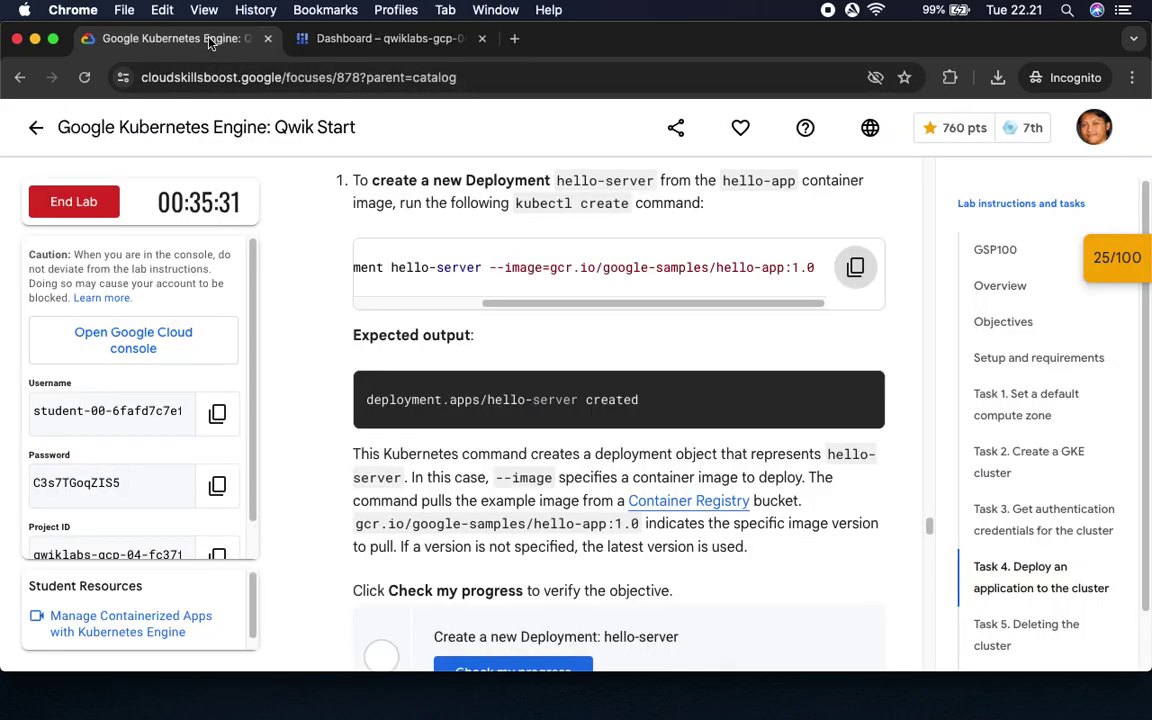
{"action": "scroll", "coordinate": [708, 425], "scroll_direction": "down", "scroll_amount": 5}
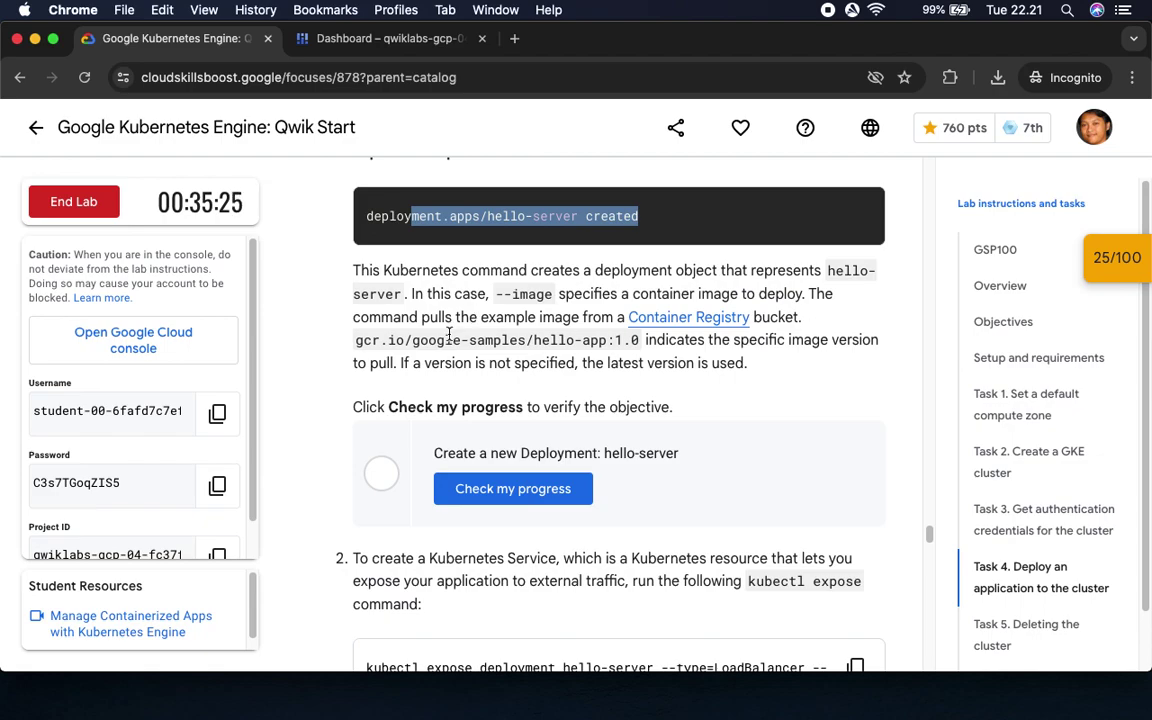
{"action": "left_click", "coordinate": [510, 488]}
{"action": "scroll", "coordinate": [675, 537], "scroll_direction": "down", "scroll_amount": 3}
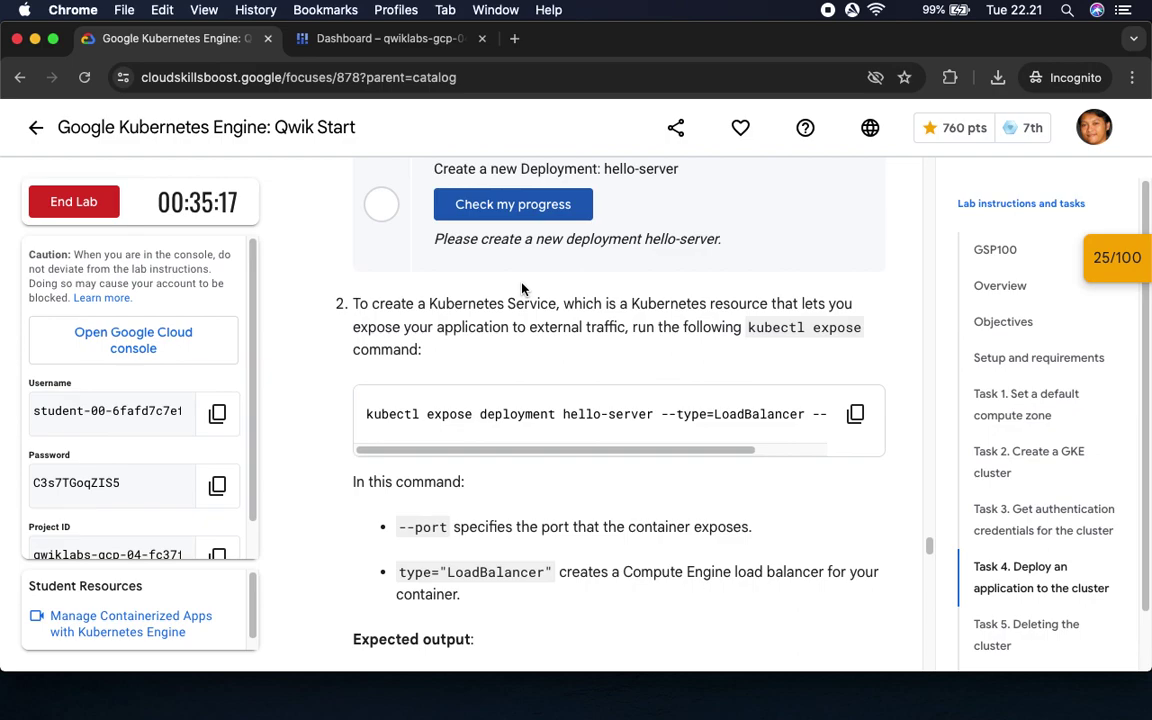
{"action": "left_click", "coordinate": [508, 205]}
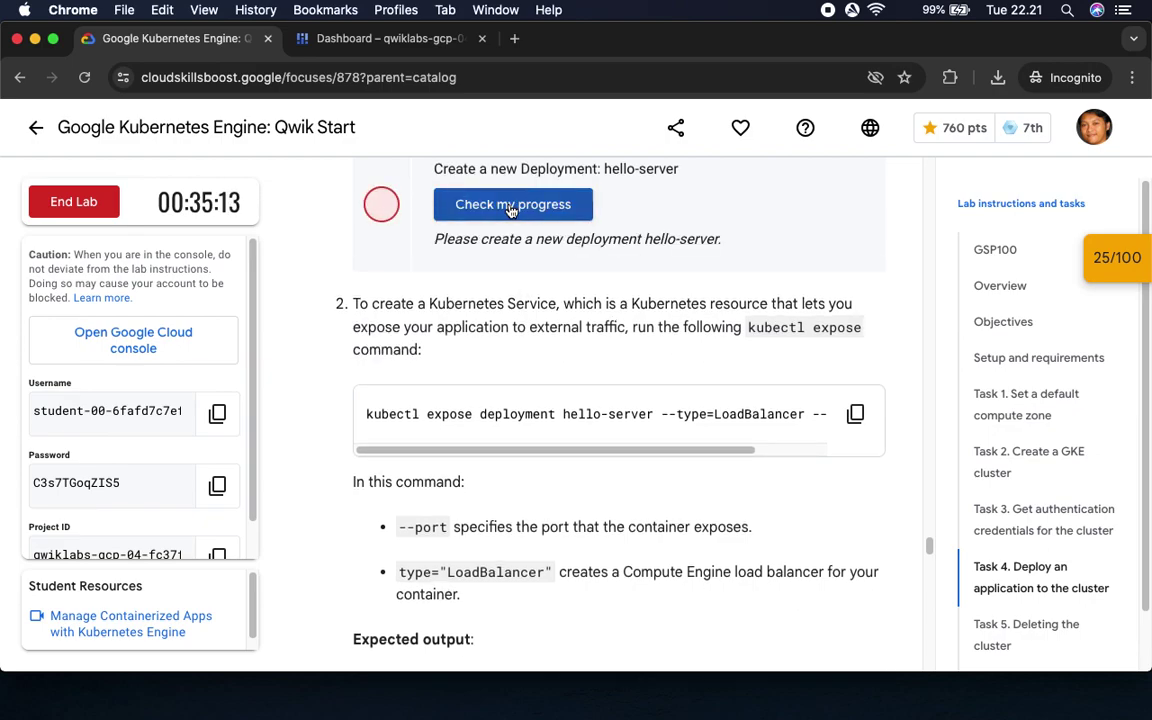
{"action": "scroll", "coordinate": [512, 220], "scroll_direction": "up", "scroll_amount": 4}
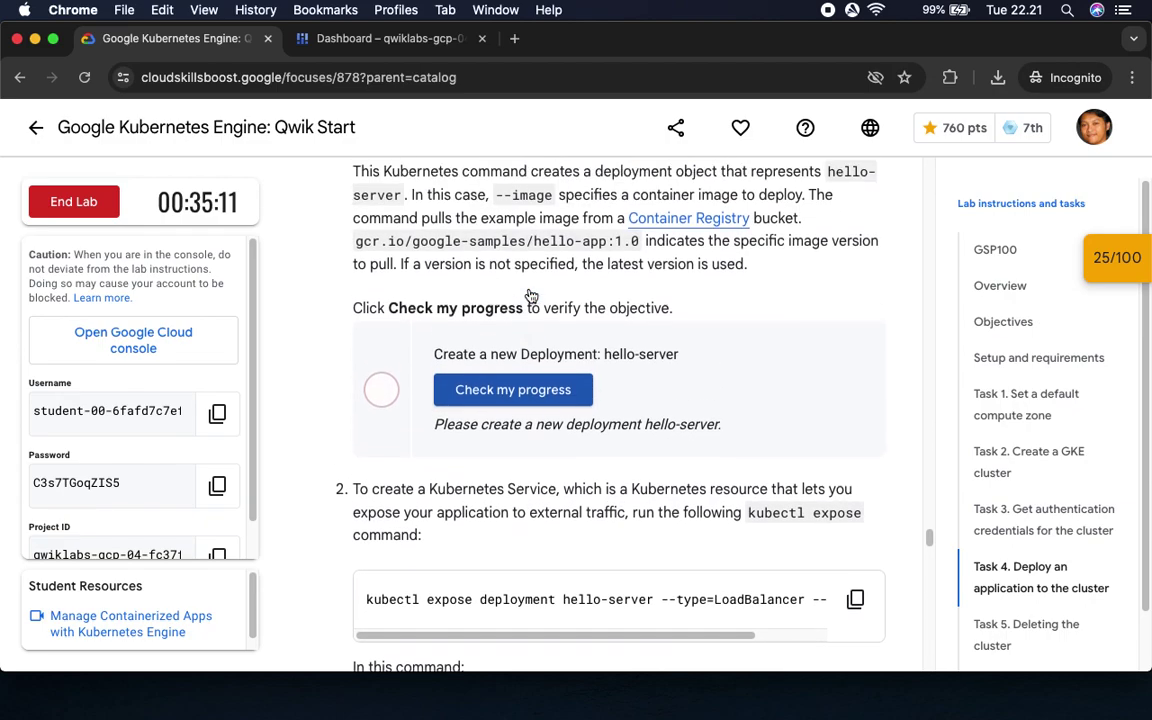
{"action": "scroll", "coordinate": [525, 390], "scroll_direction": "up", "scroll_amount": 7}
{"action": "scroll", "coordinate": [522, 390], "scroll_direction": "down", "scroll_amount": 3}
{"action": "scroll", "coordinate": [522, 390], "scroll_direction": "down", "scroll_amount": 3}
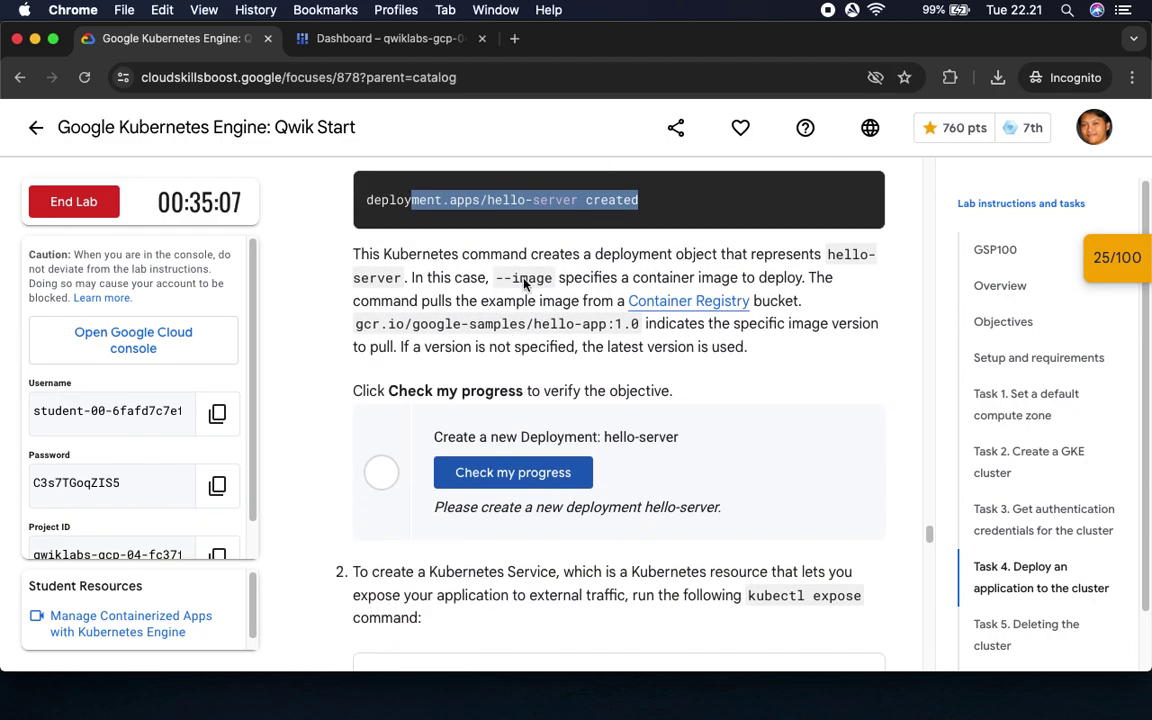
{"action": "left_click", "coordinate": [510, 478]}
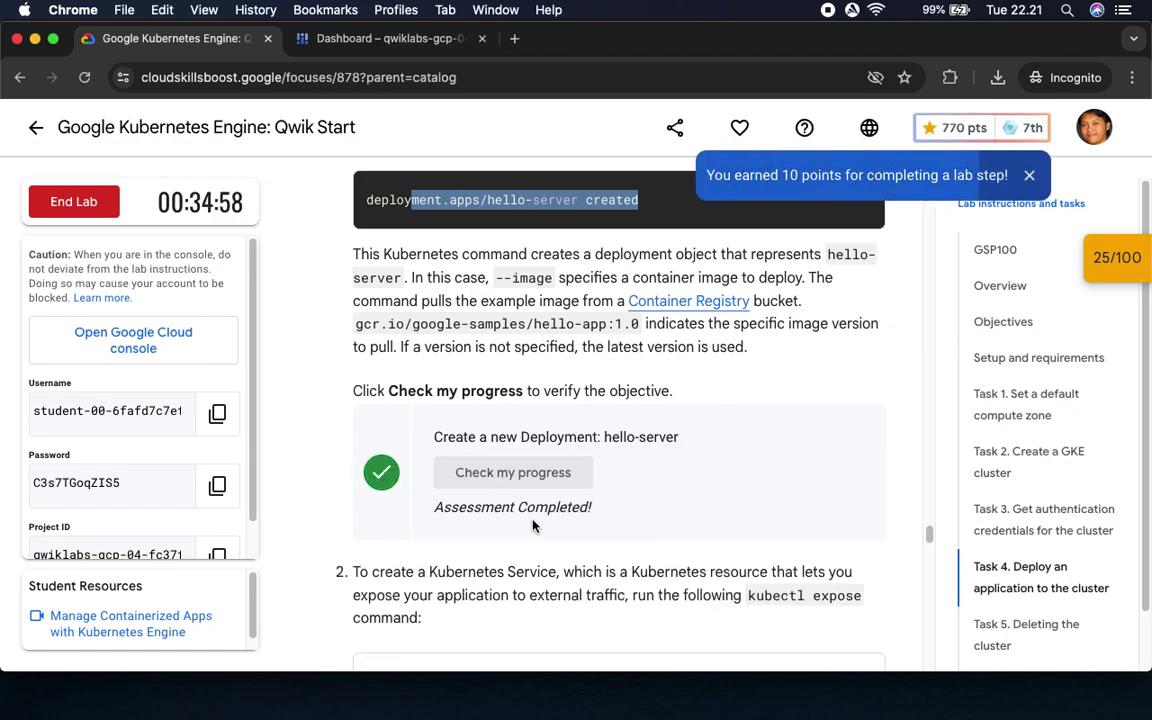
Check progress on Create a new Deployment - hello-server in the lab's checkpoints list and collapse the list.
{"action": "left_click", "coordinate": [1111, 257]}
{"action": "left_click", "coordinate": [1045, 388]}
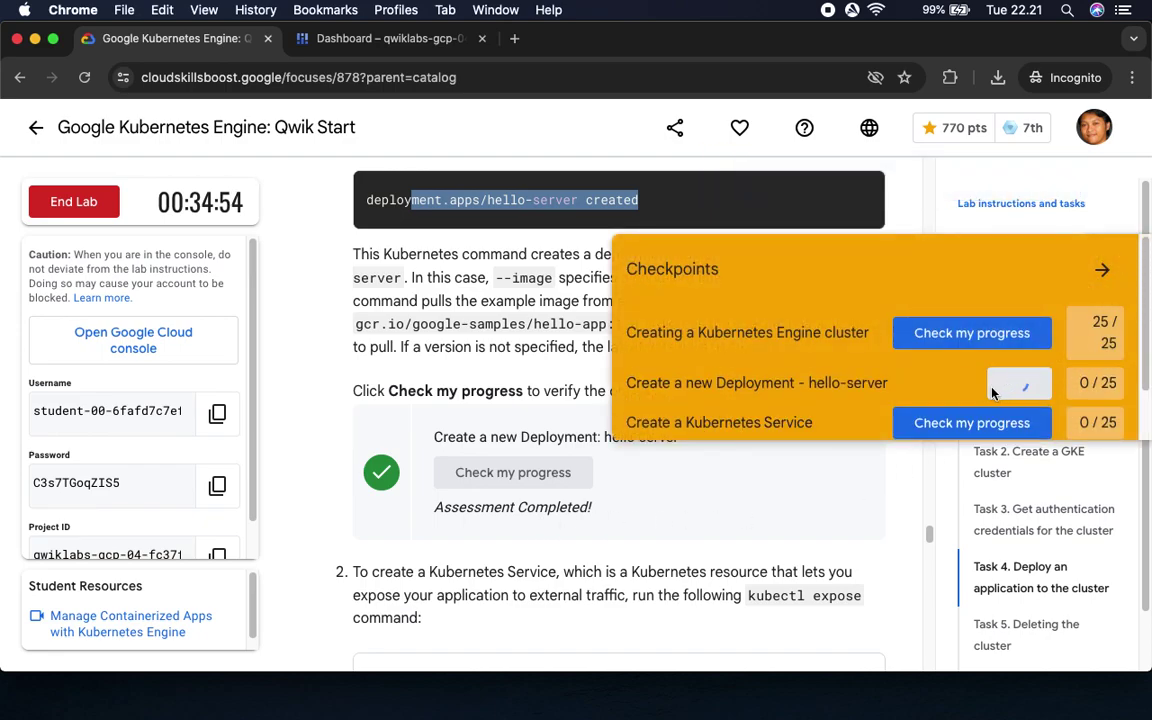
{"action": "left_click", "coordinate": [1100, 268]}
Expose the hello-server deployment as a LoadBalancer service on port 8080 by running the lab's kubectl expose command in Cloud Shell.
{"action": "scroll", "coordinate": [724, 465], "scroll_direction": "down", "scroll_amount": 5}
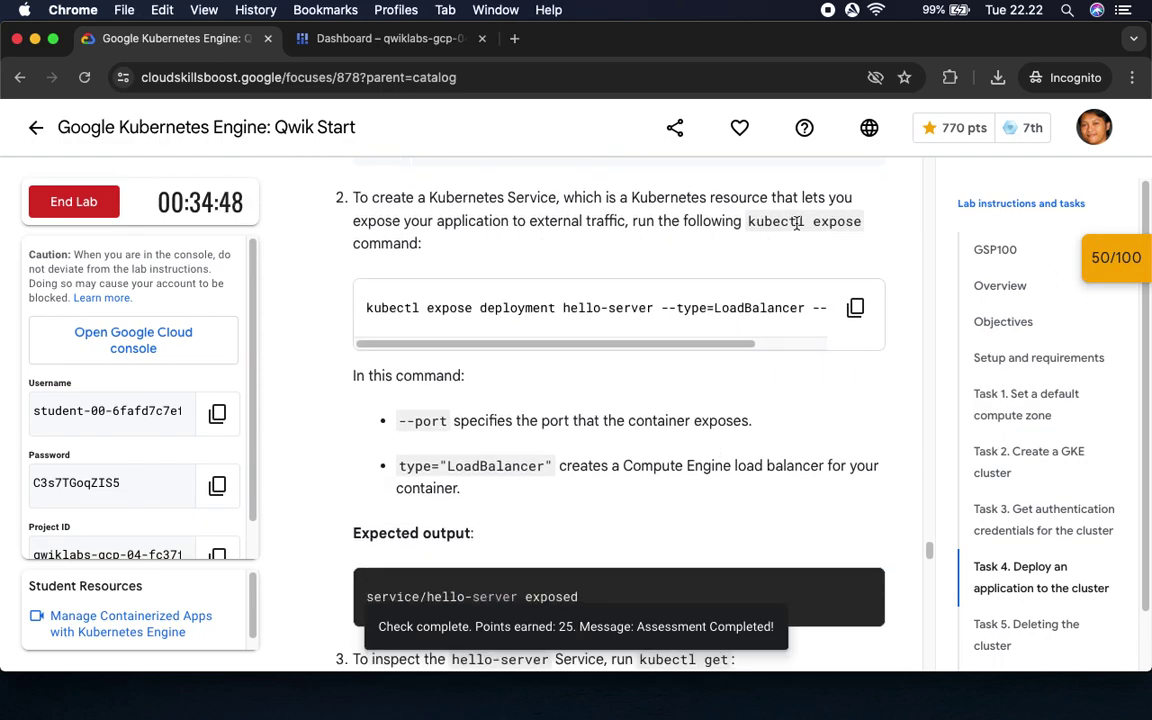
{"action": "left_click", "coordinate": [855, 308]}
{"action": "left_click", "coordinate": [385, 39]}
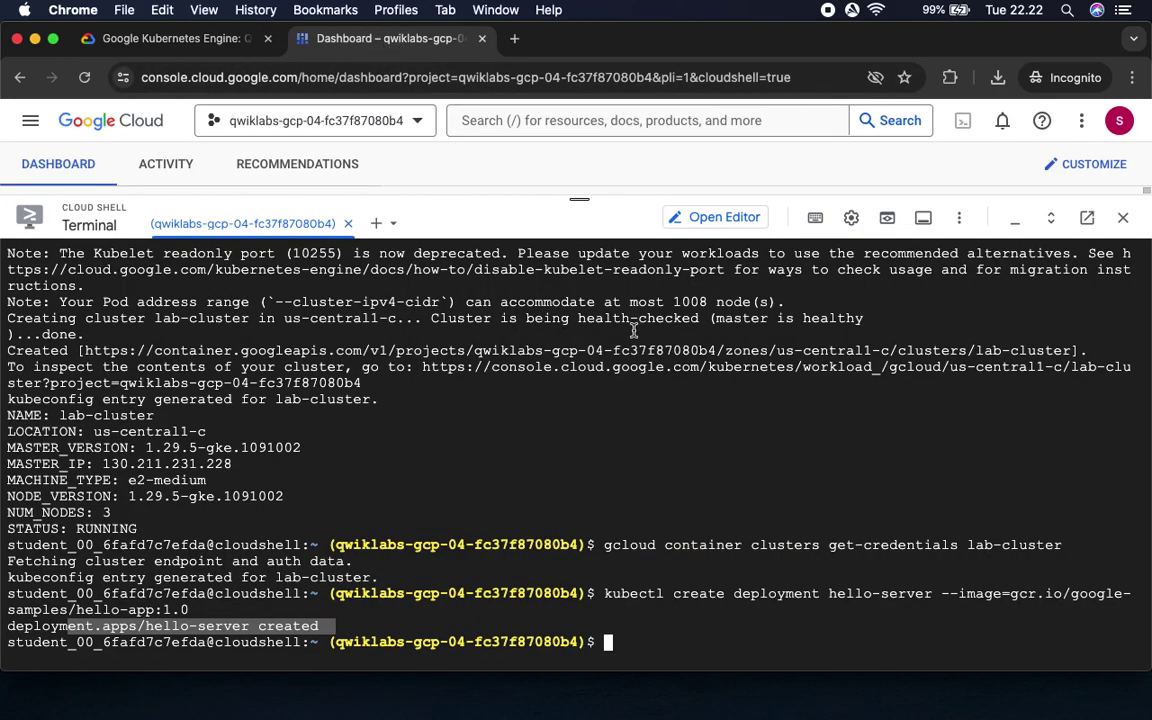
{"action": "key", "text": "super+v"}
{"action": "key", "text": "Return"}
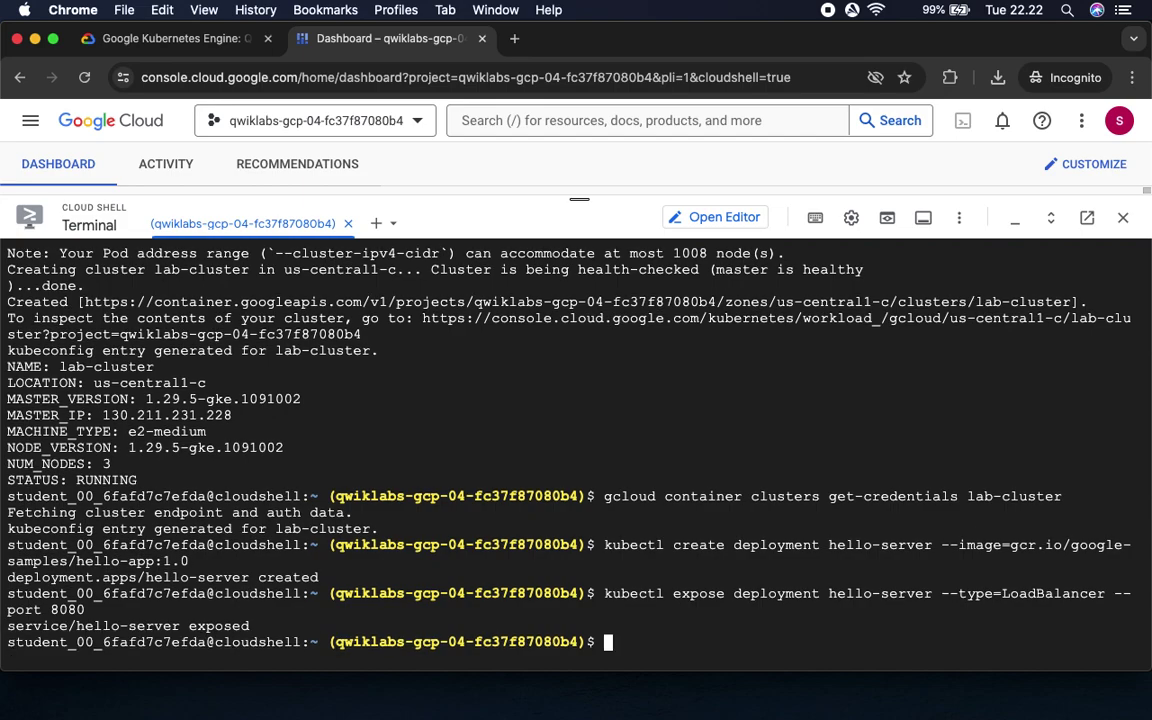
Inspect the hello-server service by running the lab's kubectl get service command in Cloud Shell.
{"action": "left_click", "coordinate": [160, 40]}
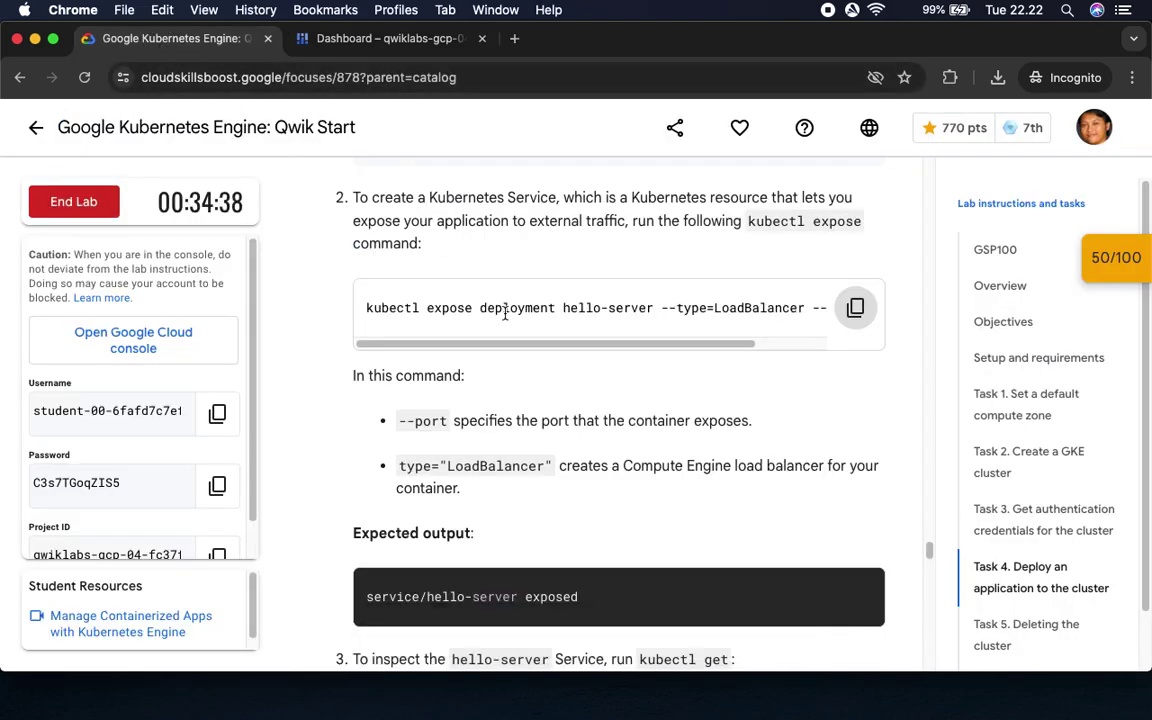
{"action": "scroll", "coordinate": [703, 319], "scroll_direction": "down", "scroll_amount": 2}
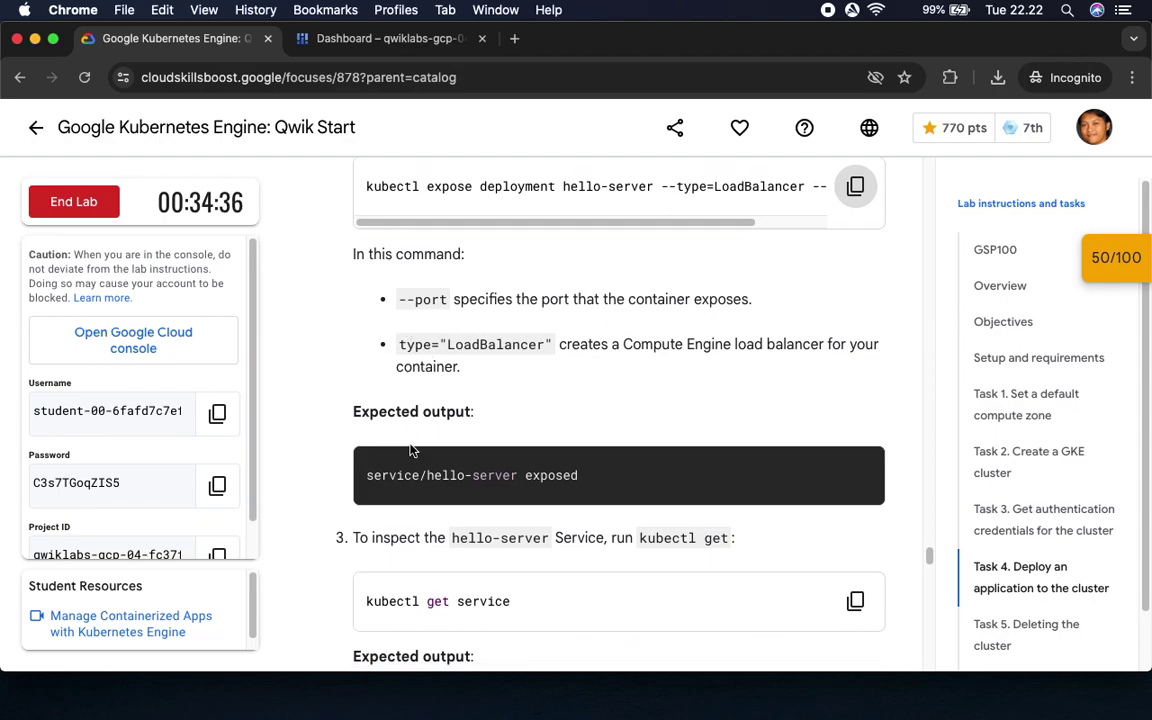
{"action": "scroll", "coordinate": [544, 505], "scroll_direction": "down", "scroll_amount": 5}
{"action": "scroll", "coordinate": [544, 505], "scroll_direction": "down", "scroll_amount": 1}
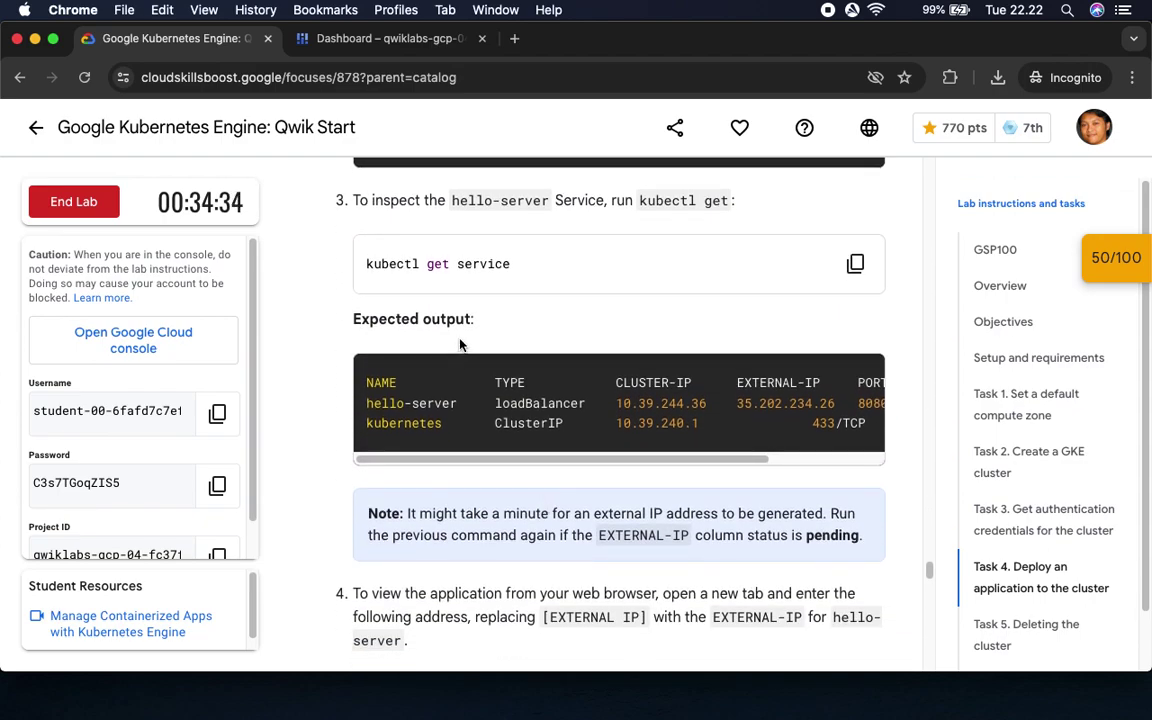
{"action": "left_click", "coordinate": [855, 263]}
{"action": "left_click", "coordinate": [375, 45]}
{"action": "key", "text": "super+v"}
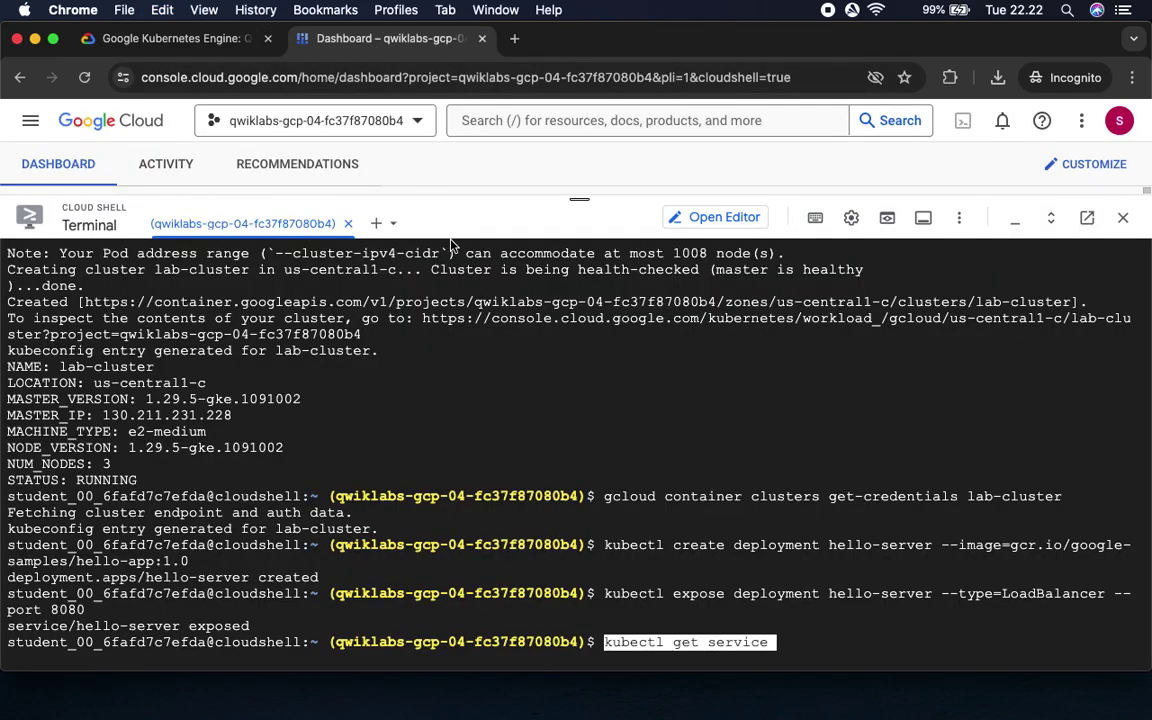
{"action": "key", "text": "Return"}
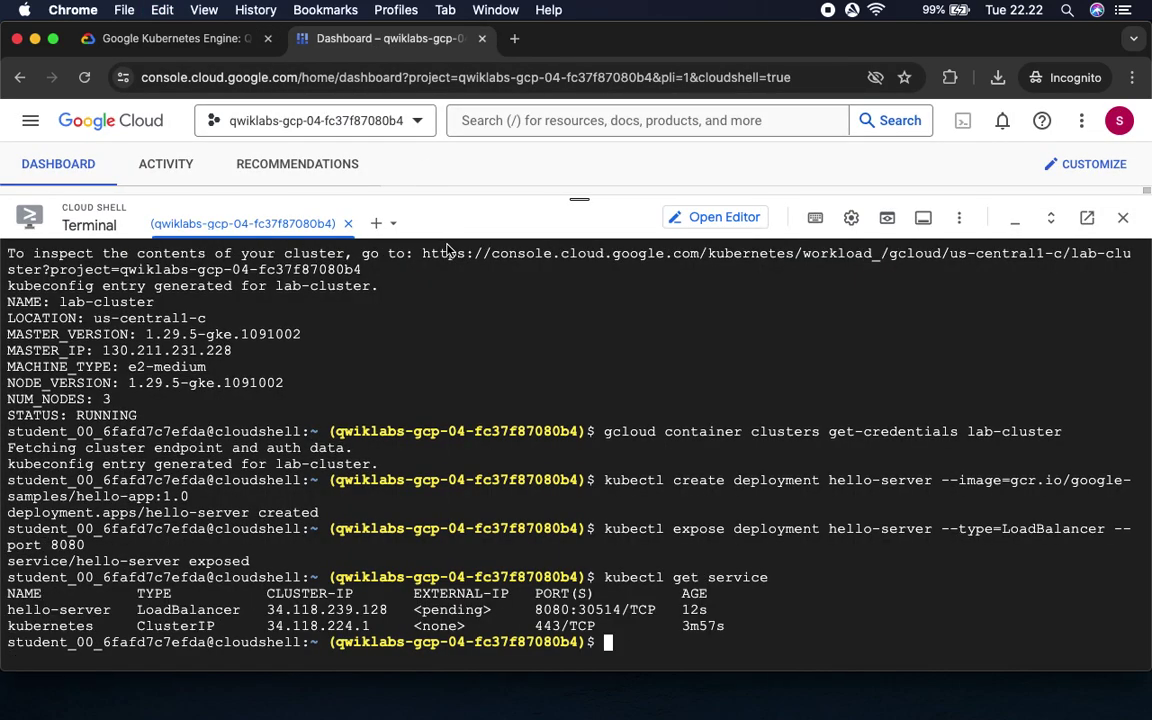
Check hello-server's EXTERNAL-IP status and rerun kubectl get service to obtain its external IP address.
{"action": "mouse_move", "coordinate": [489, 625]}
{"action": "left_mouse_down"}
{"action": "mouse_move", "coordinate": [414, 609]}
{"action": "mouse_move", "coordinate": [495, 609]}
{"action": "left_mouse_up"}
{"action": "left_click", "coordinate": [480, 614]}
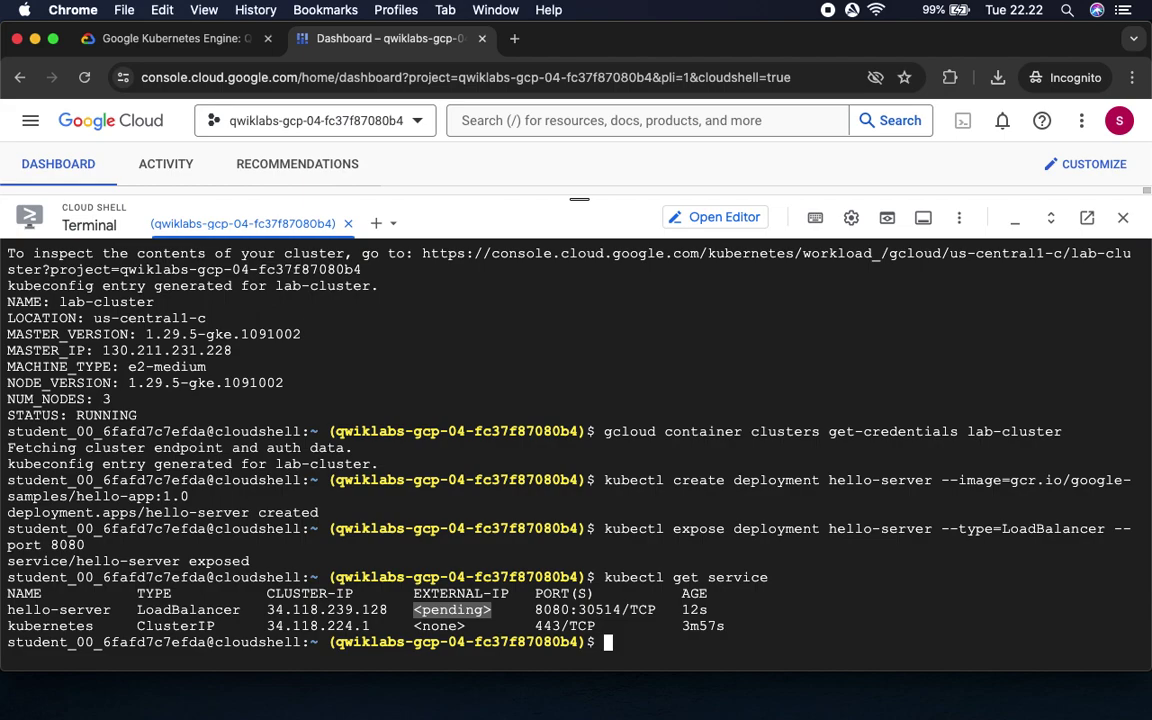
{"action": "key", "text": "Up"}
{"action": "key", "text": "Return"}
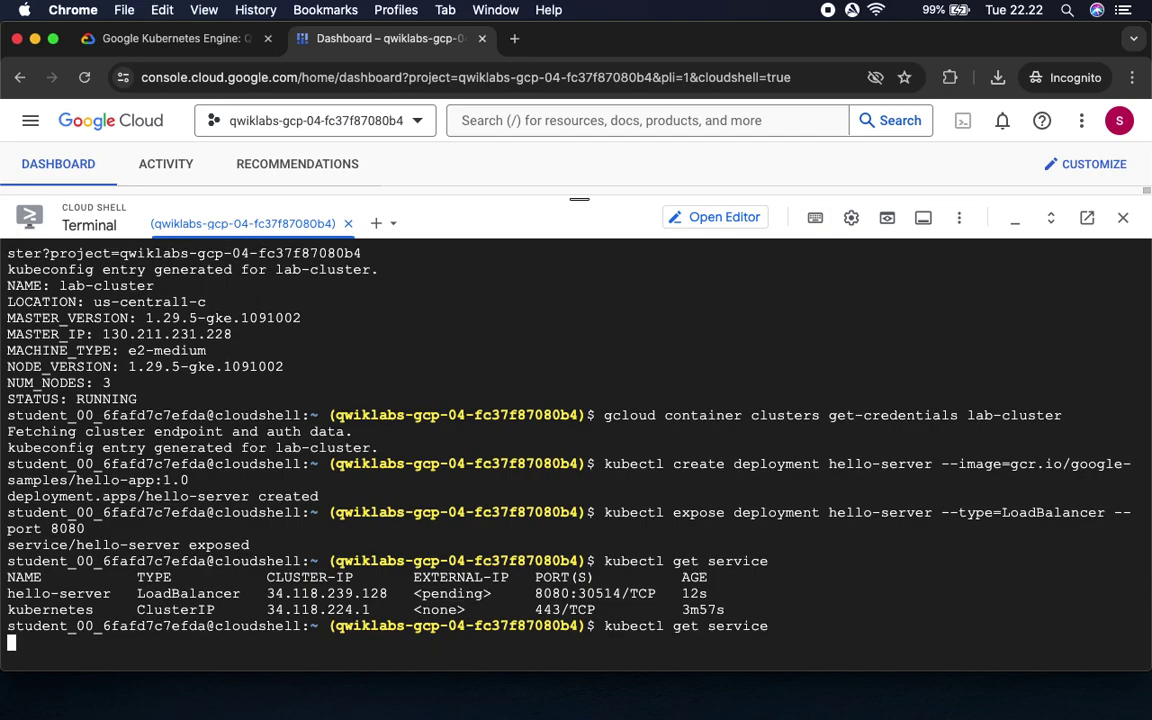
{"action": "left_click_drag", "start_coordinate": [412, 610], "coordinate": [530, 612]}
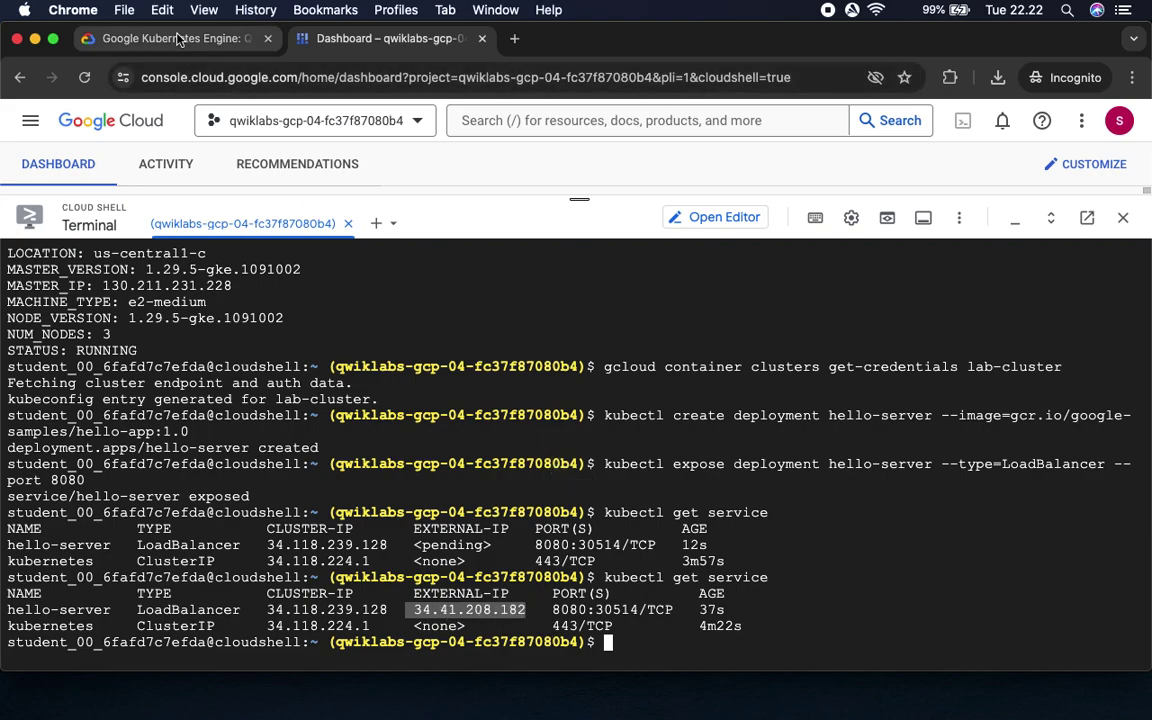
Read the lab's instructions for viewing the application and open hello-server's external IP, 34.41.208.182, in a new browser tab.
{"action": "left_click", "coordinate": [162, 38]}
{"action": "scroll", "coordinate": [634, 398], "scroll_direction": "down", "scroll_amount": 5}
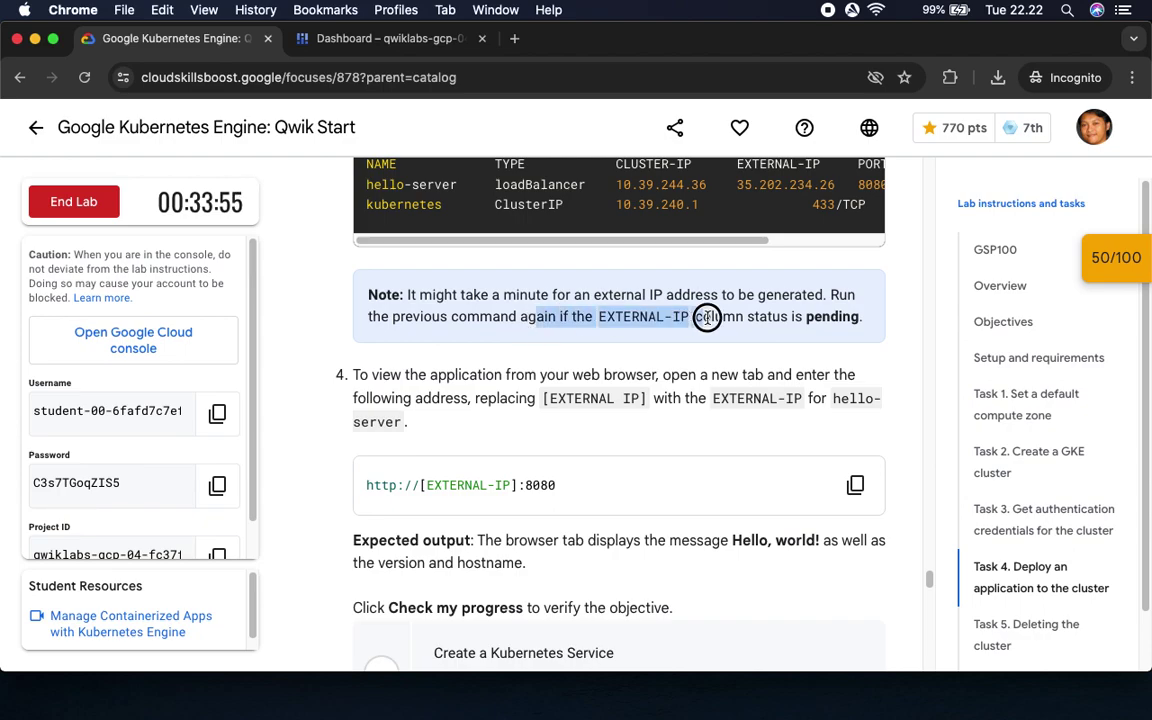
{"action": "double_click", "coordinate": [832, 316]}
{"action": "scroll", "coordinate": [766, 363], "scroll_direction": "down", "scroll_amount": 3}
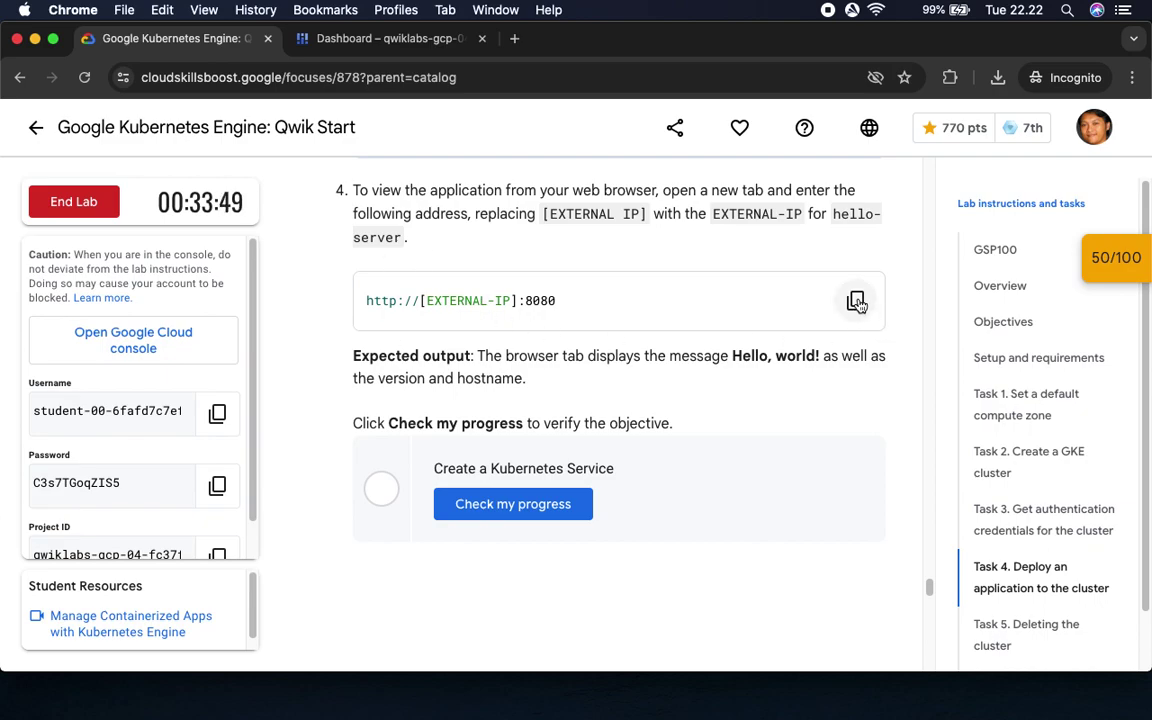
{"action": "left_click_drag", "start_coordinate": [420, 302], "coordinate": [288, 293]}
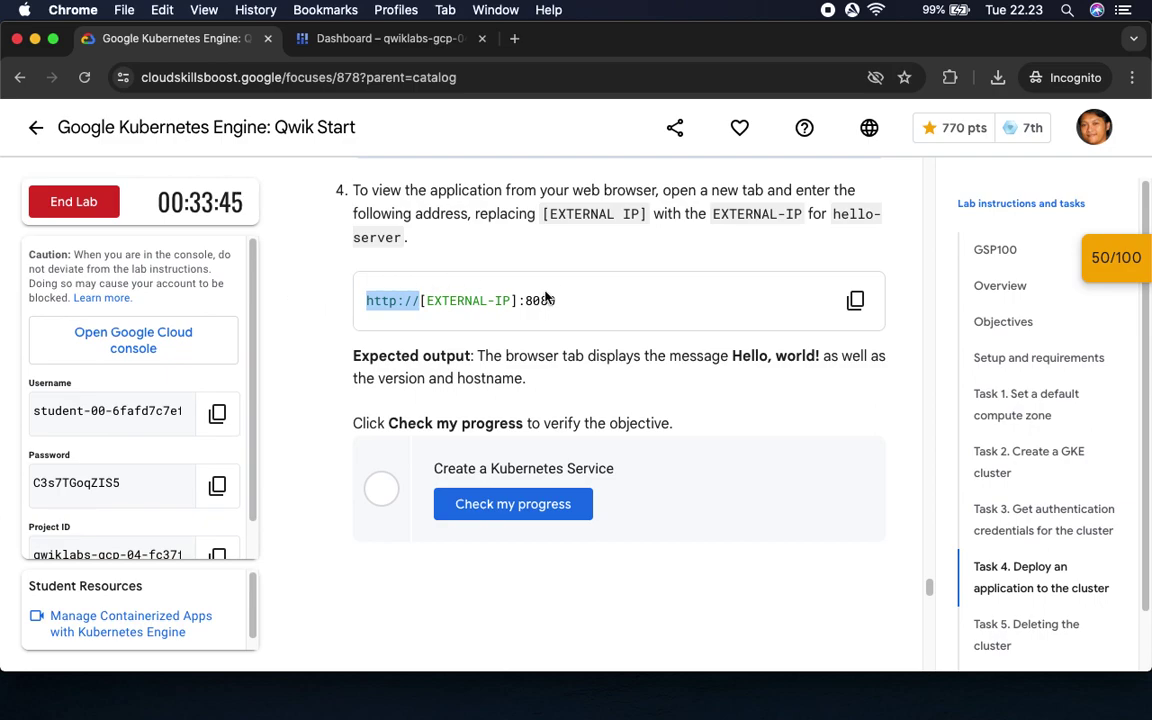
{"action": "left_click", "coordinate": [390, 38]}
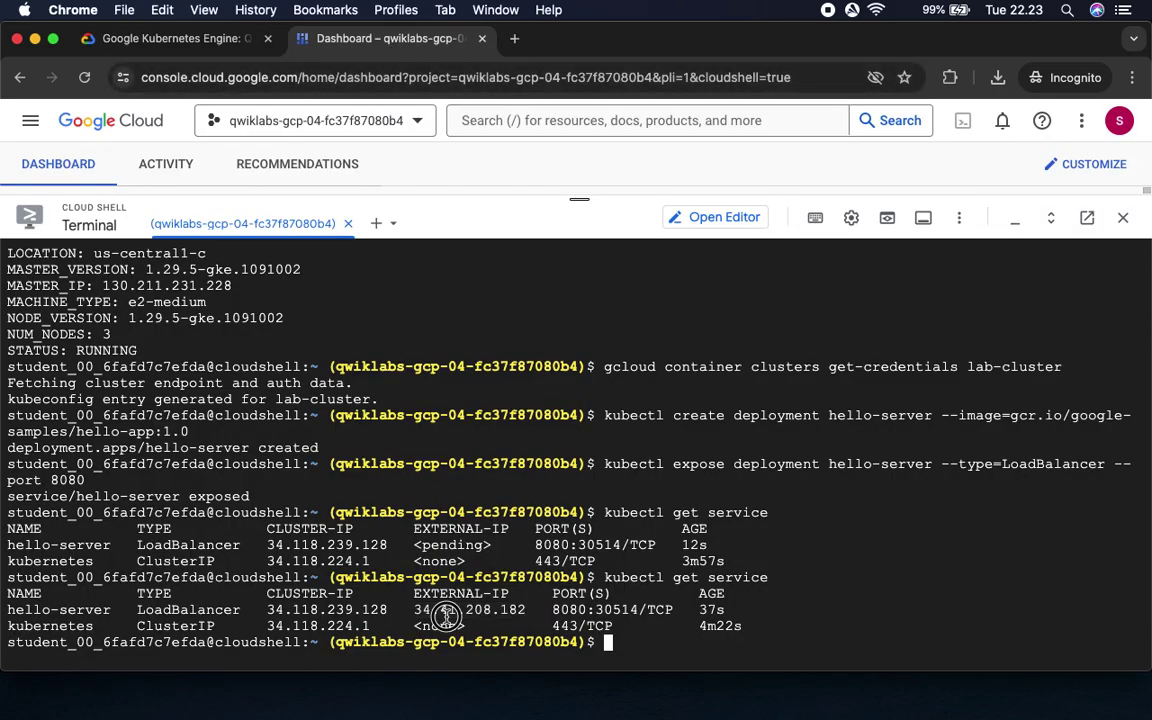
{"action": "left_click_drag", "start_coordinate": [413, 609], "coordinate": [526, 609]}
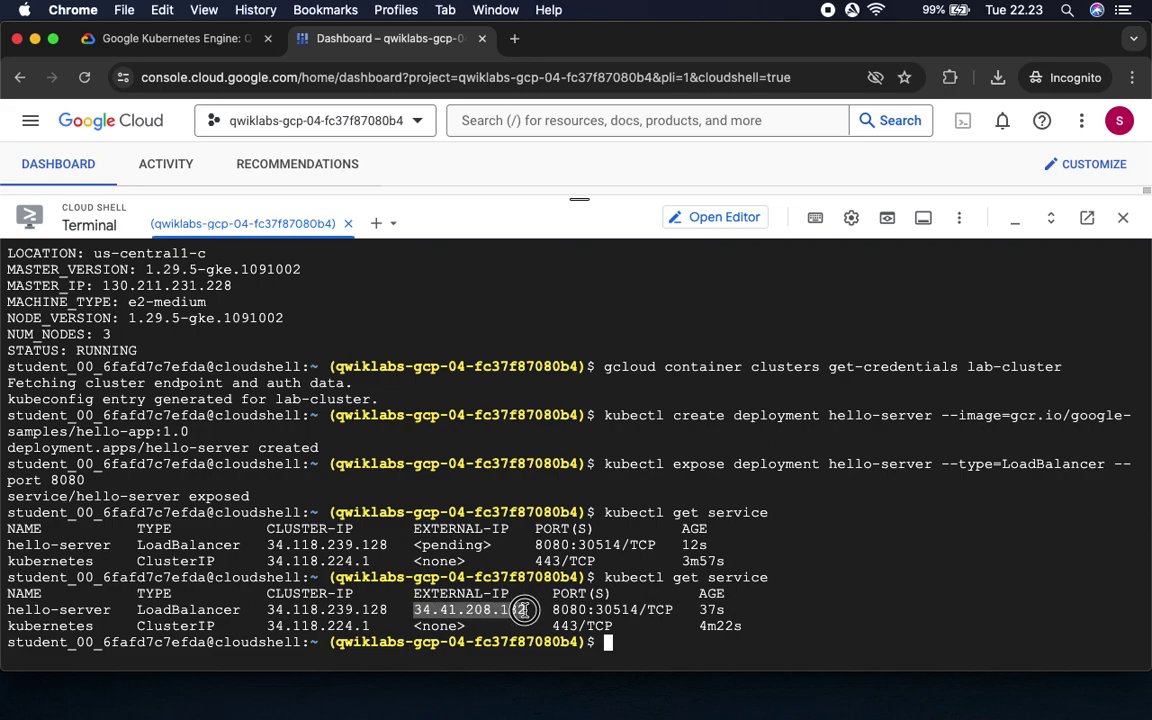
{"action": "left_click", "coordinate": [514, 38]}
{"action": "key", "text": "super+v"}
{"action": "key", "text": "Return"}
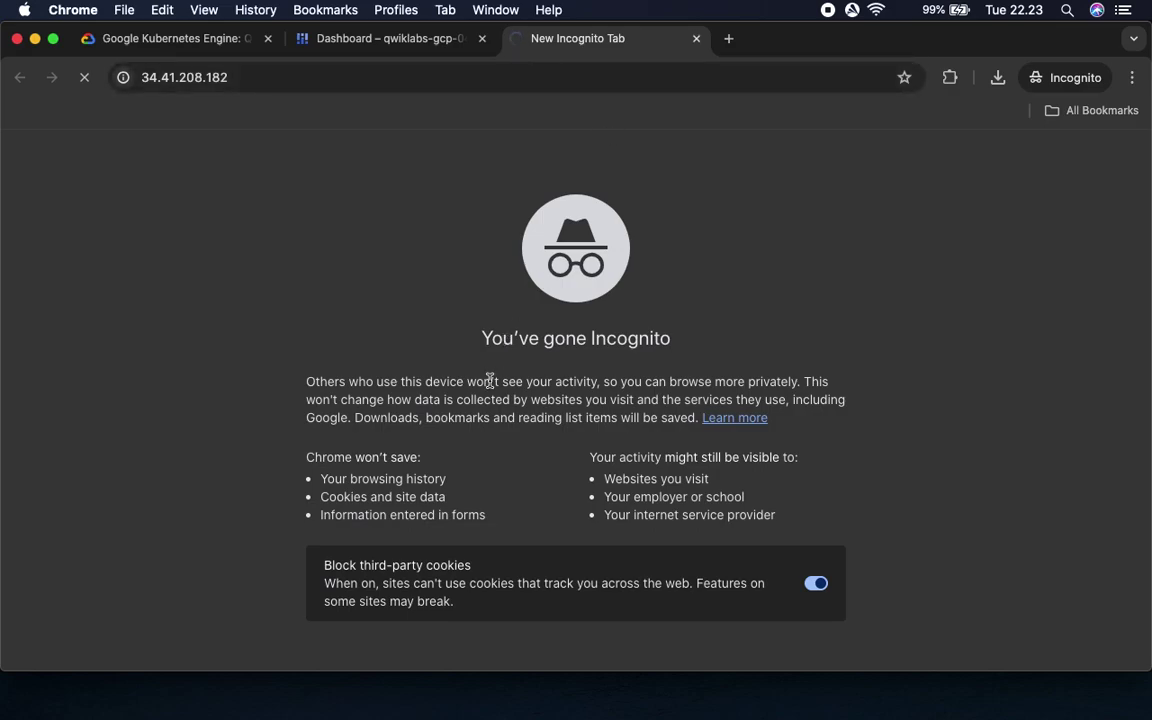
Recheck the lab's address format, load the application at 34.41.208.182:8080 and examine the version and hostname on its page.
{"action": "left_click", "coordinate": [155, 37]}
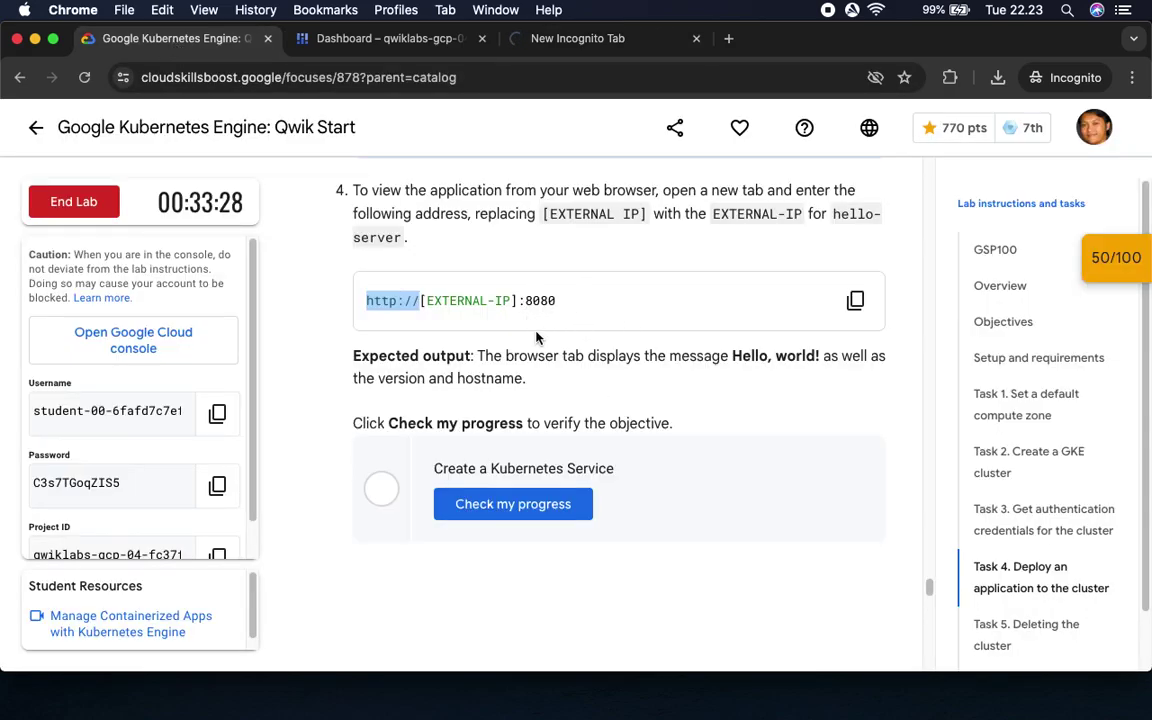
{"action": "left_click", "coordinate": [598, 42]}
{"action": "left_click", "coordinate": [600, 80]}
{"action": "type", "text": ":8080"}
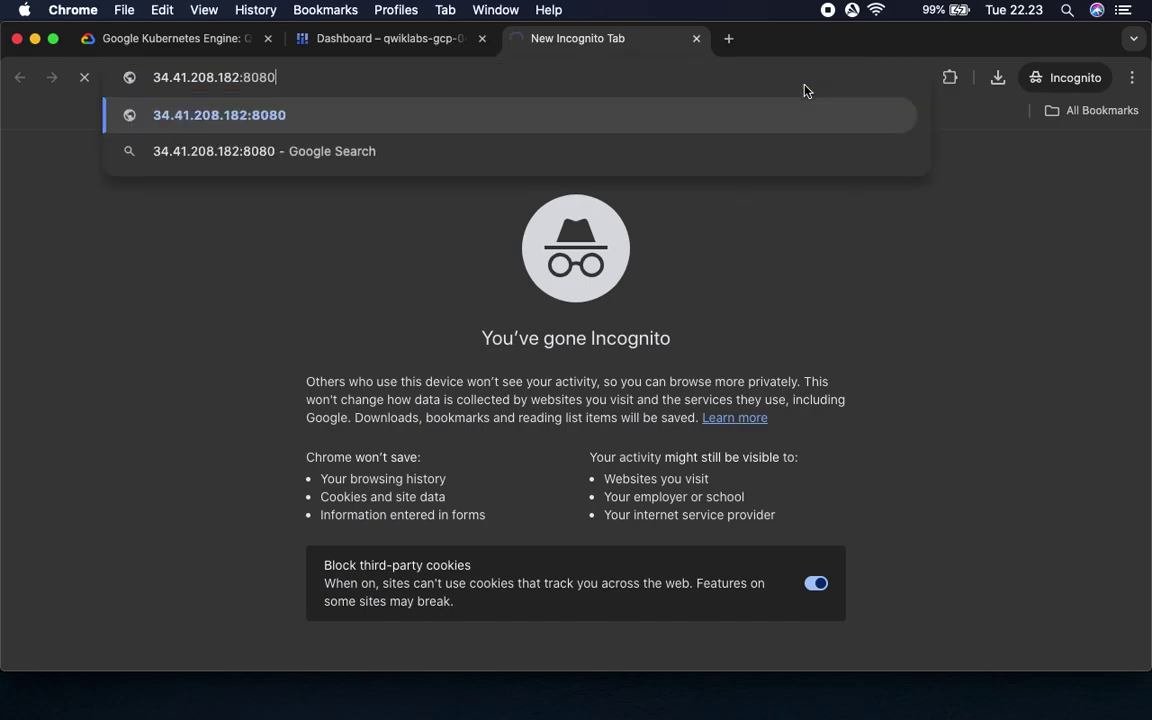
{"action": "key", "text": "Return"}
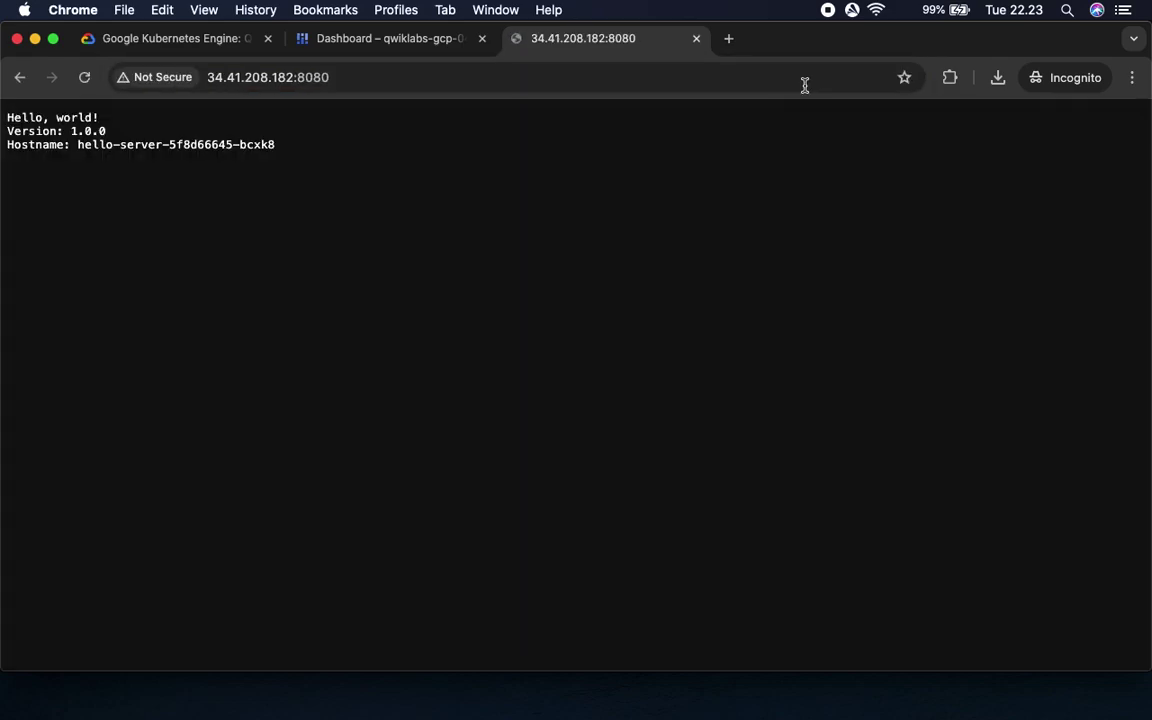
{"action": "left_click_drag", "start_coordinate": [20, 127], "coordinate": [188, 175]}
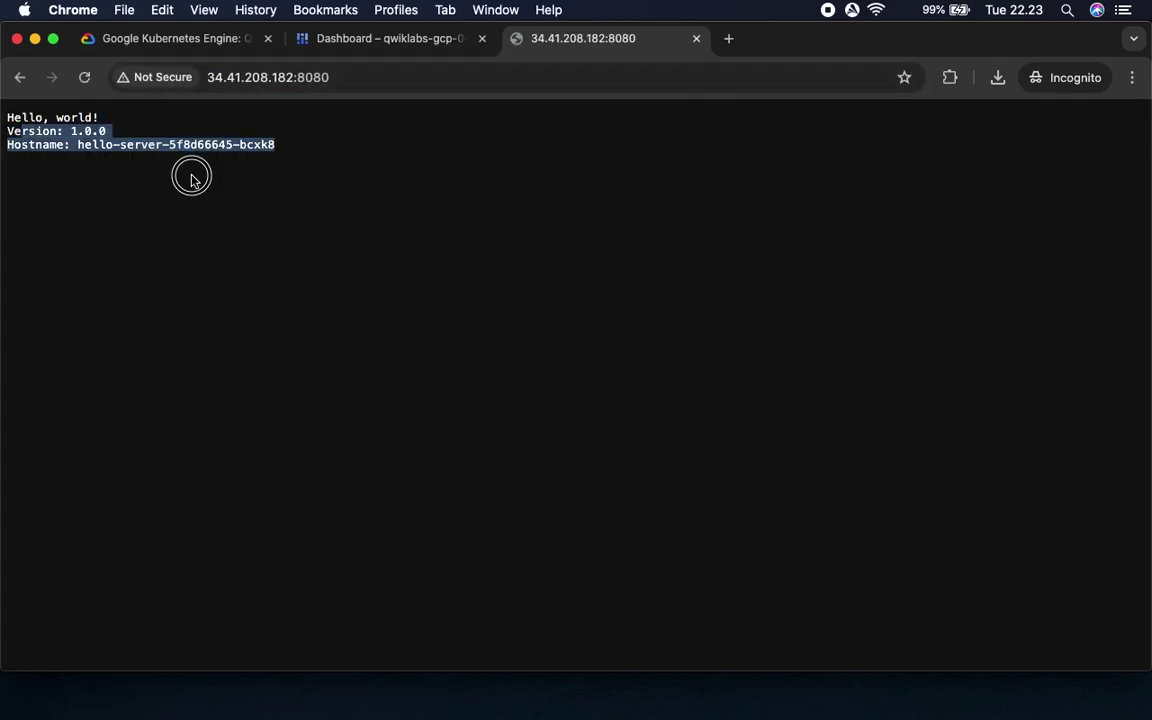
Verify the lab's Create a Kubernetes Service objective and review the scores of all checkpoints.
{"action": "left_click", "coordinate": [181, 39]}
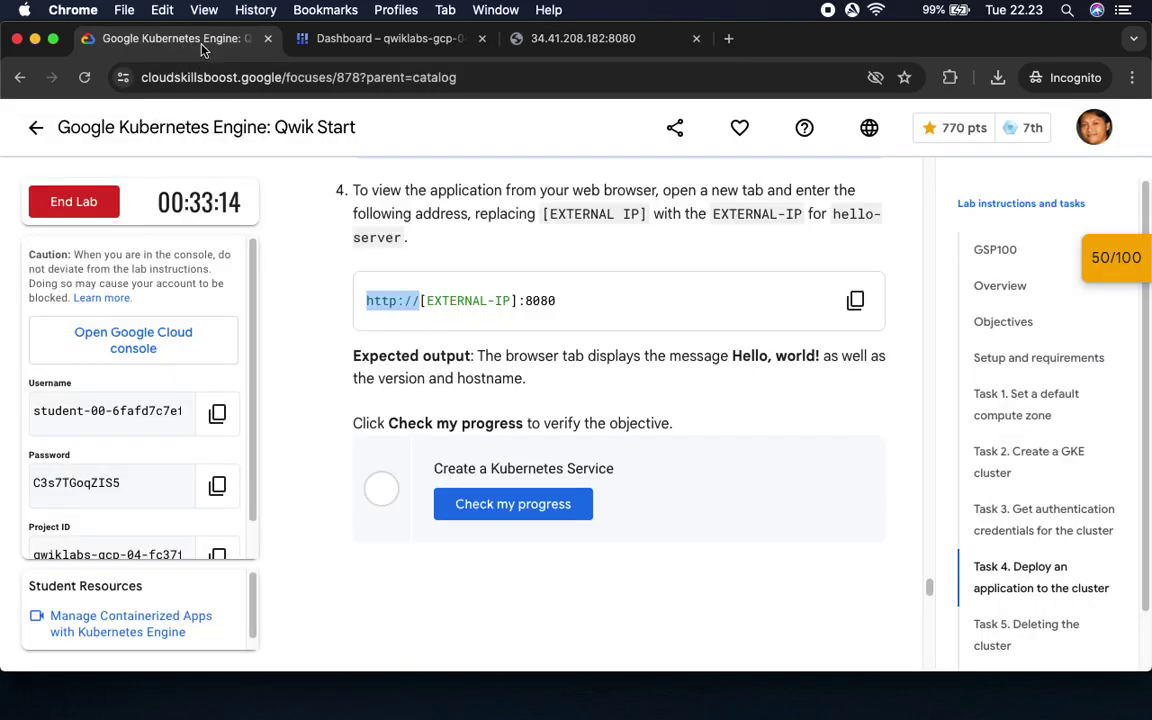
{"action": "left_click", "coordinate": [512, 503]}
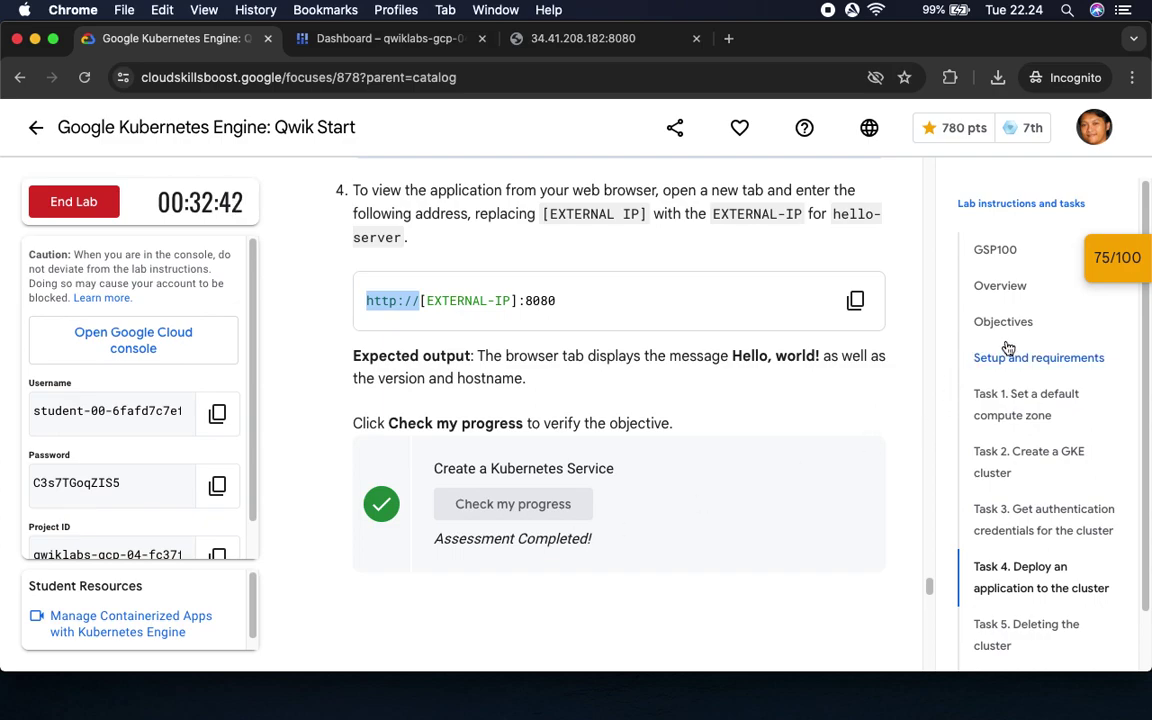
{"action": "left_click", "coordinate": [1105, 280]}
{"action": "scroll", "coordinate": [945, 390], "scroll_direction": "down", "scroll_amount": 2}
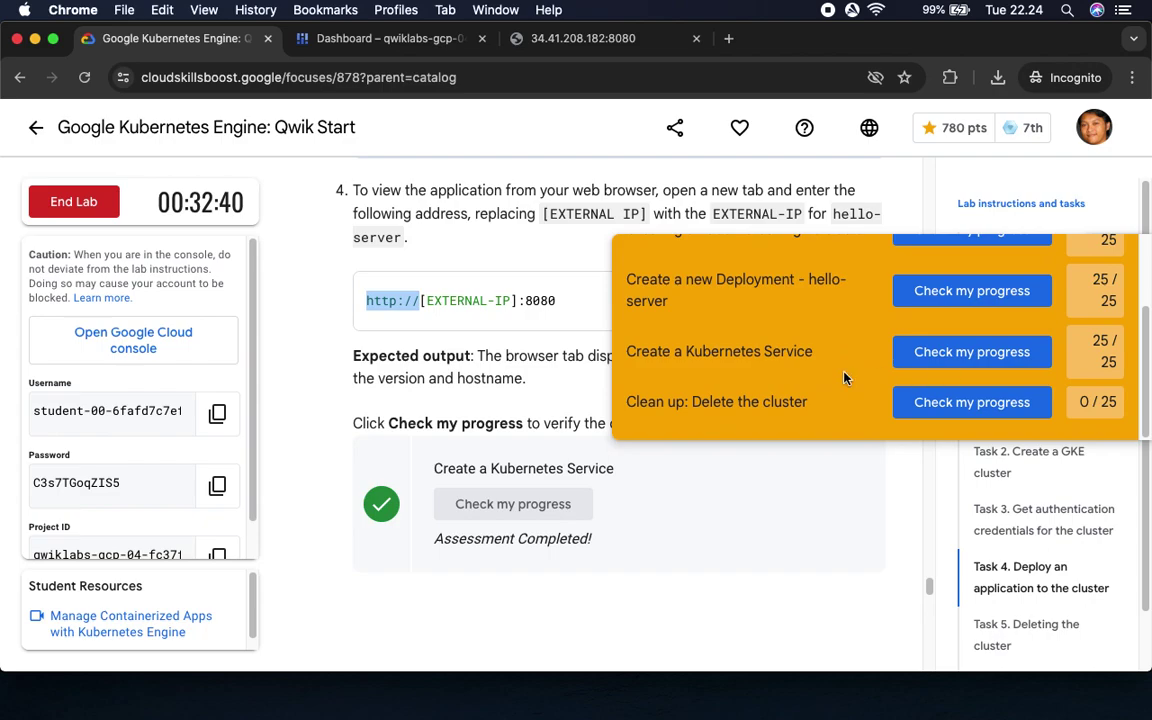
{"action": "scroll", "coordinate": [995, 356], "scroll_direction": "up", "scroll_amount": 2}
{"action": "left_click", "coordinate": [1100, 267]}
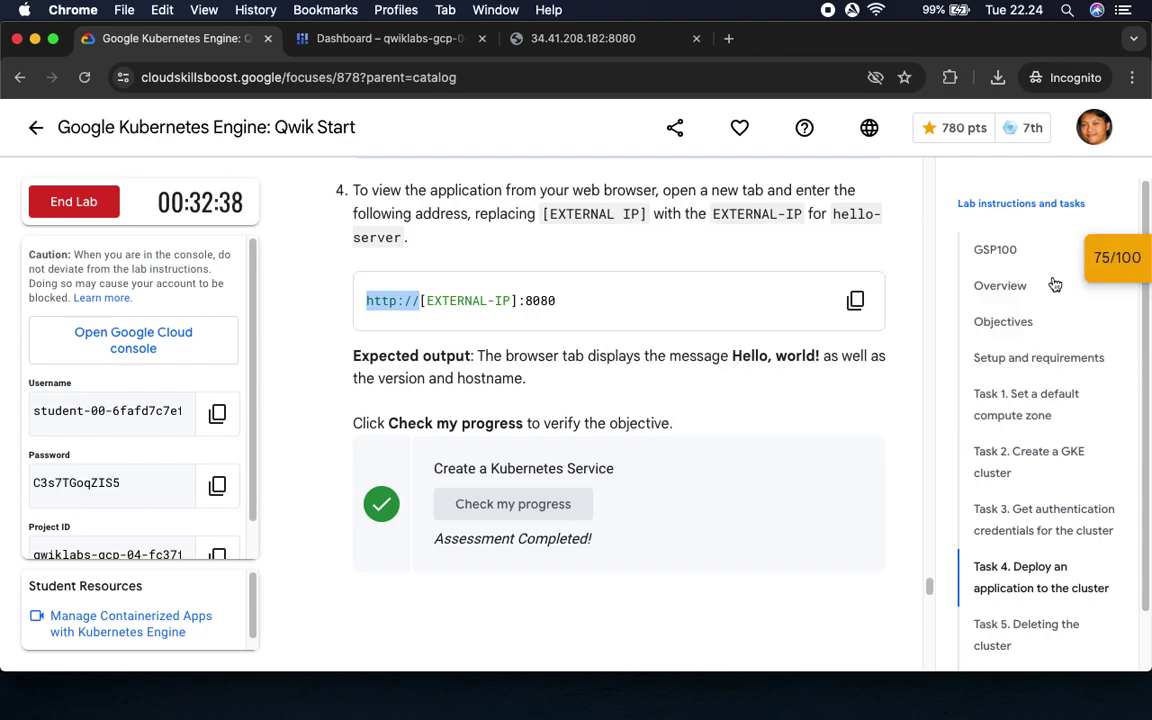
Delete the cluster by running Task 5's command gcloud container clusters delete lab-cluster in Cloud Shell, answering Y to the confirmation.
{"action": "scroll", "coordinate": [669, 314], "scroll_direction": "down", "scroll_amount": 6}
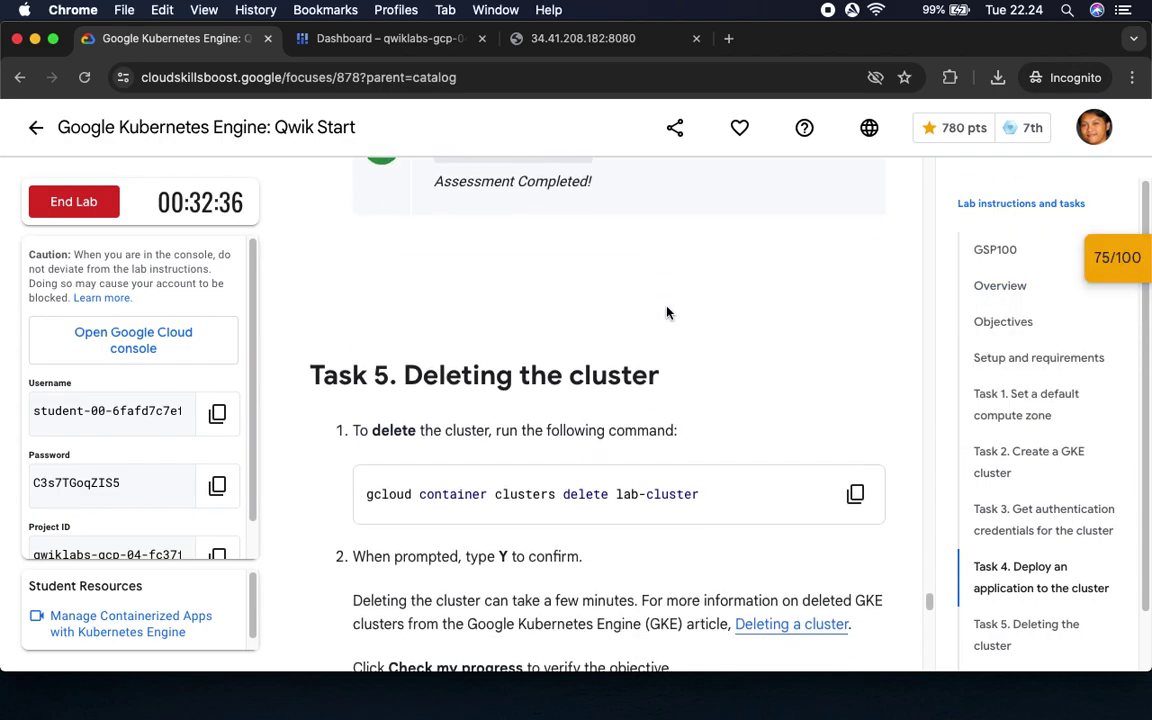
{"action": "left_click", "coordinate": [855, 328]}
{"action": "left_click", "coordinate": [373, 40]}
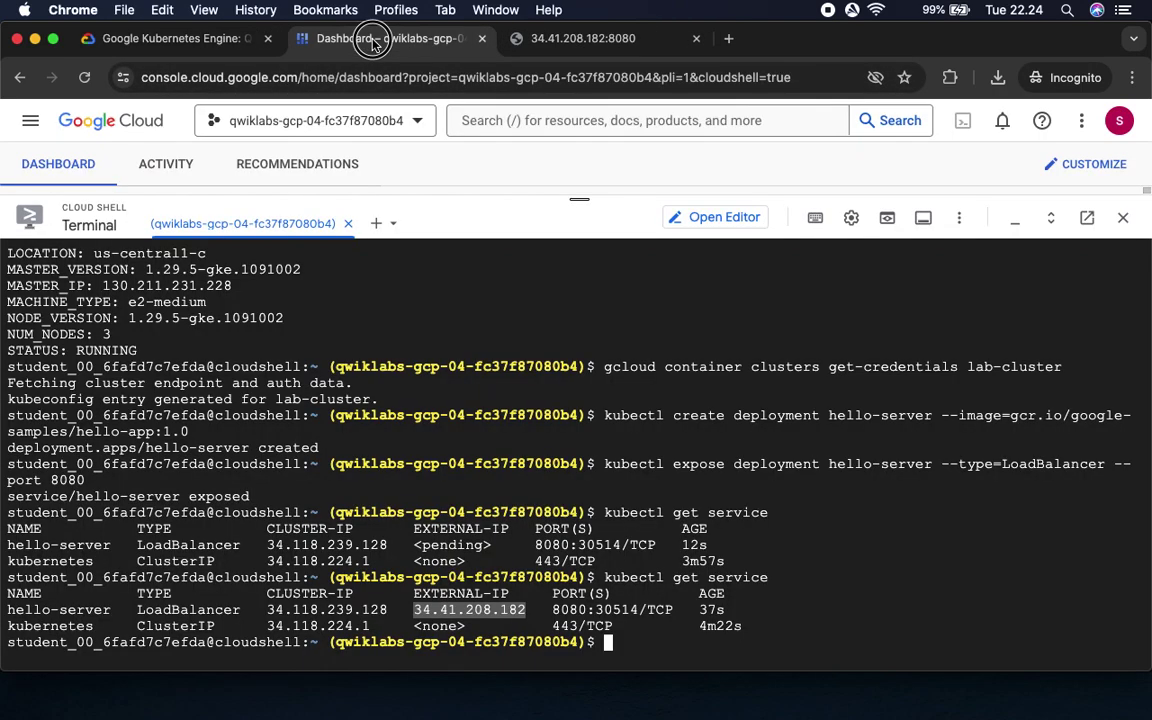
{"action": "key", "text": "super+v"}
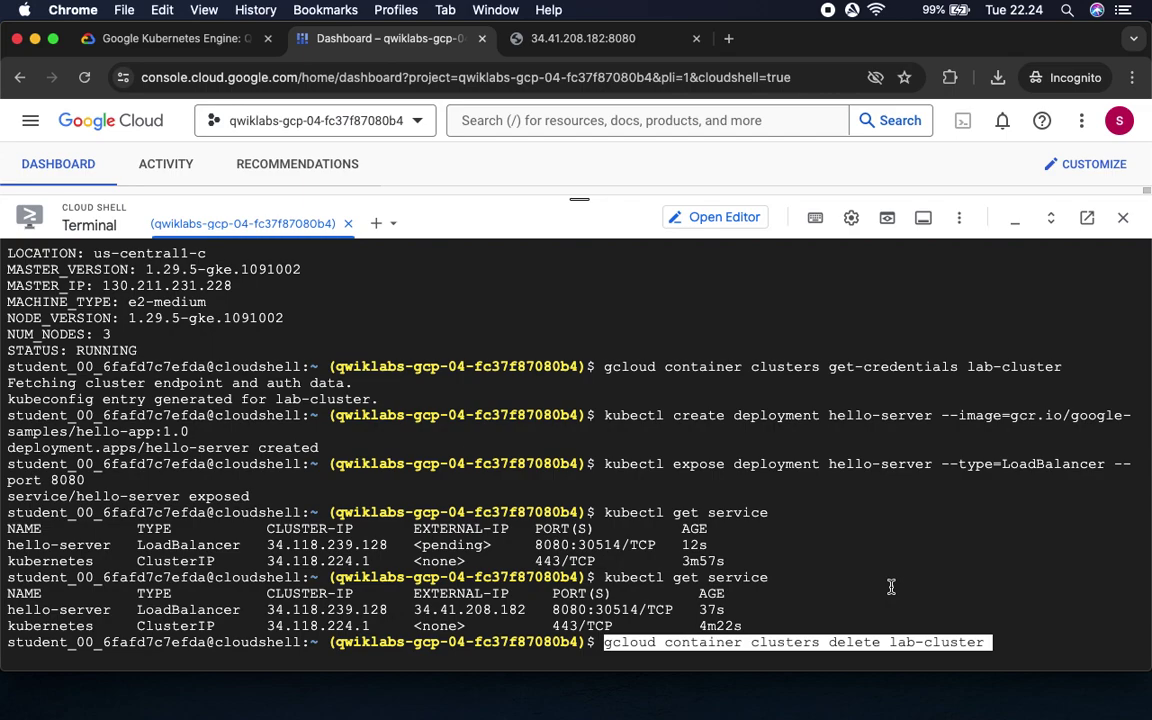
{"action": "key", "text": "Return"}
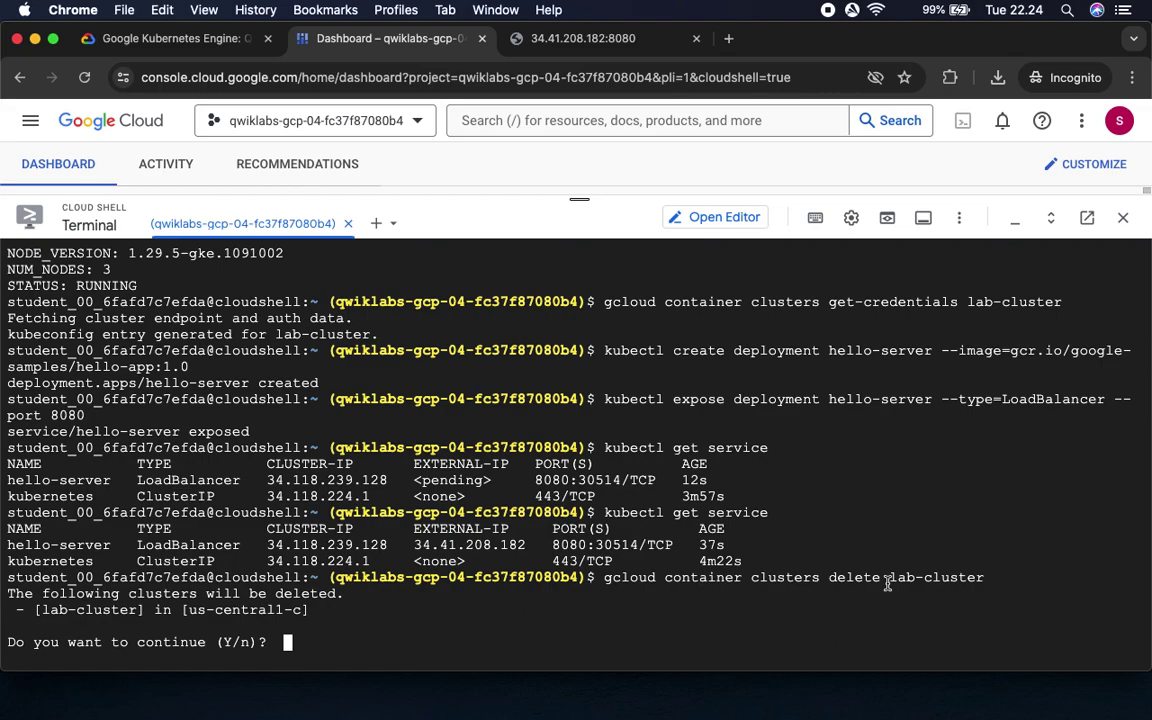
{"action": "type", "text": "Y"}
{"action": "key", "text": "Return"}
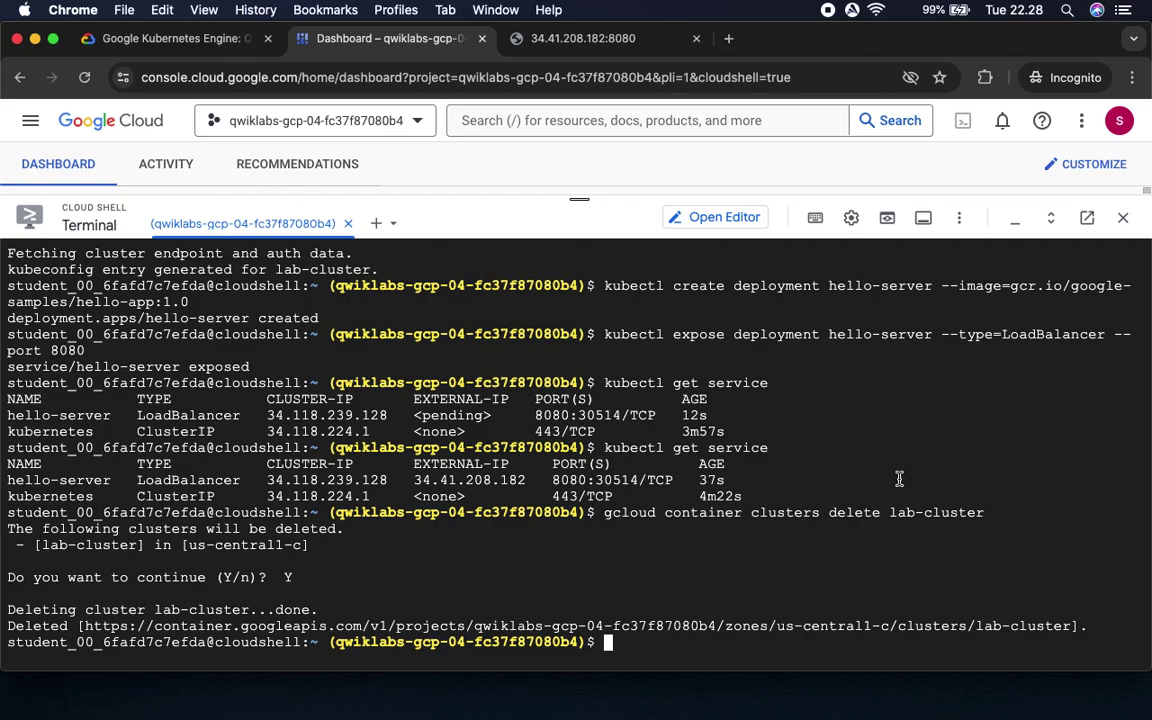
Check the cluster deletion output, verify the lab's Delete the cluster objective and review the checkpoint scores.
{"action": "double_click", "coordinate": [52, 628]}
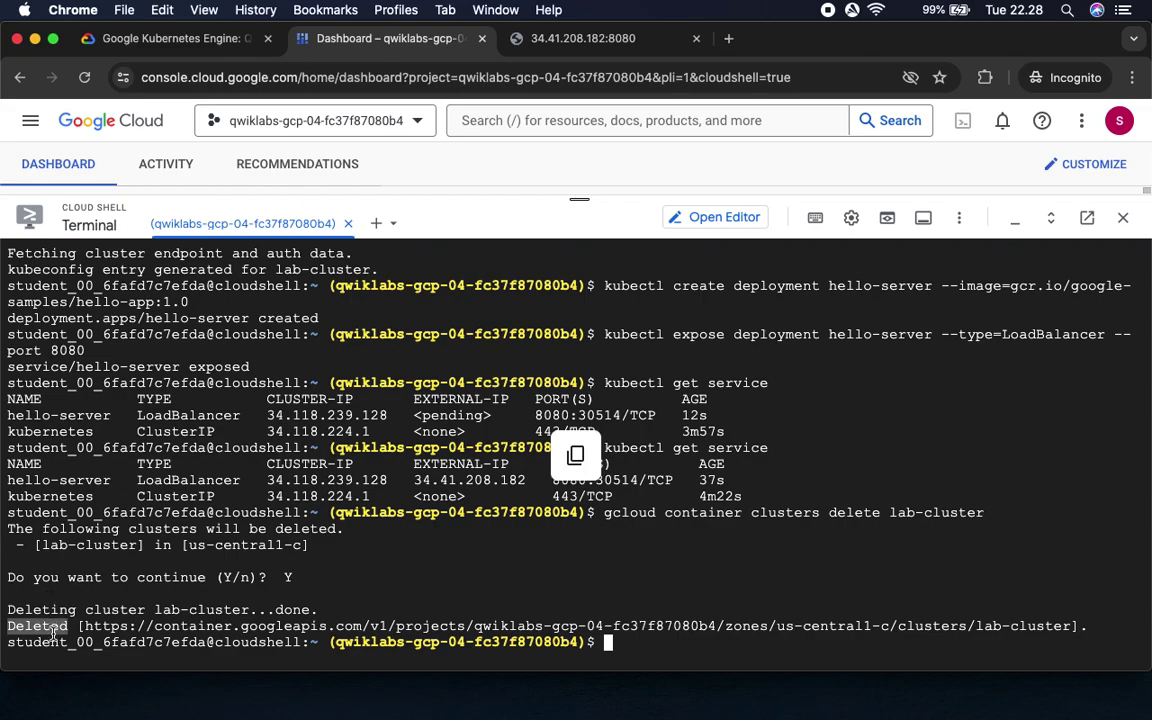
{"action": "left_click_drag", "start_coordinate": [8, 609], "coordinate": [342, 609]}
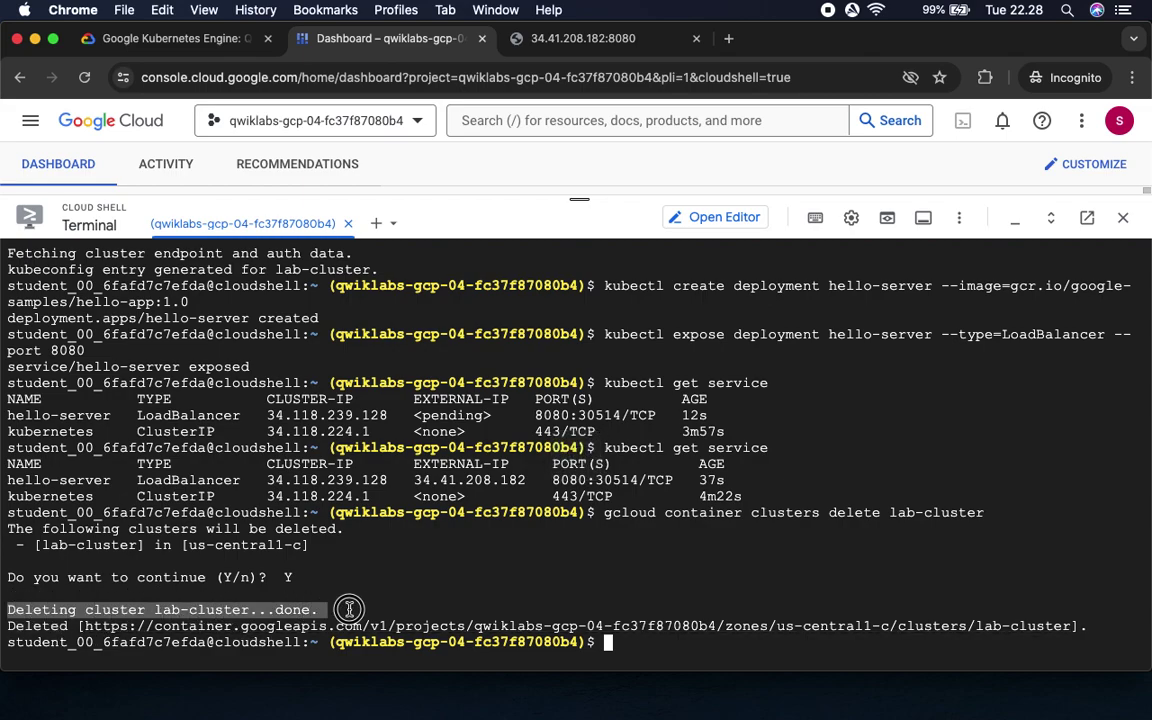
{"action": "left_click", "coordinate": [170, 38]}
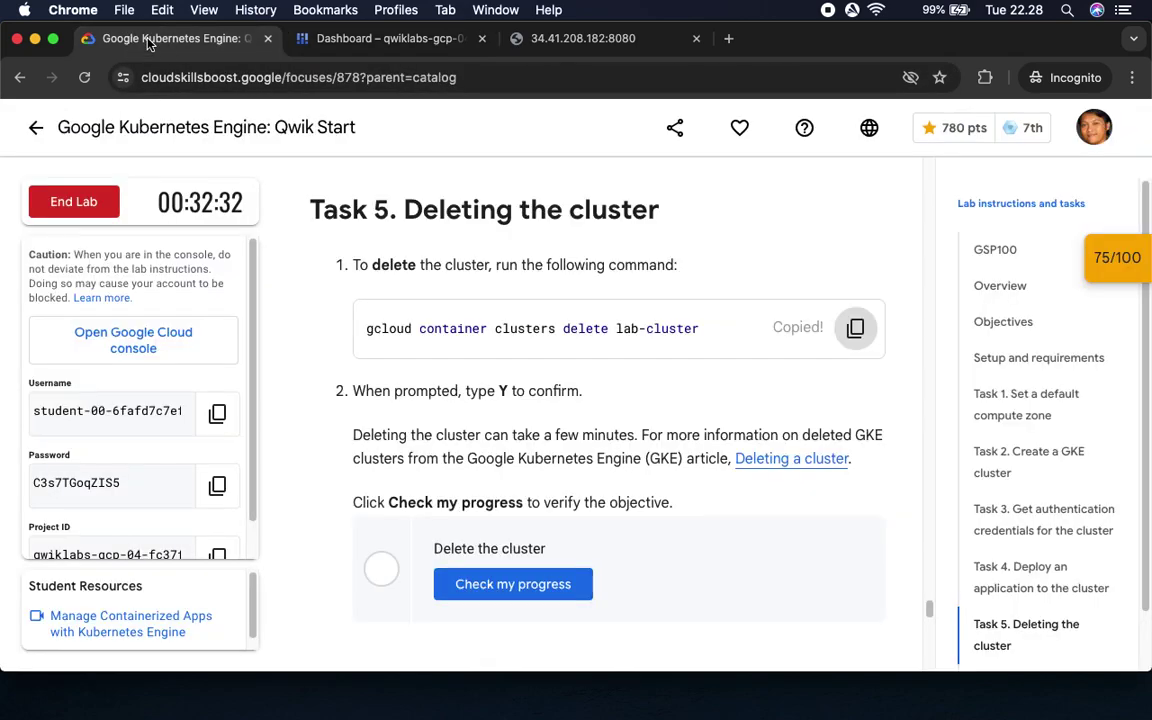
{"action": "left_click", "coordinate": [513, 582]}
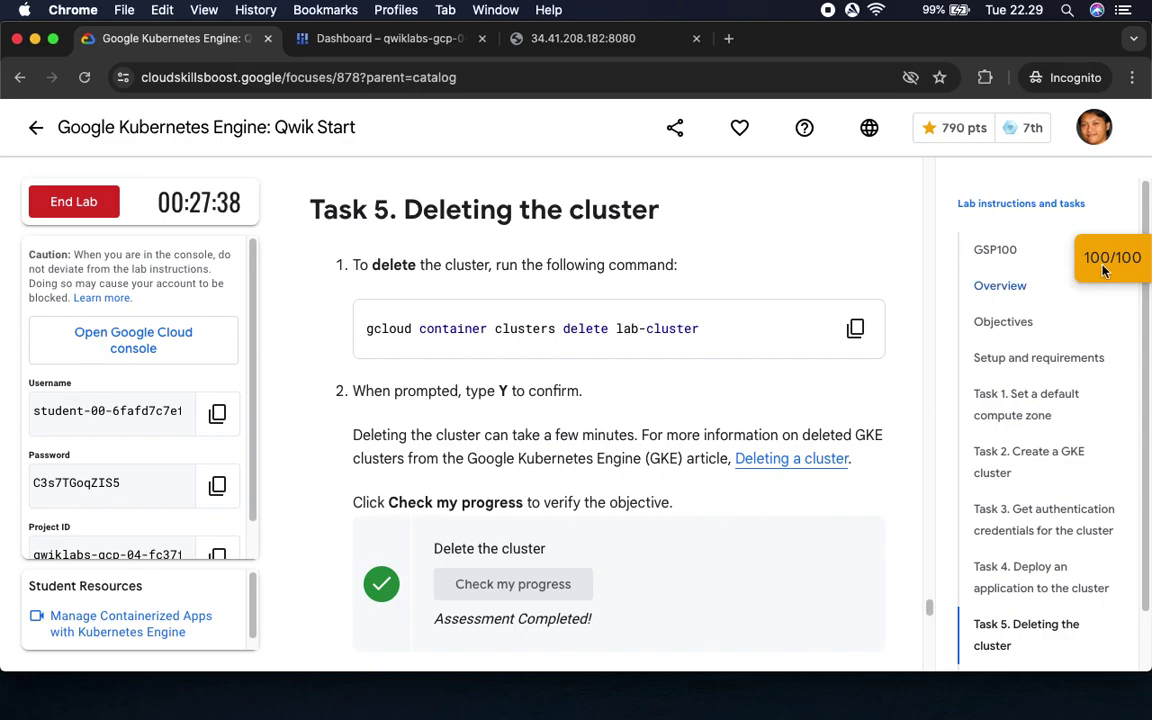
{"action": "mouse_move", "coordinate": [1094, 302]}
{"action": "scroll", "coordinate": [1075, 386], "scroll_direction": "down", "scroll_amount": 3}
{"action": "scroll", "coordinate": [1049, 386], "scroll_direction": "up", "scroll_amount": 3}
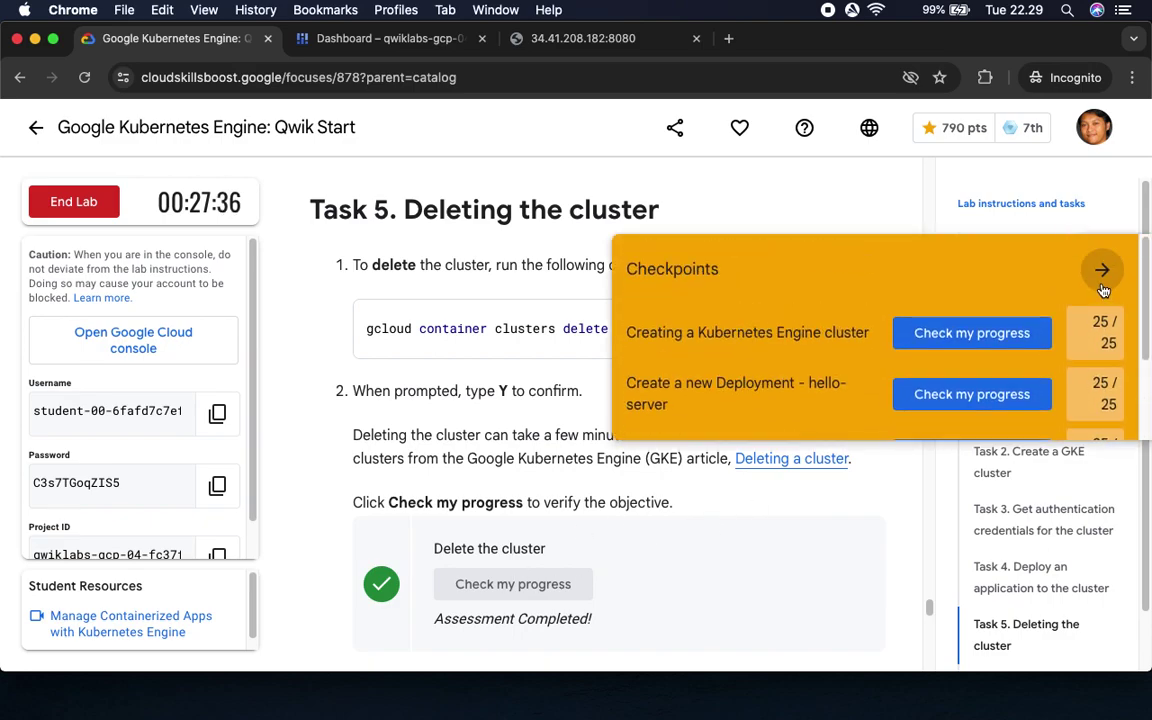
Read through the lab's closing sections down to the suggested next lab, and end the lab.
{"action": "scroll", "coordinate": [781, 377], "scroll_direction": "down", "scroll_amount": 5}
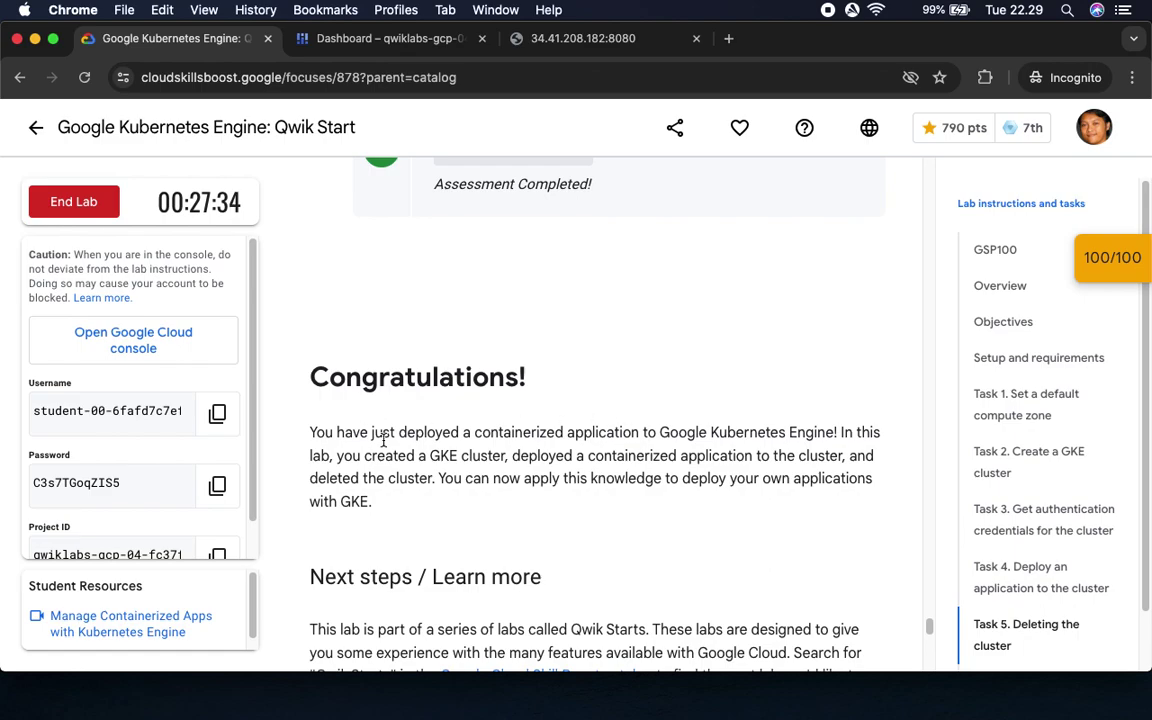
{"action": "scroll", "coordinate": [774, 450], "scroll_direction": "down", "scroll_amount": 5}
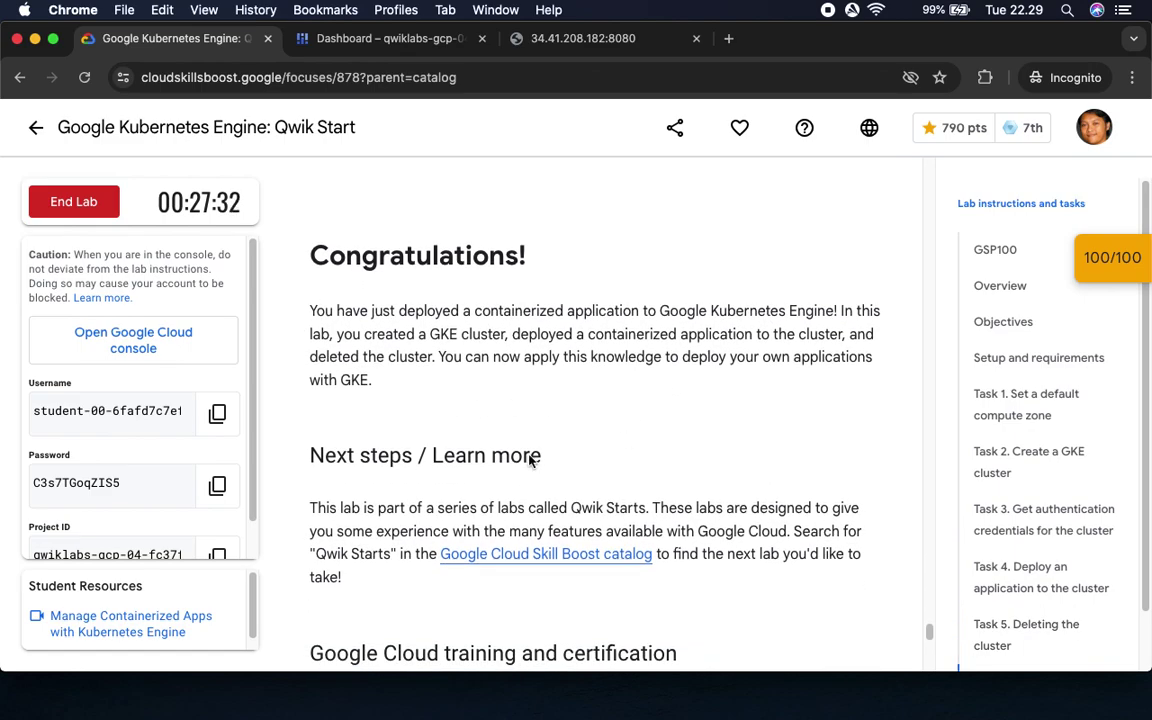
{"action": "scroll", "coordinate": [581, 398], "scroll_direction": "down", "scroll_amount": 5}
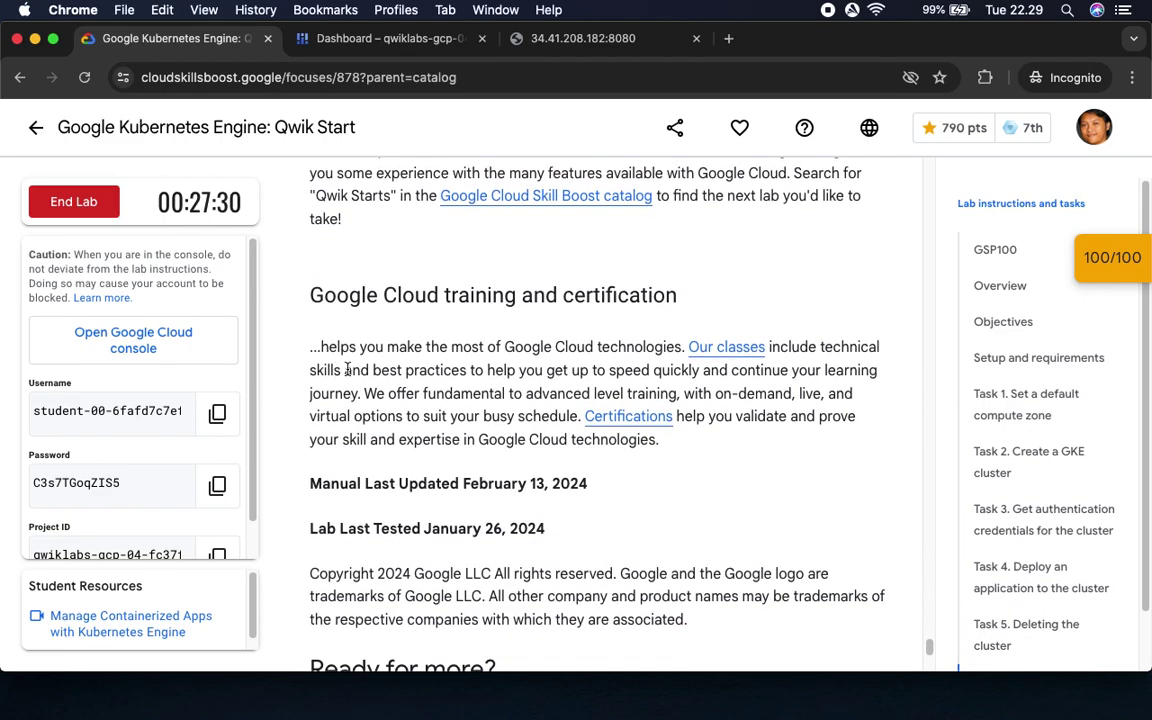
{"action": "scroll", "coordinate": [494, 571], "scroll_direction": "down", "scroll_amount": 5}
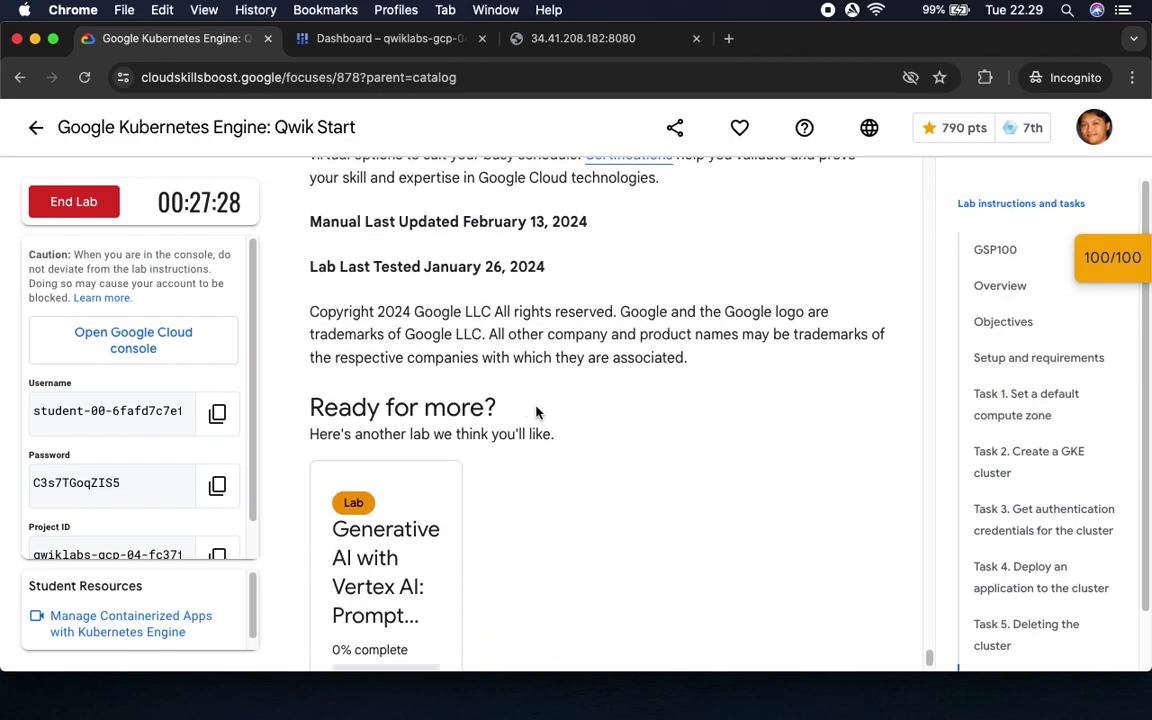
{"action": "scroll", "coordinate": [400, 500], "scroll_direction": "down", "scroll_amount": 1}
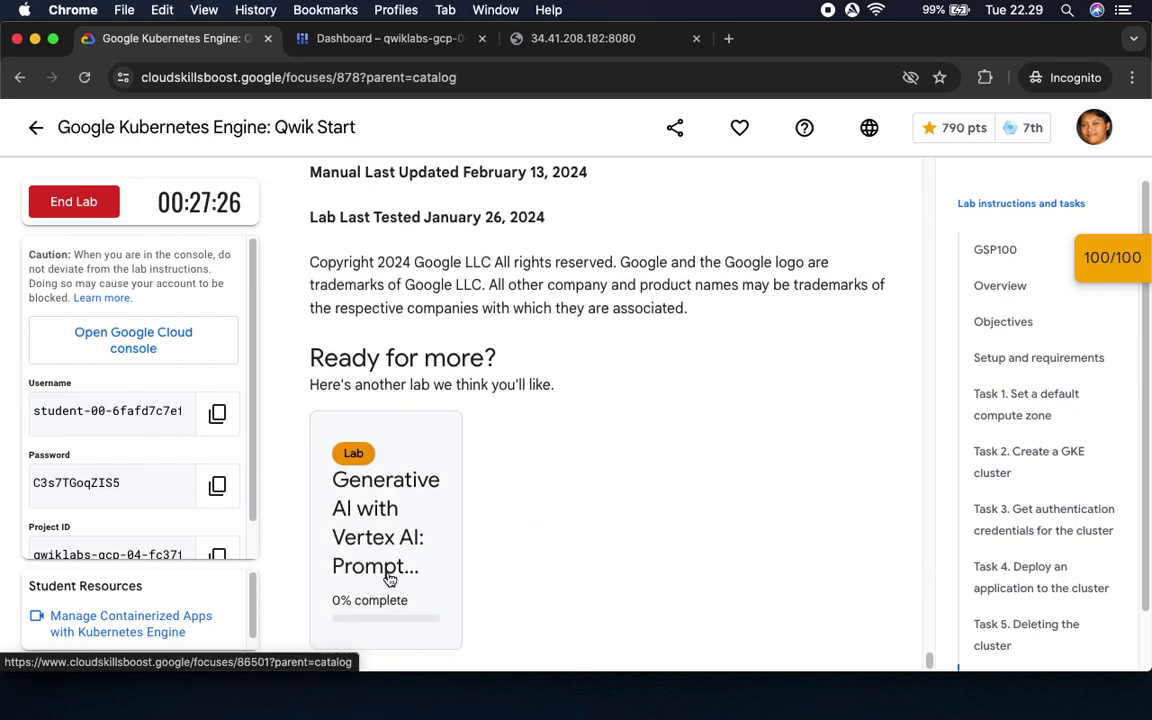
{"action": "left_click", "coordinate": [76, 204]}
{"action": "left_click", "coordinate": [738, 447]}
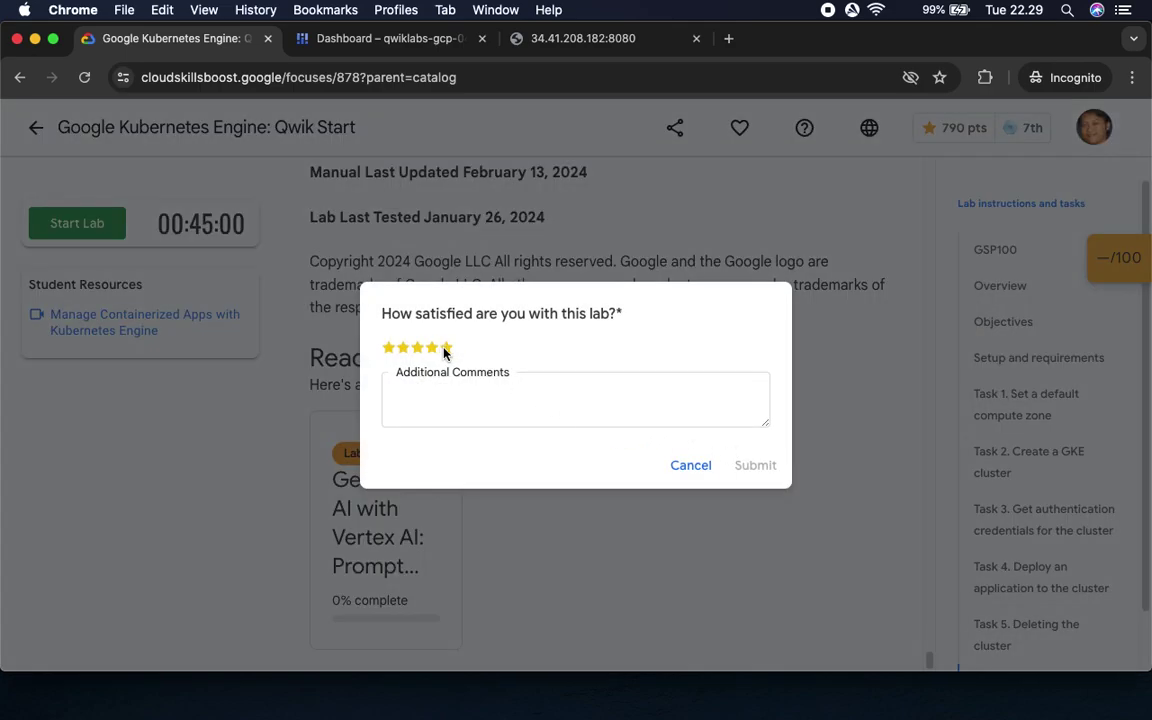
Submit a five-star rating for the lab without comments and return to the beginning of its instructions.
{"action": "left_click", "coordinate": [445, 348]}
{"action": "left_click", "coordinate": [757, 466]}
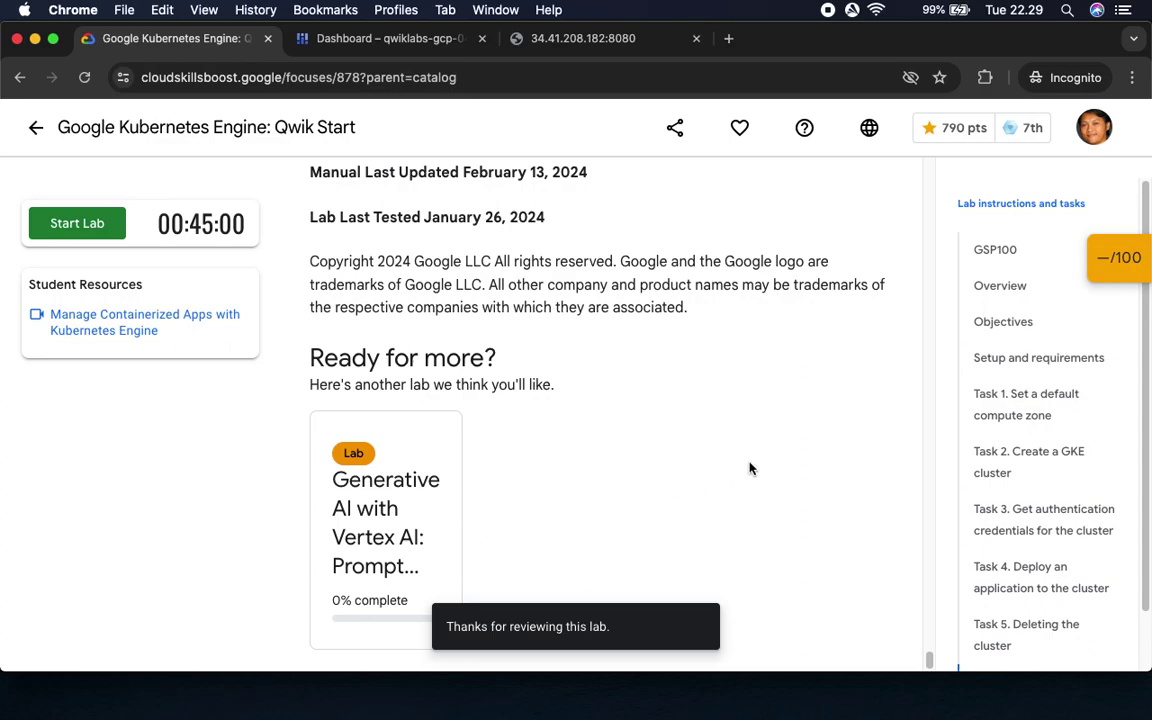
{"action": "left_click", "coordinate": [995, 249]}
{"action": "scroll", "coordinate": [761, 432], "scroll_direction": "up", "scroll_amount": 3}
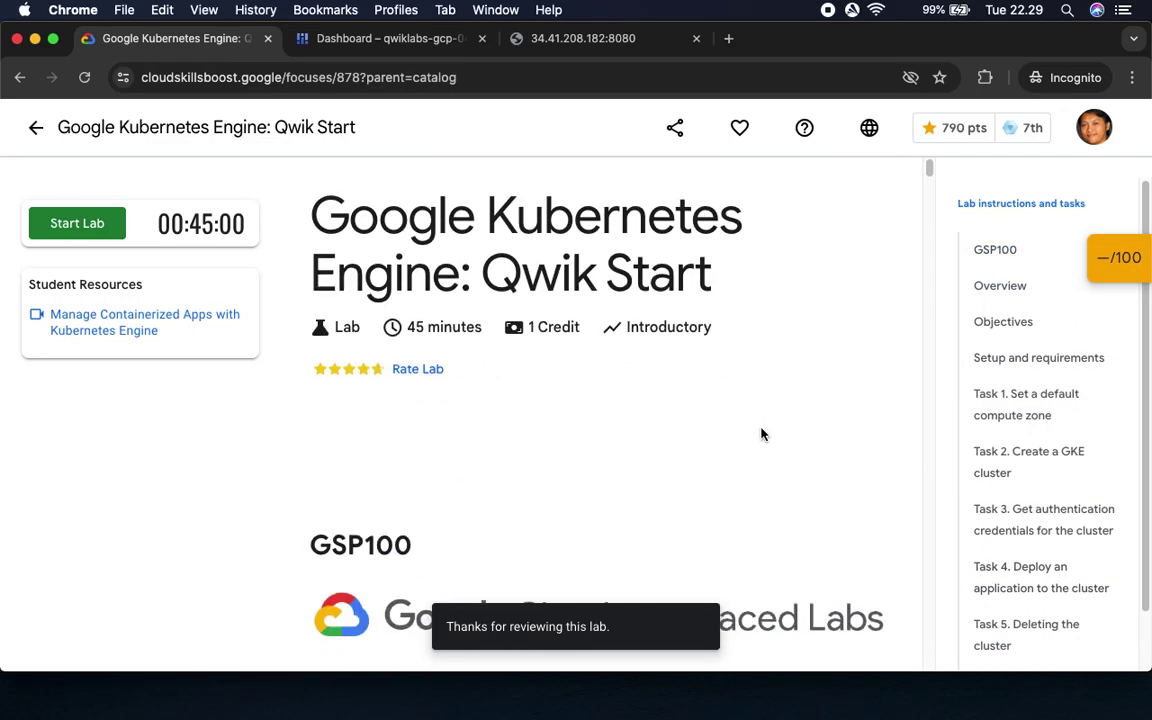